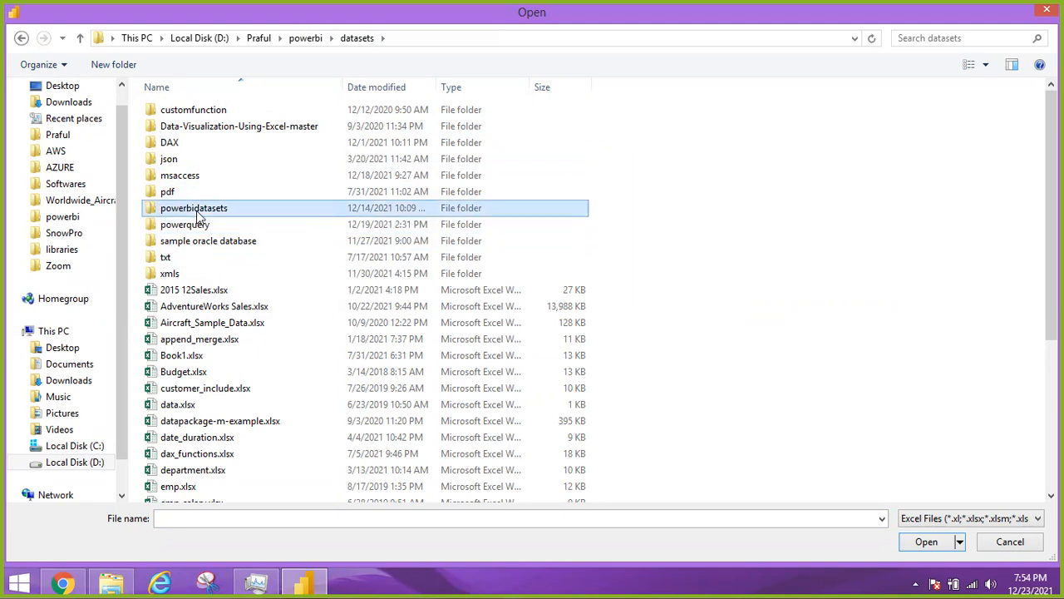
# Import the financials table from Financial Sample.xlsx in the powerbidatasets folder
pyautogui.click(205, 165)
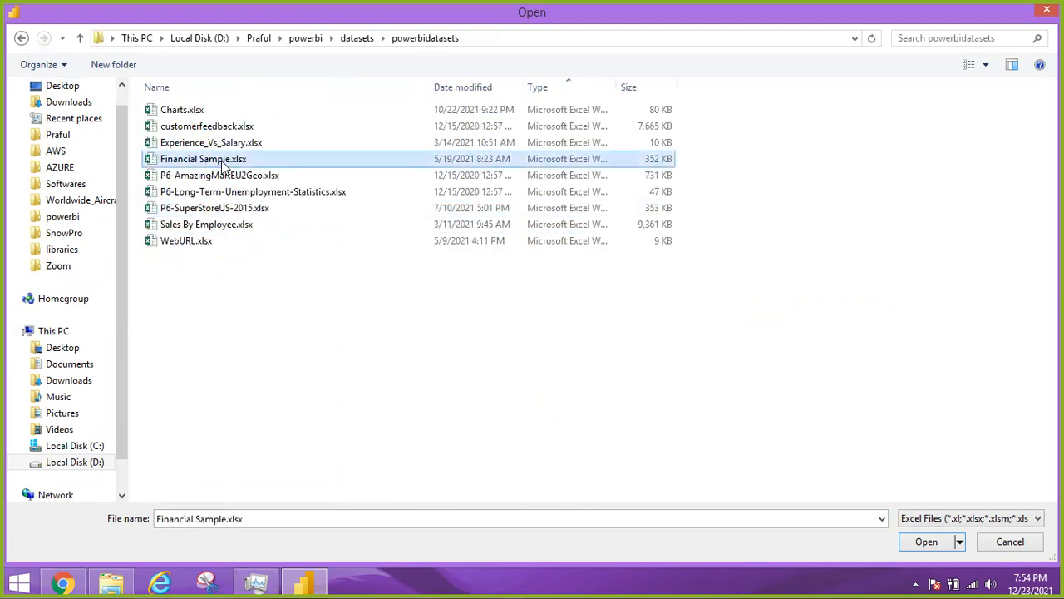
pyautogui.doubleClick(223, 165)
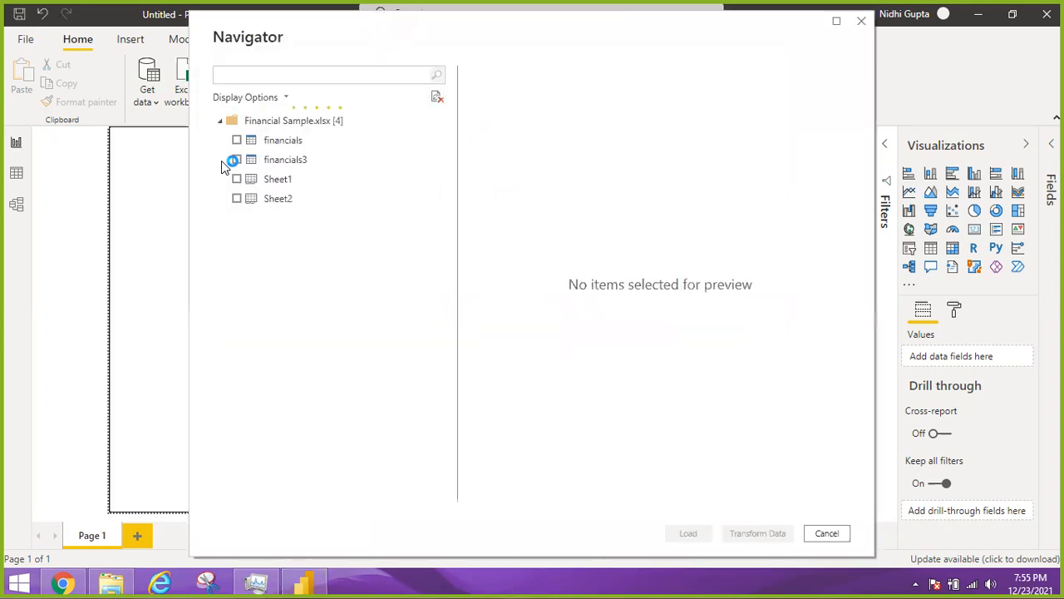
pyautogui.click(232, 146)
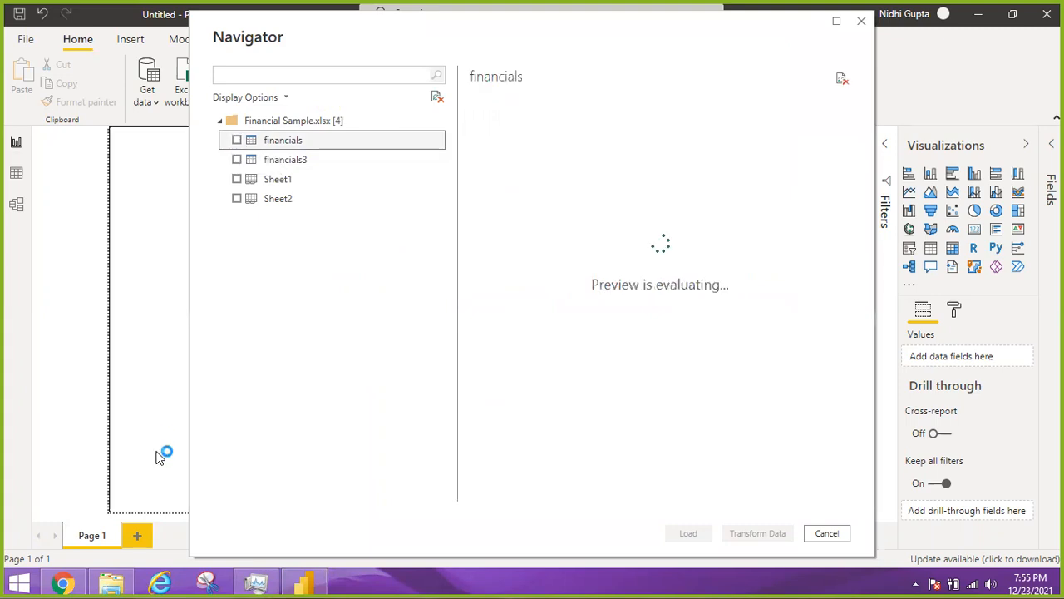
pyautogui.click(237, 141)
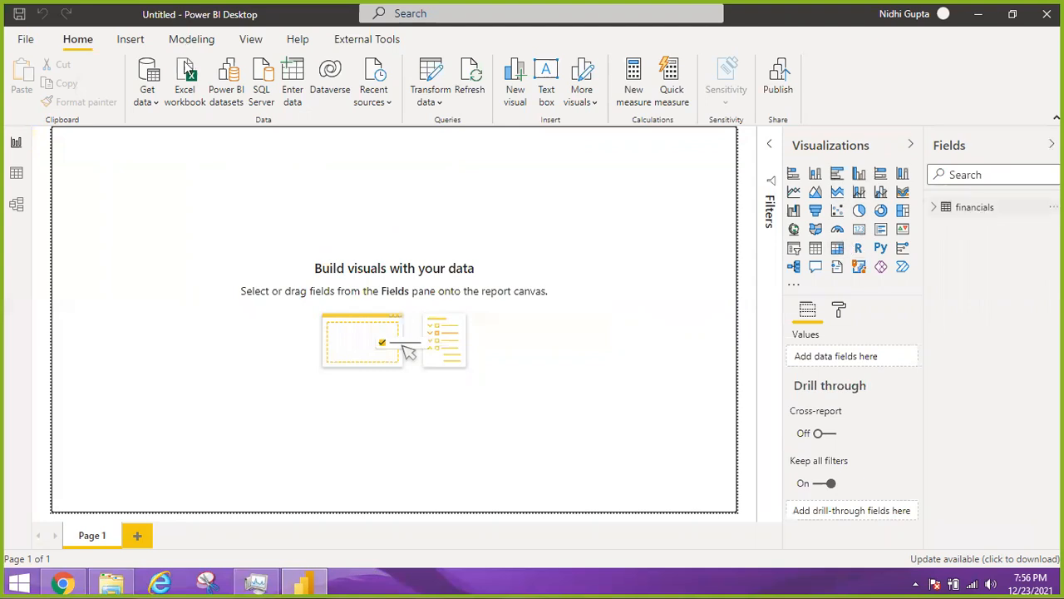
# Load the FUnnel, Gauge, KPI, Scatter and Waterfall sheets from the Charts.xlsx workbook
pyautogui.click(184, 79)
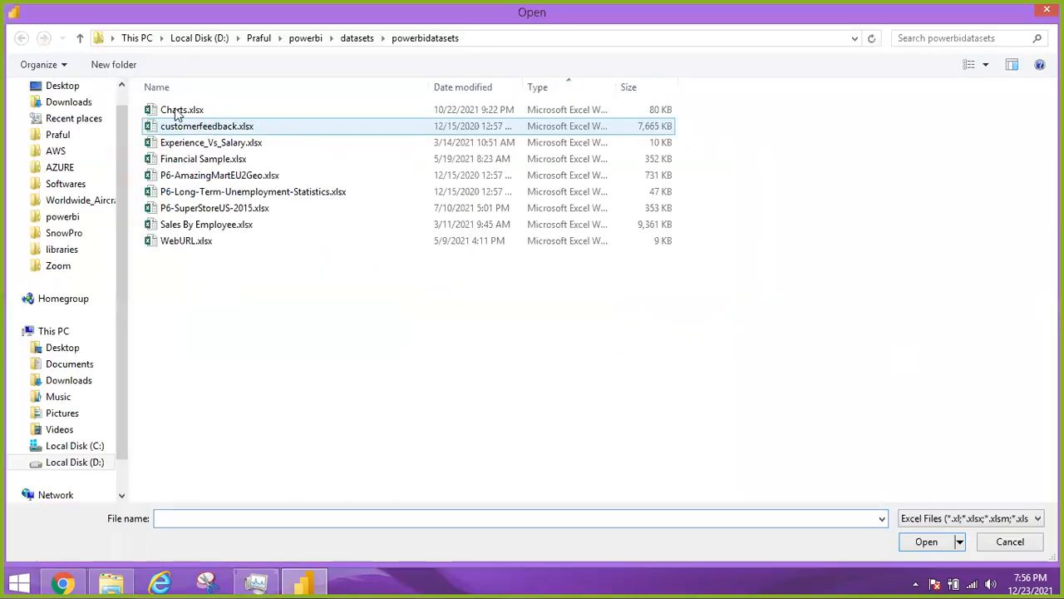
pyautogui.doubleClick(175, 110)
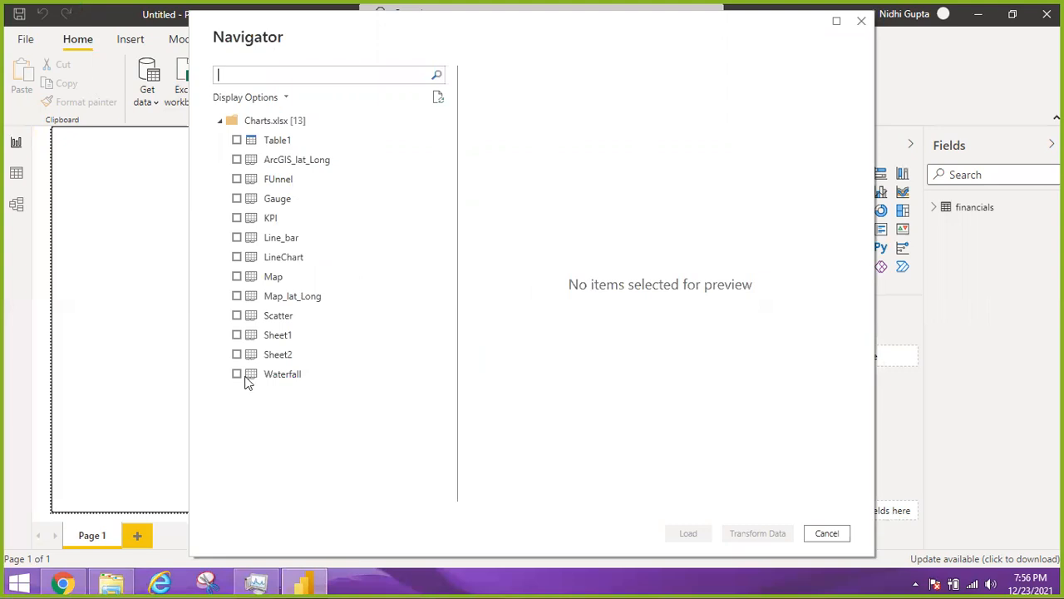
pyautogui.click(237, 180)
pyautogui.click(237, 198)
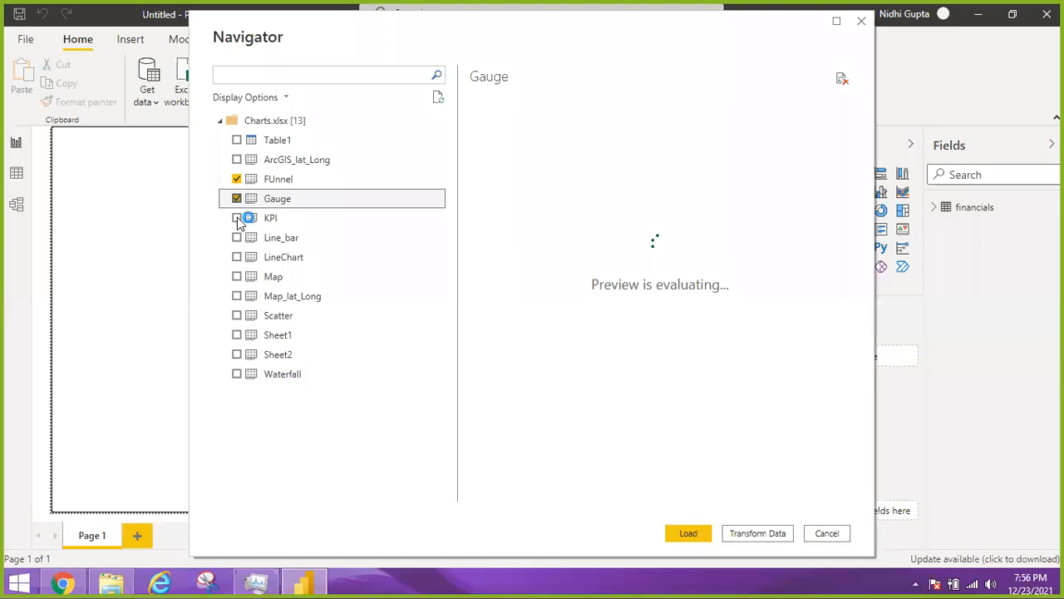
pyautogui.click(237, 218)
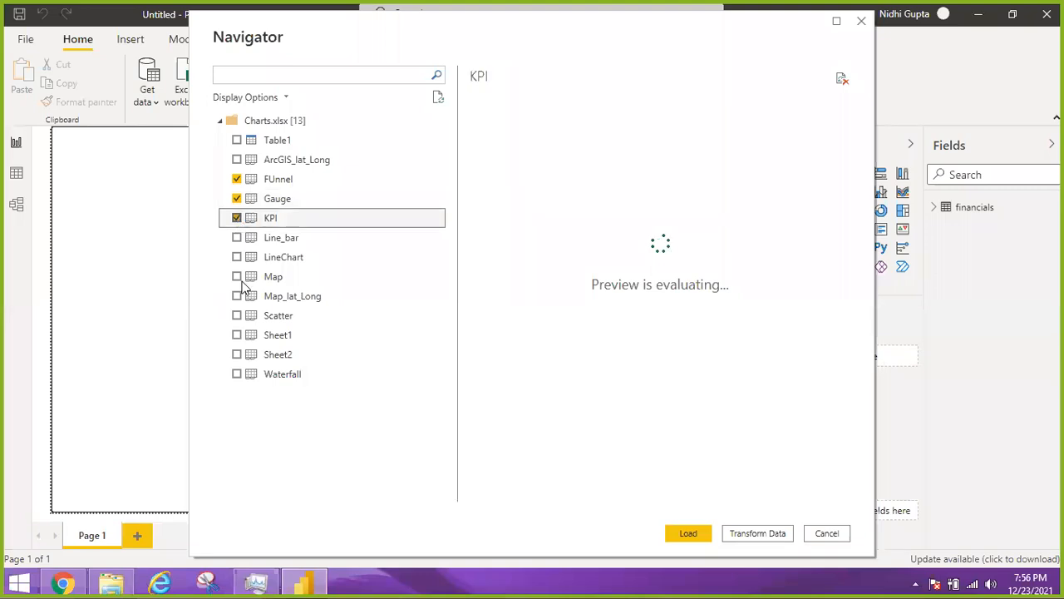
pyautogui.click(237, 316)
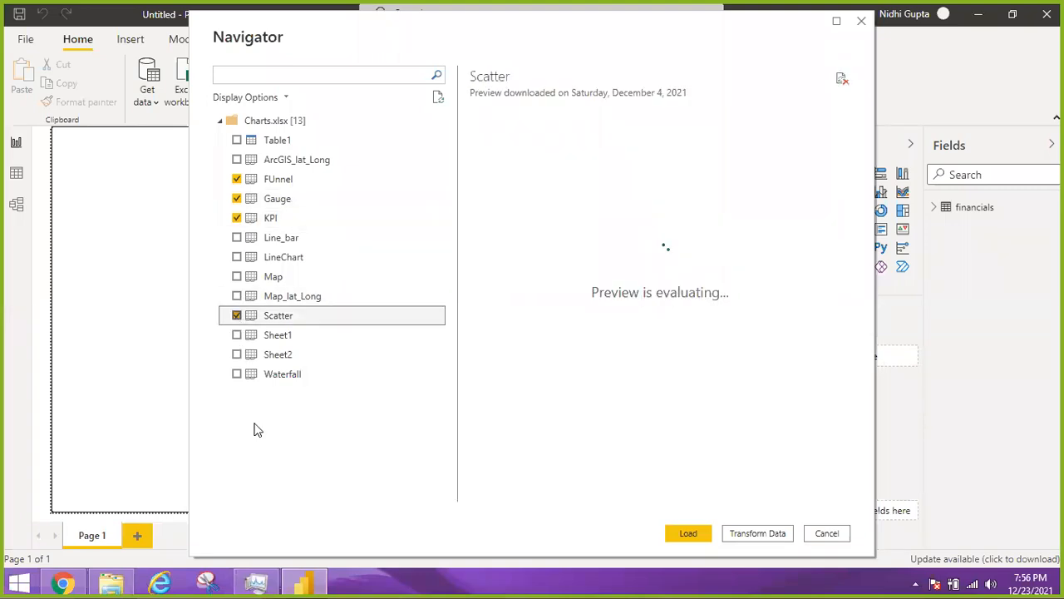
pyautogui.click(237, 375)
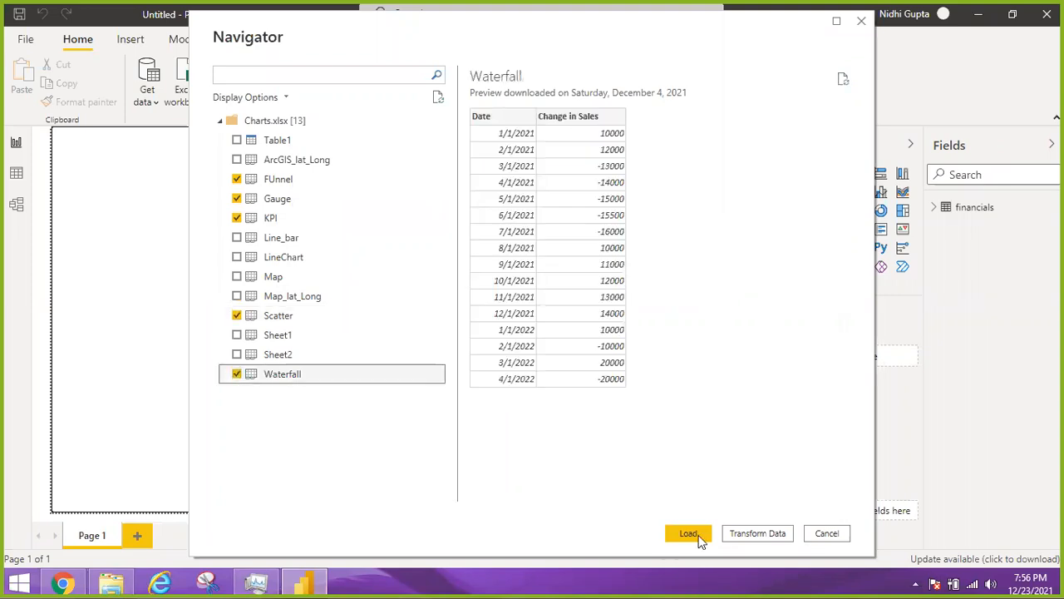
pyautogui.click(689, 533)
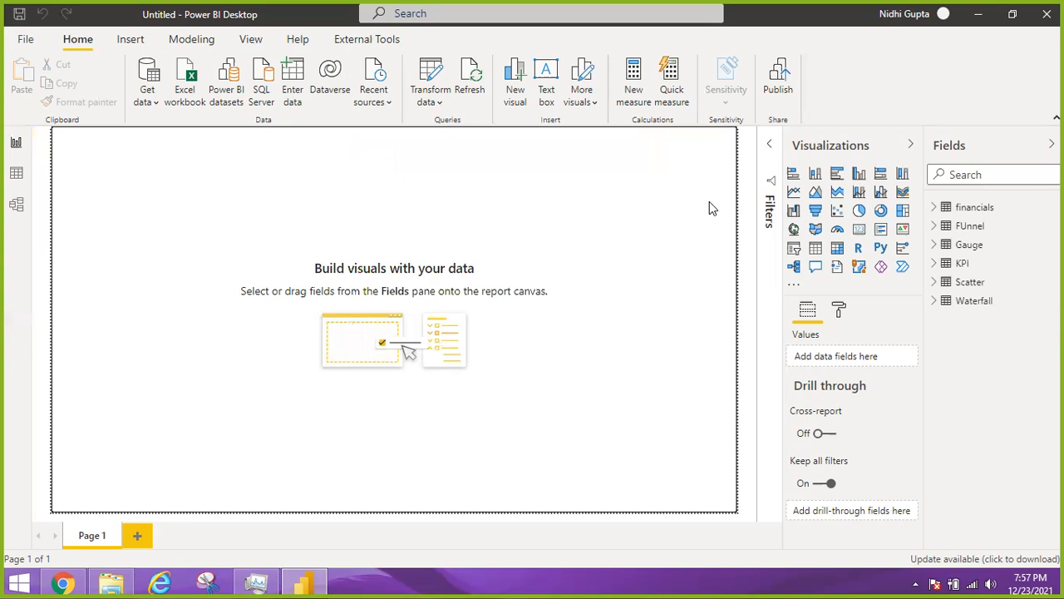
# Add a gauge visual to the report page and review the Gauge table's columns and data
pyautogui.click(838, 232)
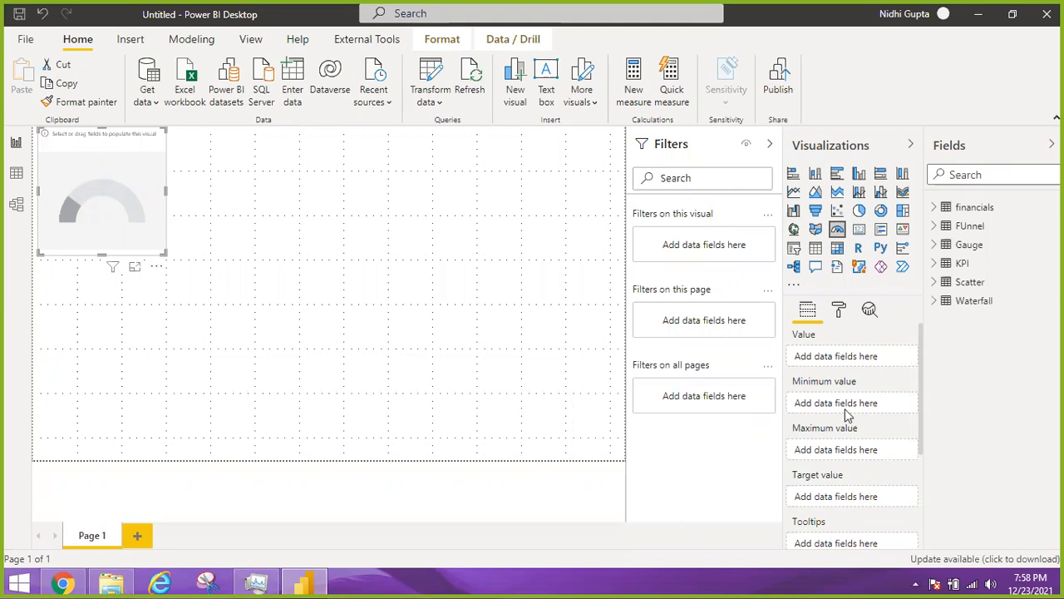
pyautogui.click(934, 246)
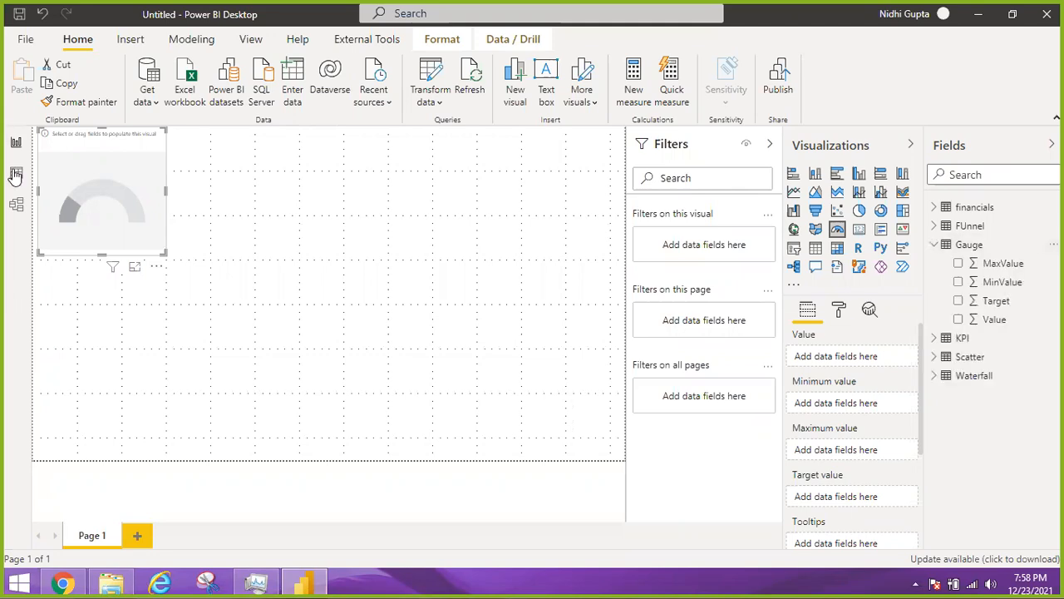
pyautogui.click(14, 175)
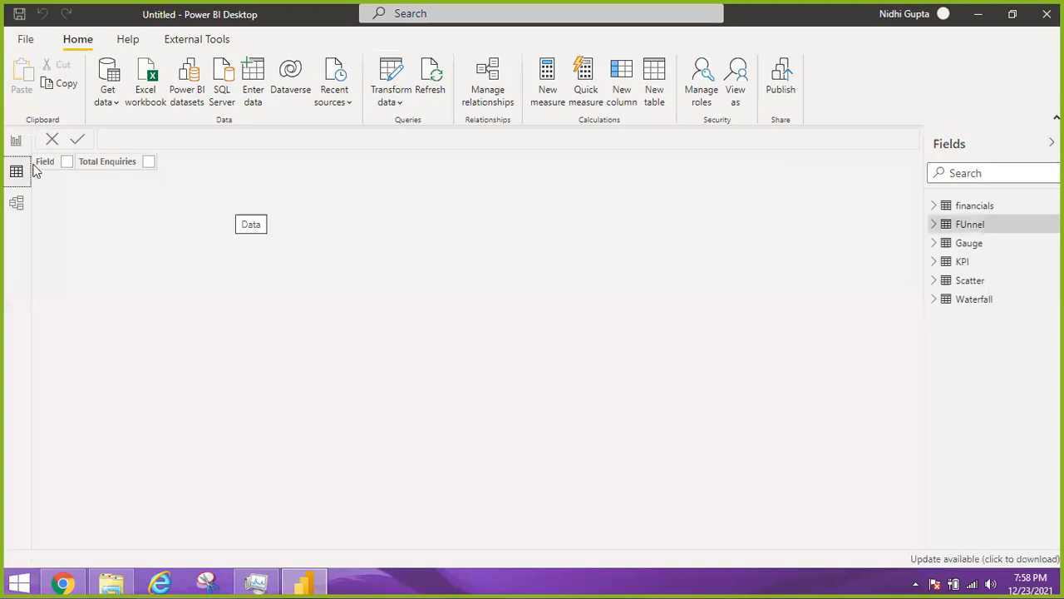
pyautogui.click(970, 244)
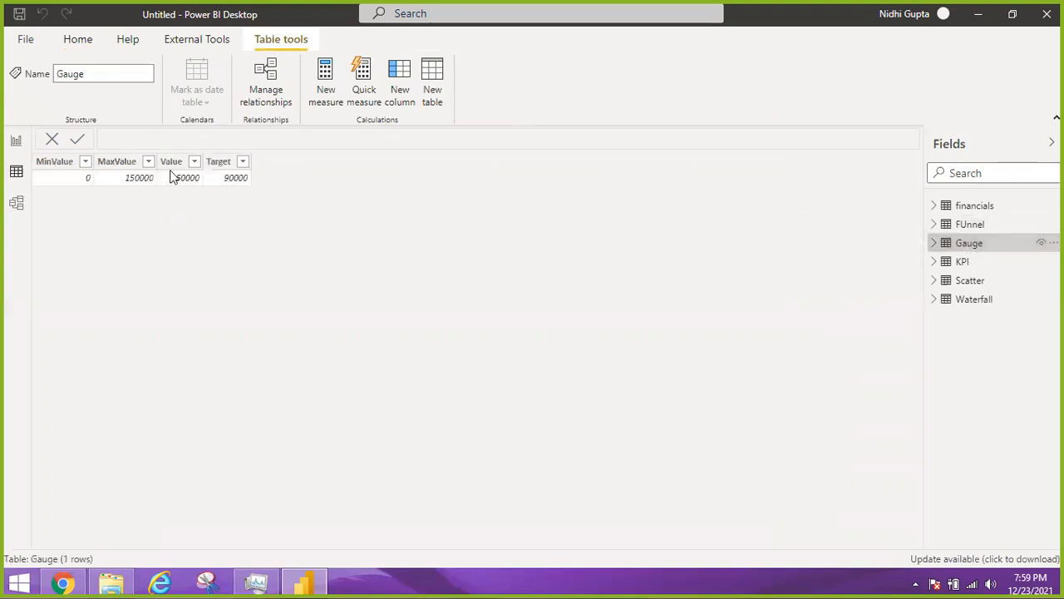
pyautogui.click(18, 143)
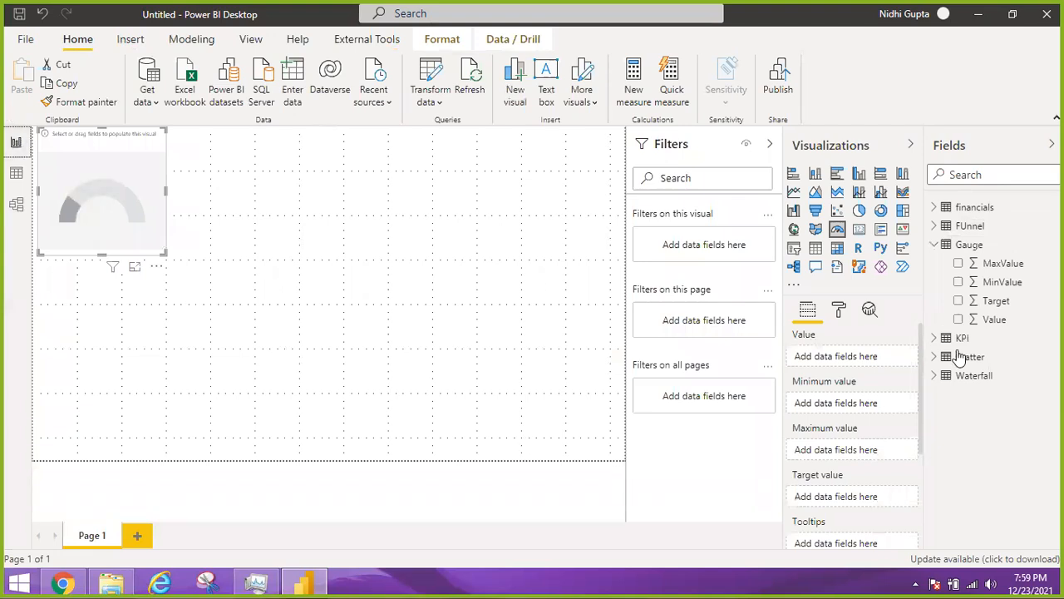
pyautogui.click(18, 177)
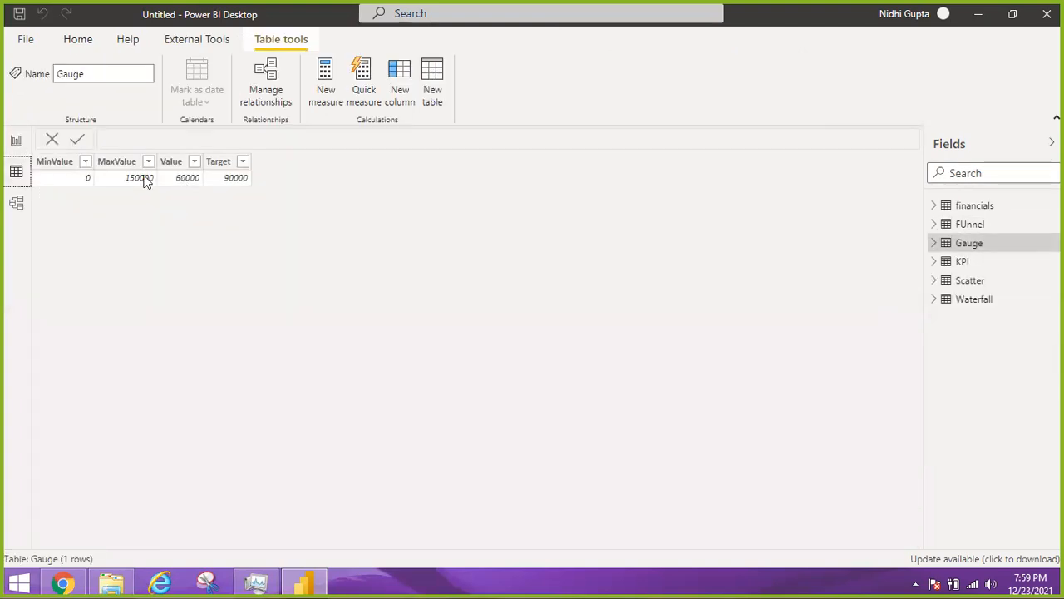
pyautogui.click(16, 142)
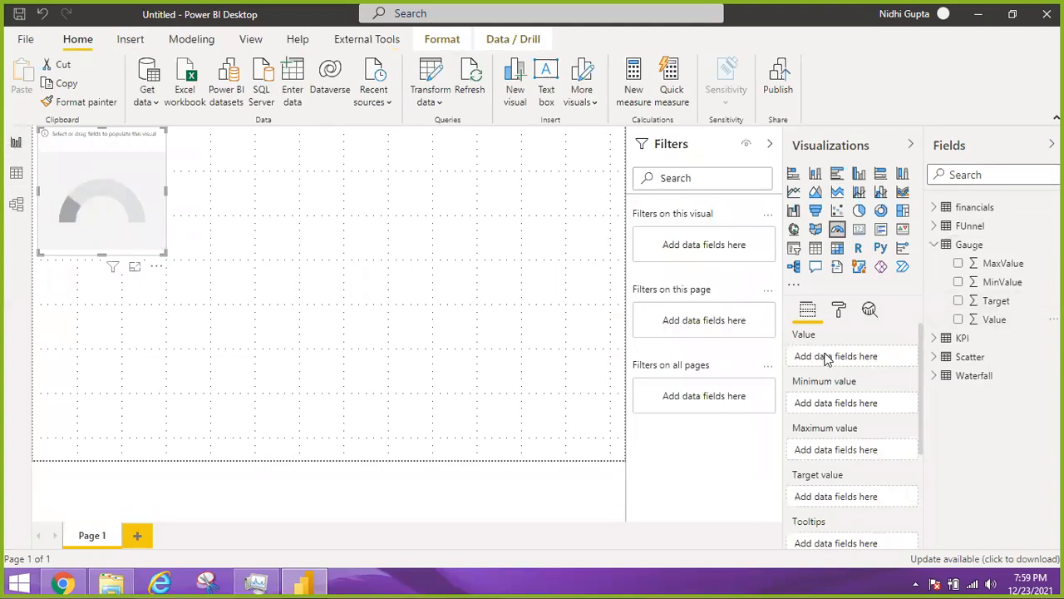
# Assign the Gauge table's Value, MaxValue and Target fields as the gauge's value, maximum value and target value, viewing it in focus mode
pyautogui.moveTo(994, 319); pyautogui.dragTo(826, 358)
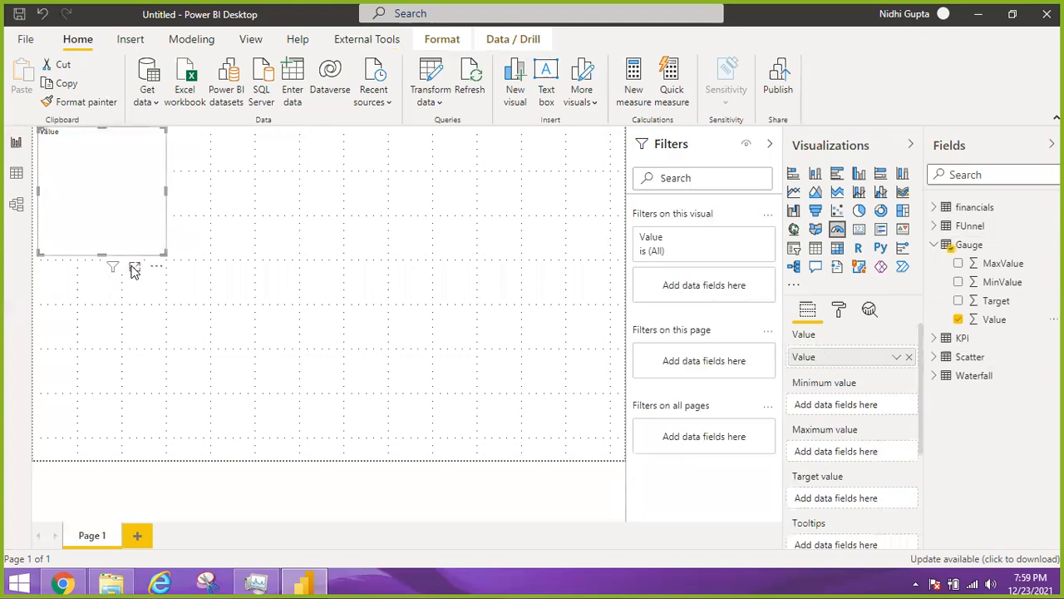
pyautogui.click(135, 269)
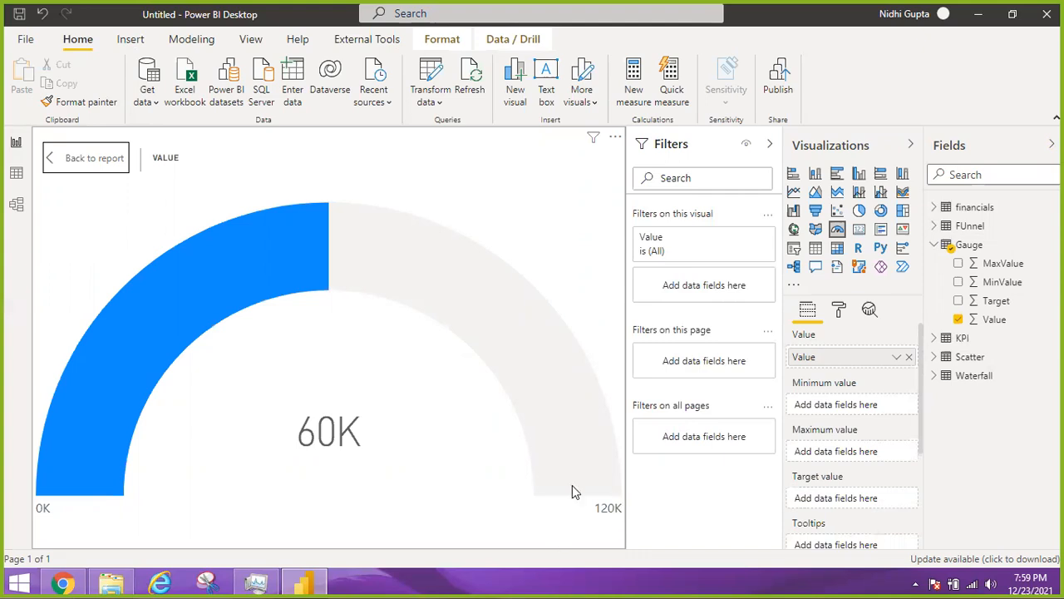
pyautogui.moveTo(325, 202)
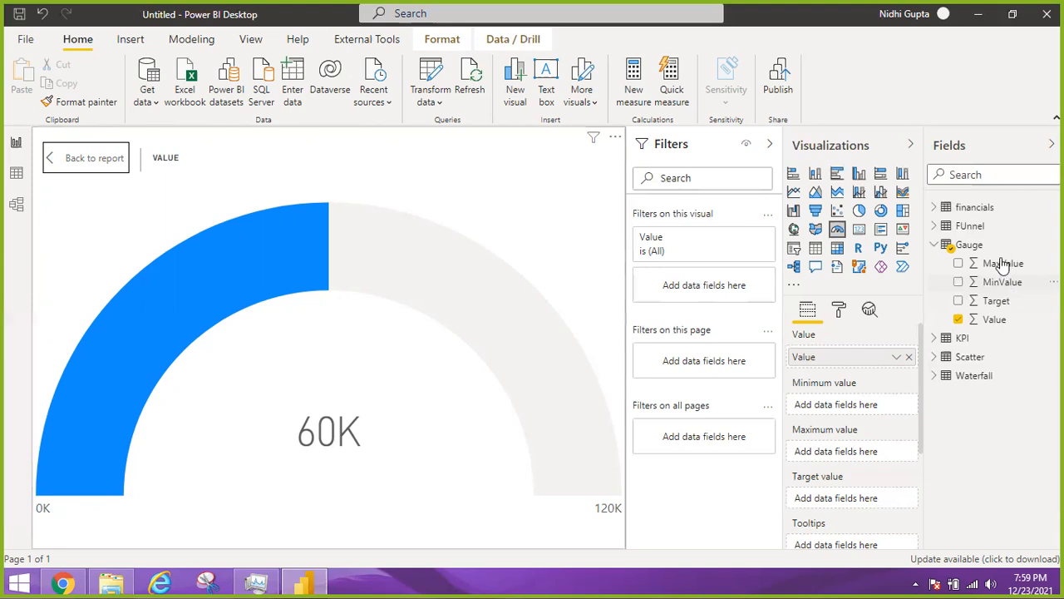
pyautogui.moveTo(1003, 263); pyautogui.dragTo(856, 453)
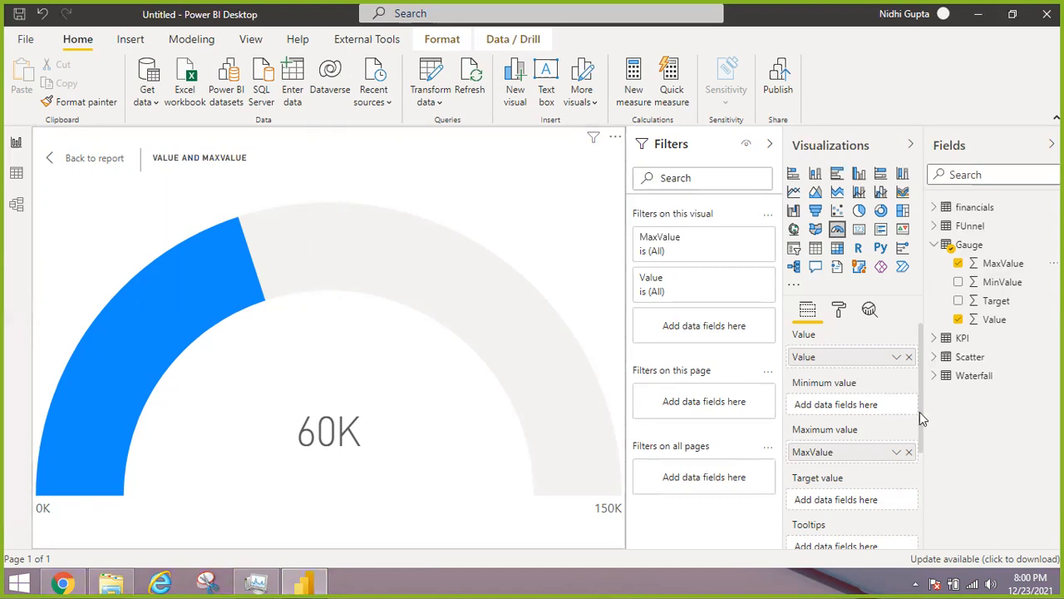
pyautogui.scroll(-1, 923, 440)
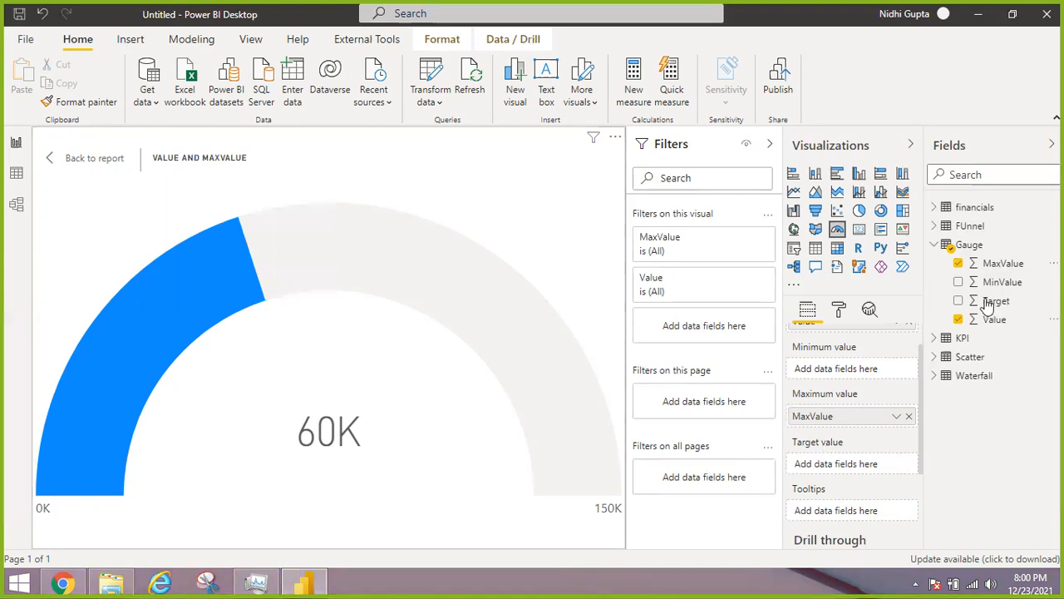
pyautogui.moveTo(993, 303); pyautogui.dragTo(849, 473)
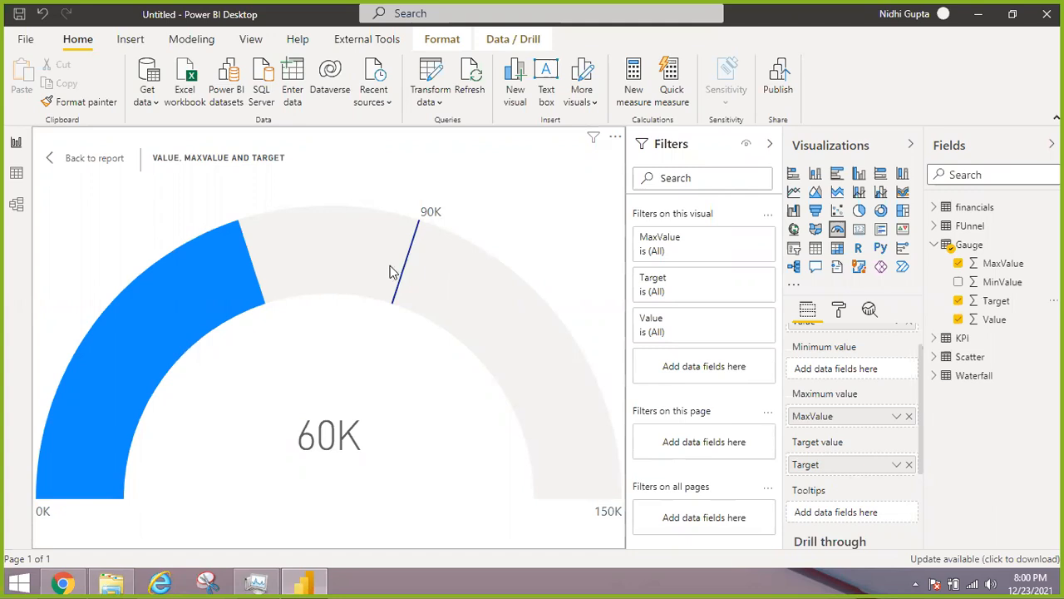
pyautogui.moveTo(399, 268)
# Return from focus mode to the report page and enlarge the gauge visual to nearly half the page width
pyautogui.click(49, 158)
pyautogui.moveTo(158, 249); pyautogui.dragTo(297, 348)
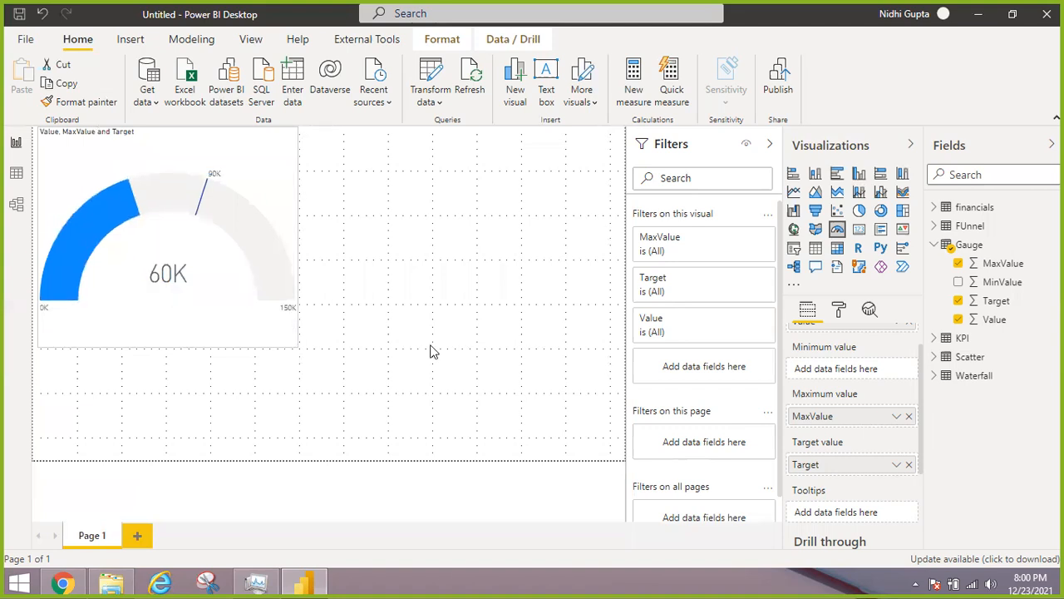
pyautogui.click(429, 351)
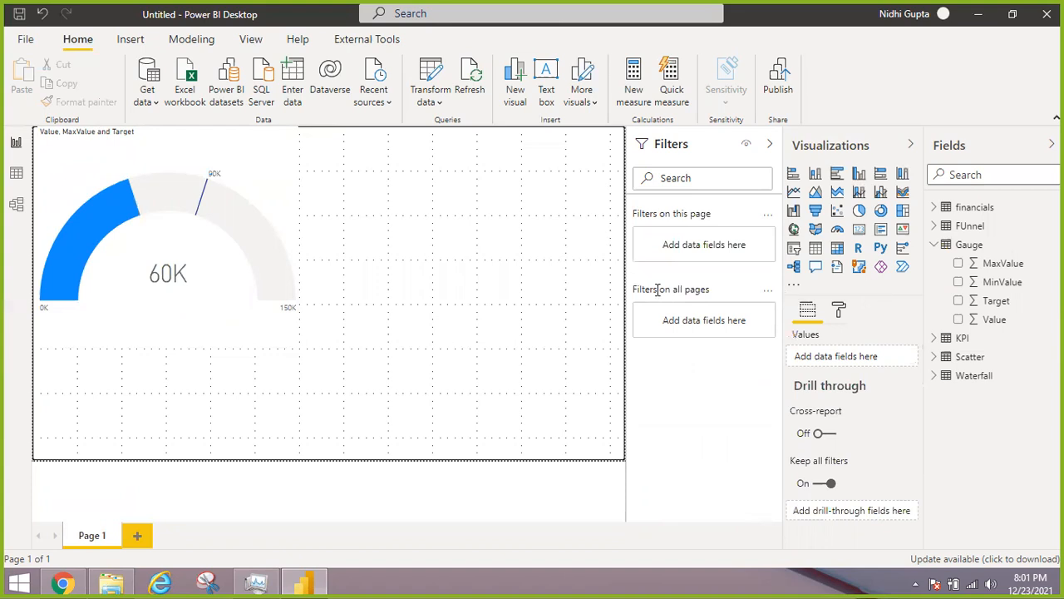
# Add a KPI visual, place it beside the gauge and enlarge it to fill the remaining page width
pyautogui.click(902, 229)
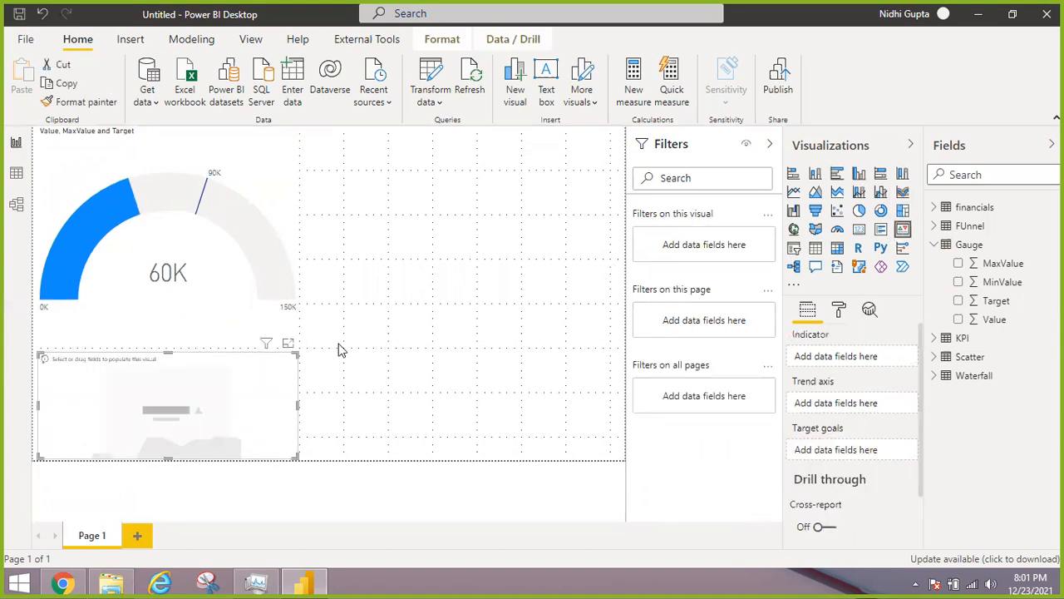
pyautogui.moveTo(219, 369); pyautogui.dragTo(499, 144)
pyautogui.moveTo(472, 143); pyautogui.dragTo(452, 143)
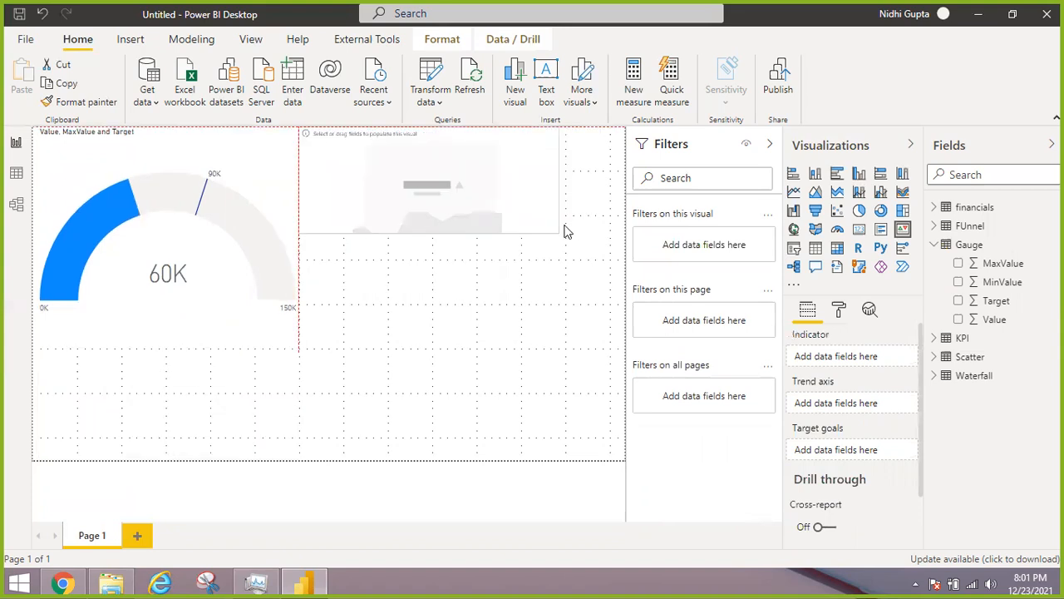
pyautogui.moveTo(558, 231); pyautogui.dragTo(652, 359)
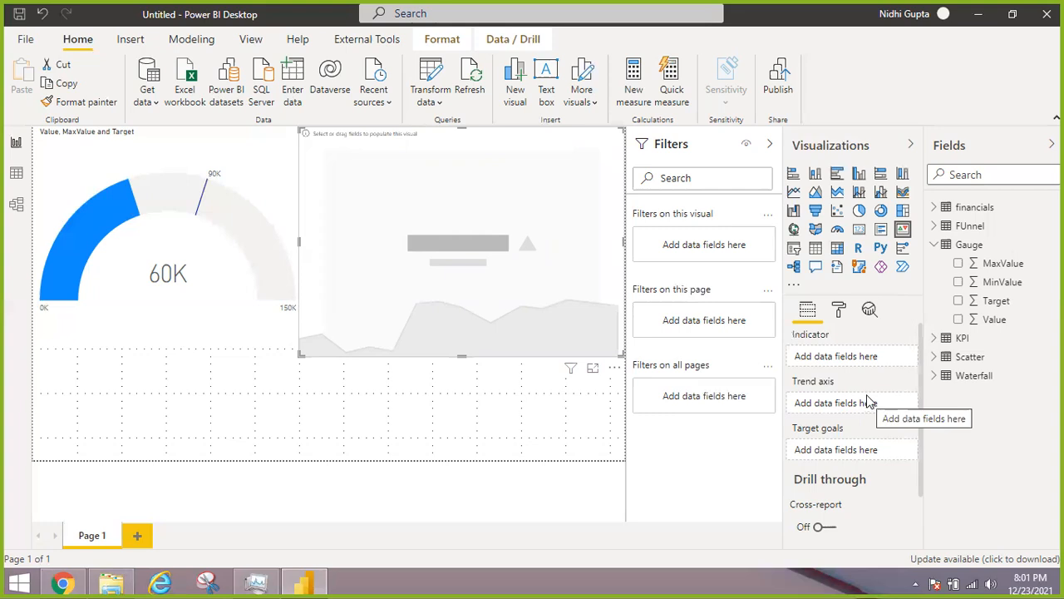
# Assign Sales as the KPI visual's indicator and Date as its trend axis from the financials table
pyautogui.click(936, 209)
pyautogui.moveTo(854, 393)
pyautogui.mouseDown()
pyautogui.moveTo(819, 410)
pyautogui.moveTo(837, 404)
pyautogui.mouseUp()
pyautogui.moveTo(993, 226); pyautogui.dragTo(852, 361)
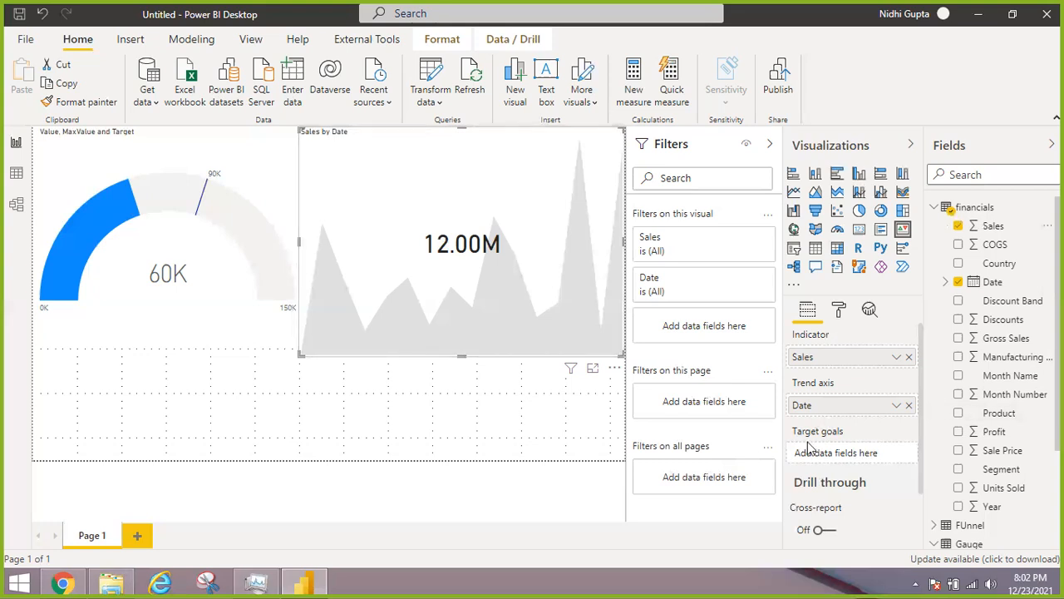
# Try the KPI table's Exceeded field as the KPI visual's target goal, and replace it with Not Exceeded
pyautogui.click(935, 209)
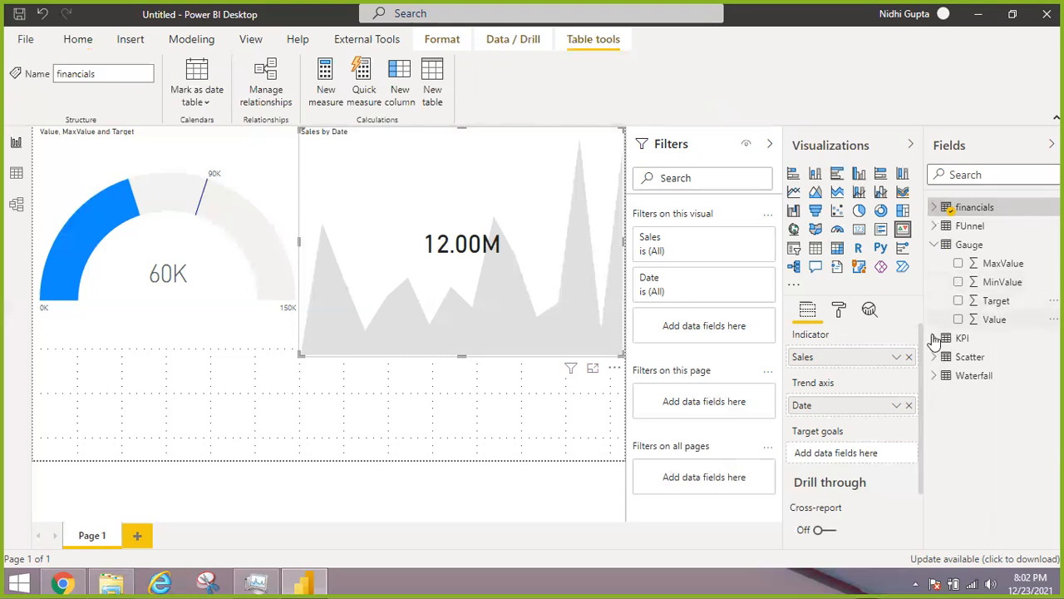
pyautogui.click(978, 342)
pyautogui.moveTo(1003, 356); pyautogui.dragTo(838, 451)
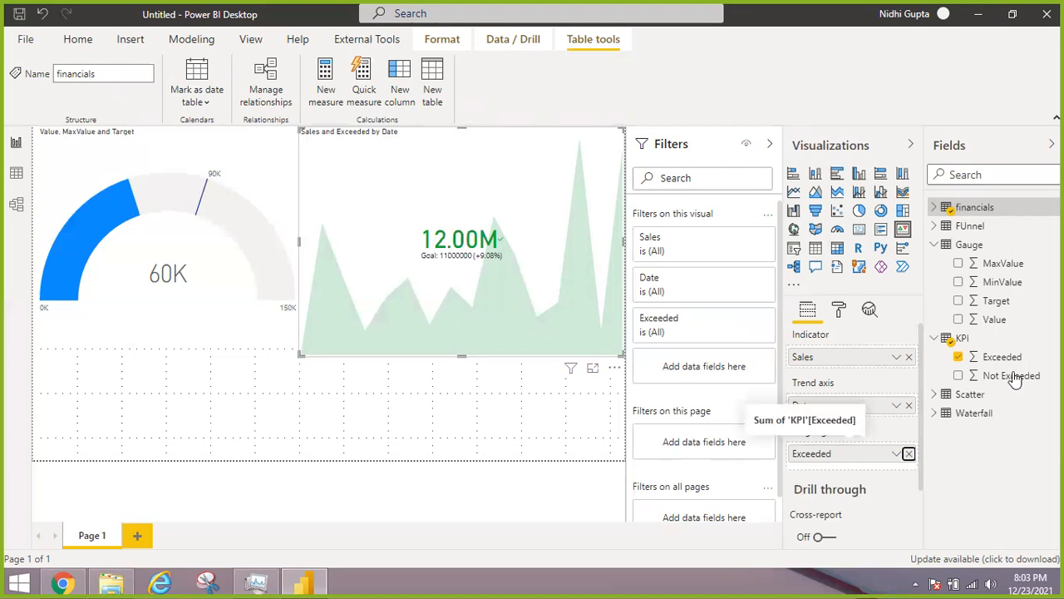
pyautogui.moveTo(1017, 378); pyautogui.dragTo(842, 455)
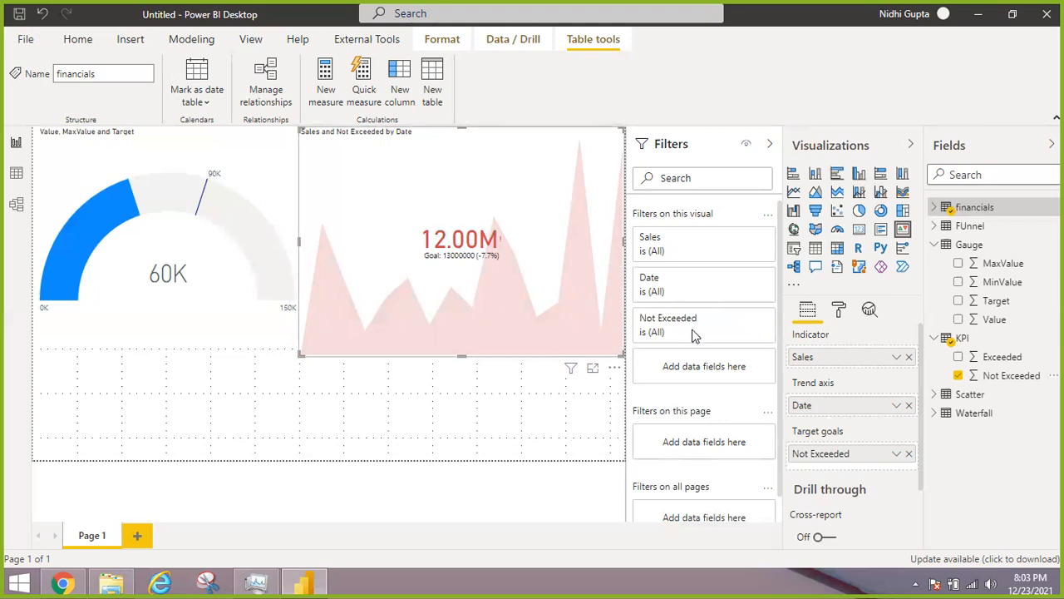
# Set the KPI visual's trend axis transparency to 51%
pyautogui.click(838, 309)
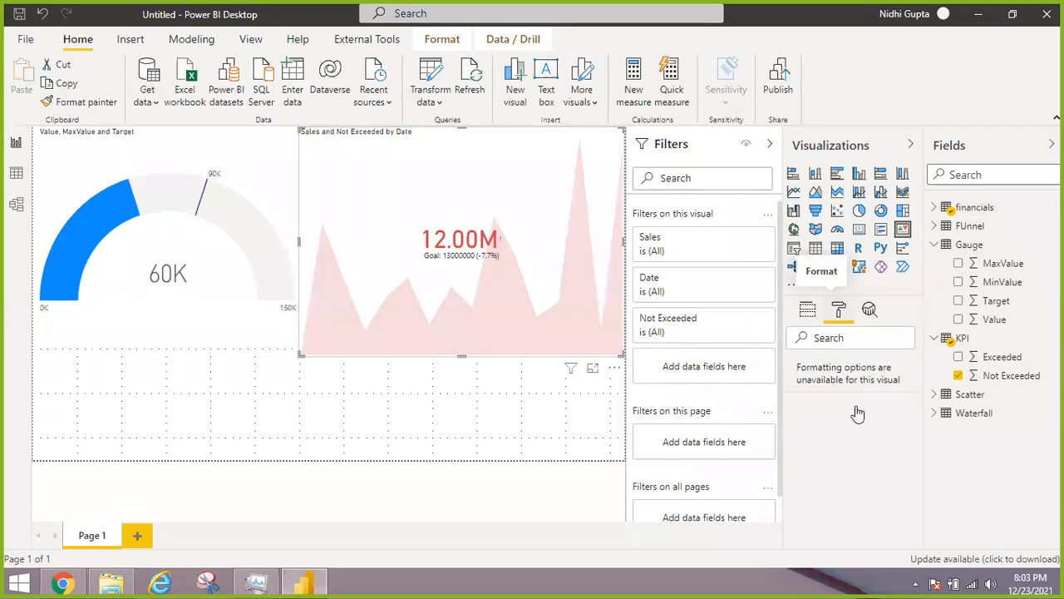
pyautogui.click(798, 429)
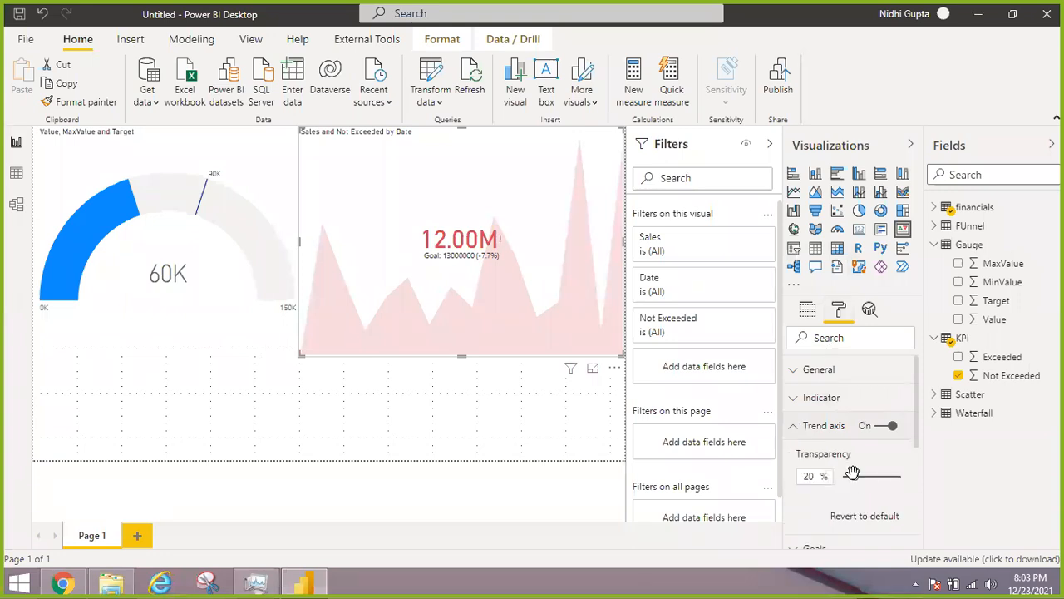
pyautogui.moveTo(852, 474); pyautogui.dragTo(871, 477)
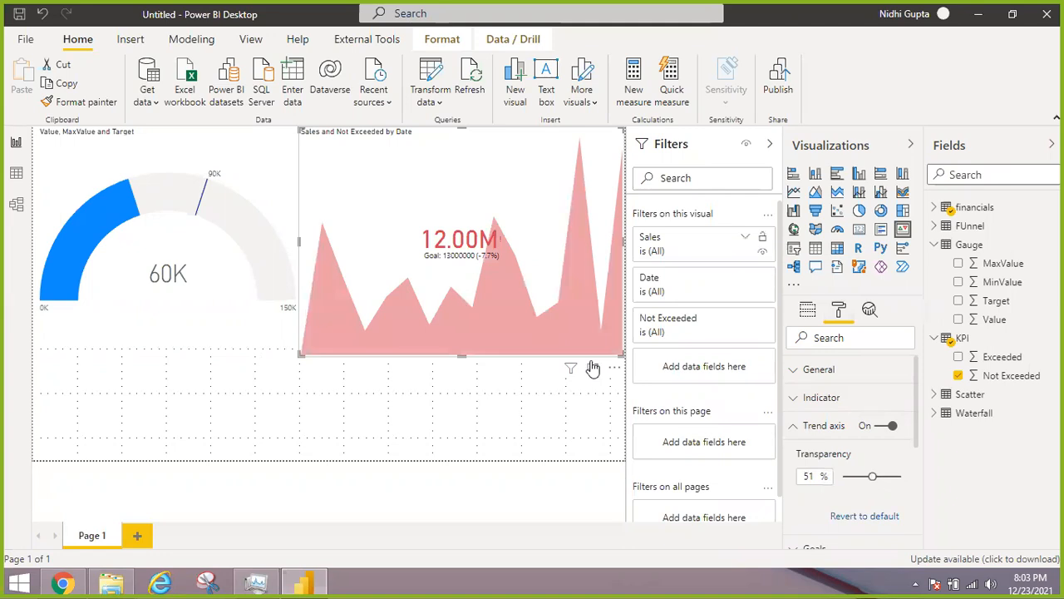
pyautogui.click(792, 431)
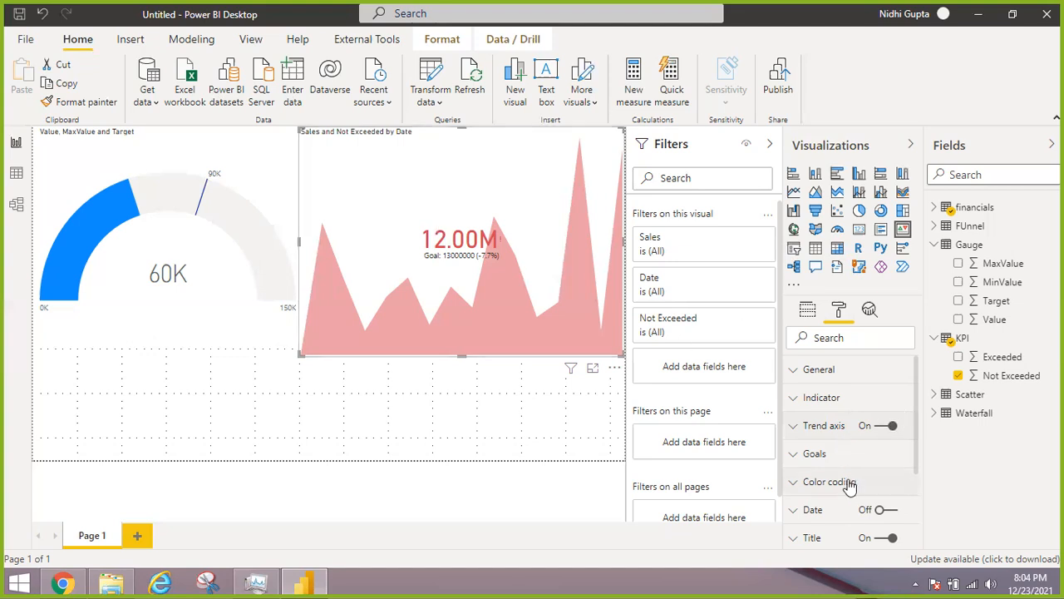
# Set the KPI visual's color coding direction to Low is good
pyautogui.moveTo(917, 388); pyautogui.dragTo(915, 425)
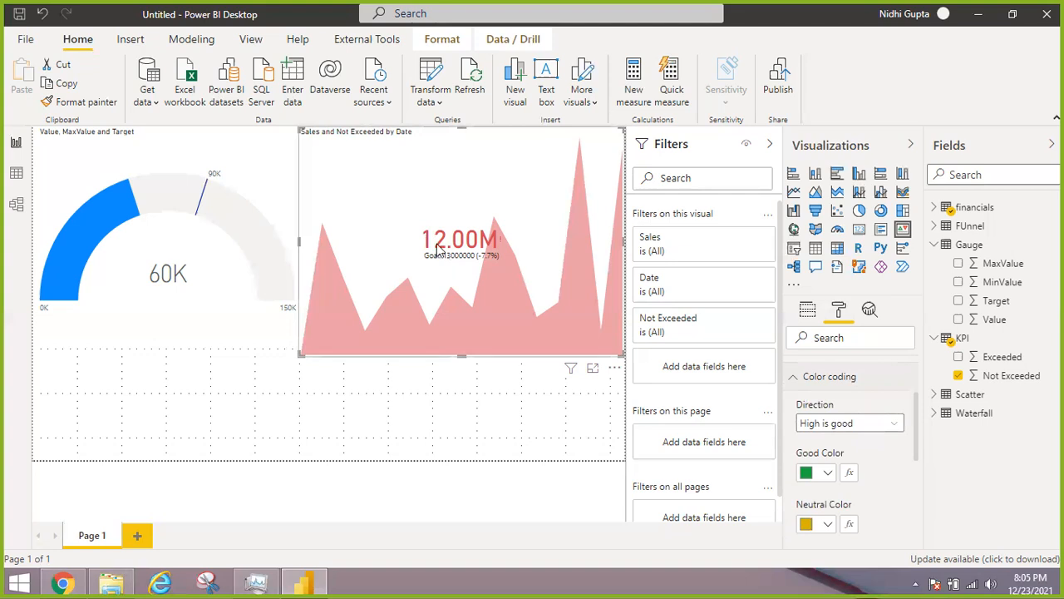
pyautogui.click(898, 427)
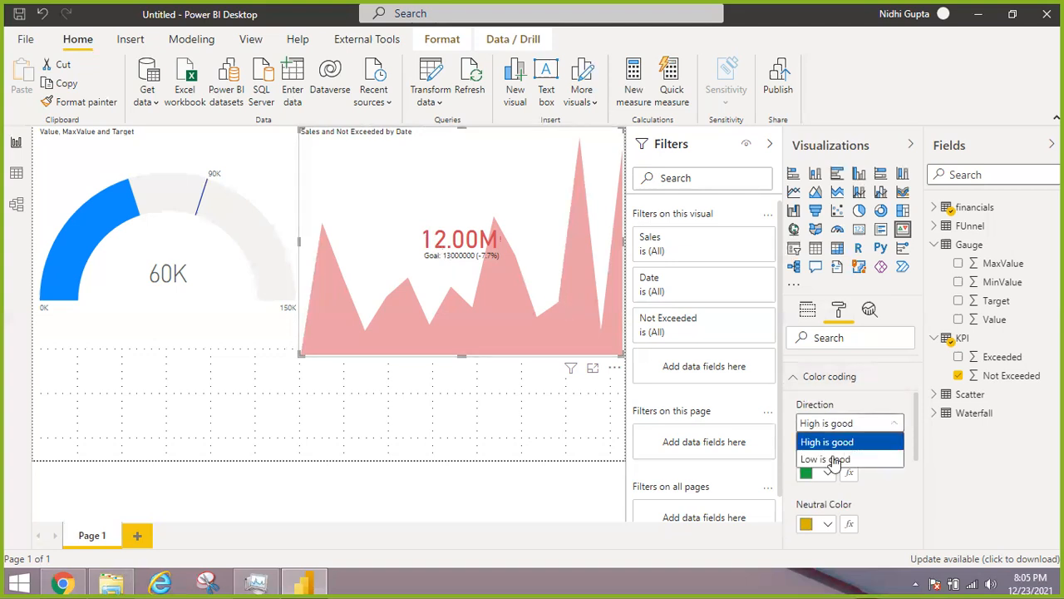
pyautogui.click(834, 460)
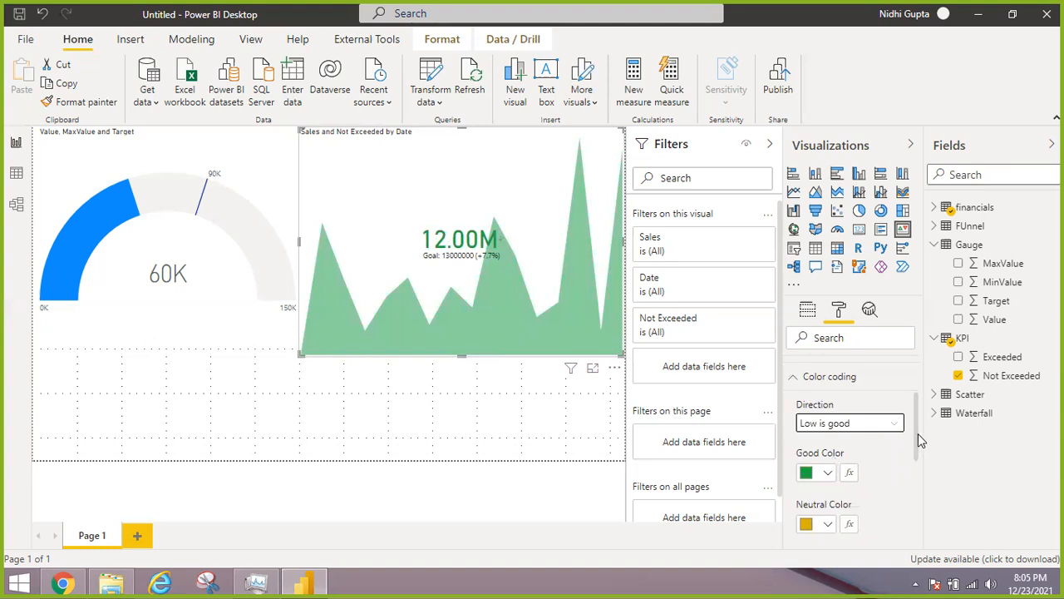
# Turn on the date display of the KPI visual and review its font settings
pyautogui.scroll(-2, 917, 465)
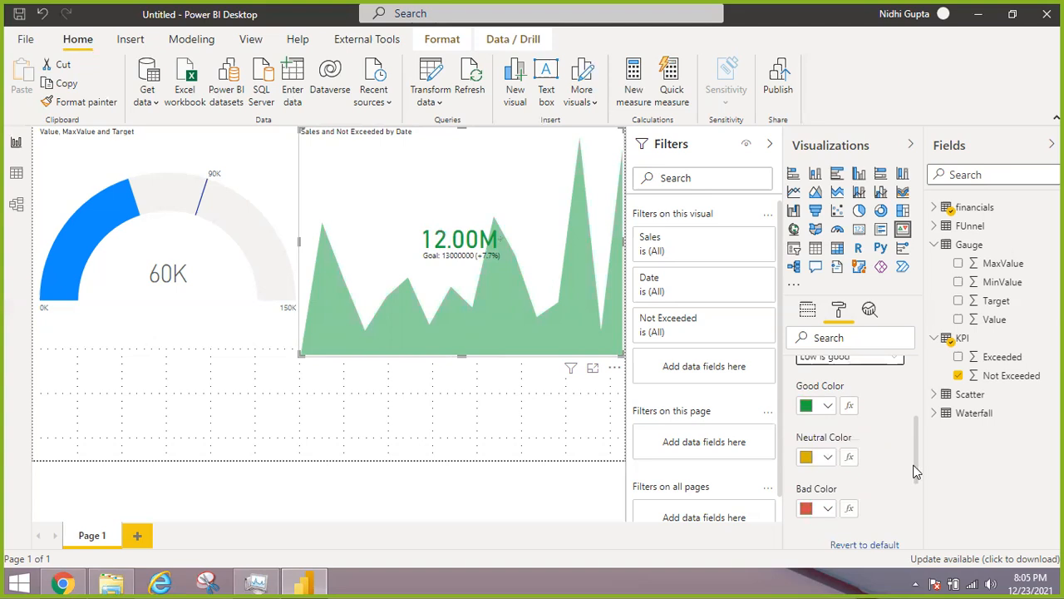
pyautogui.scroll(-1, 912, 471)
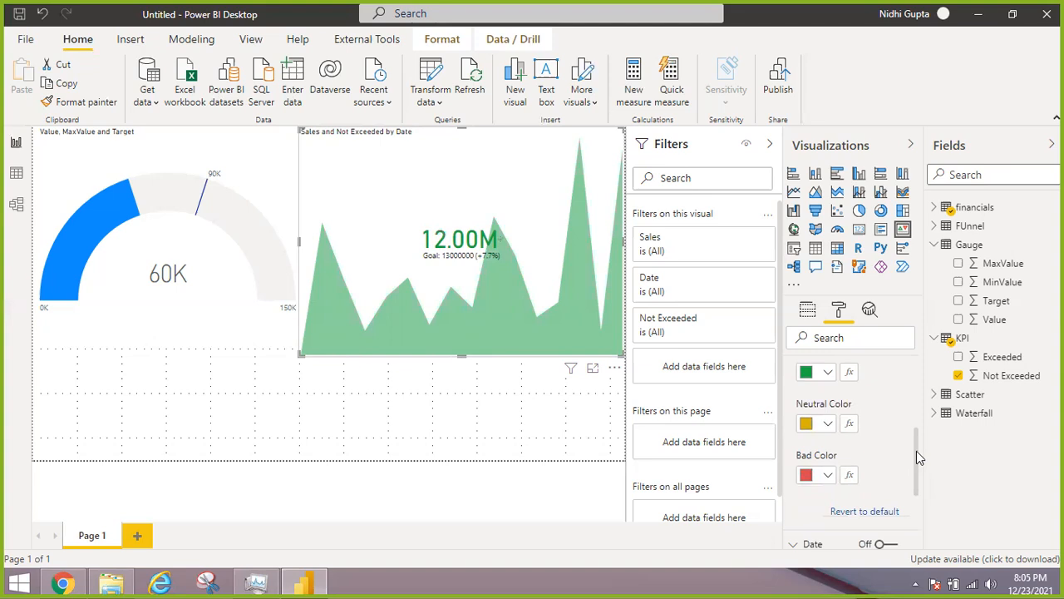
pyautogui.scroll(-1, 898, 483)
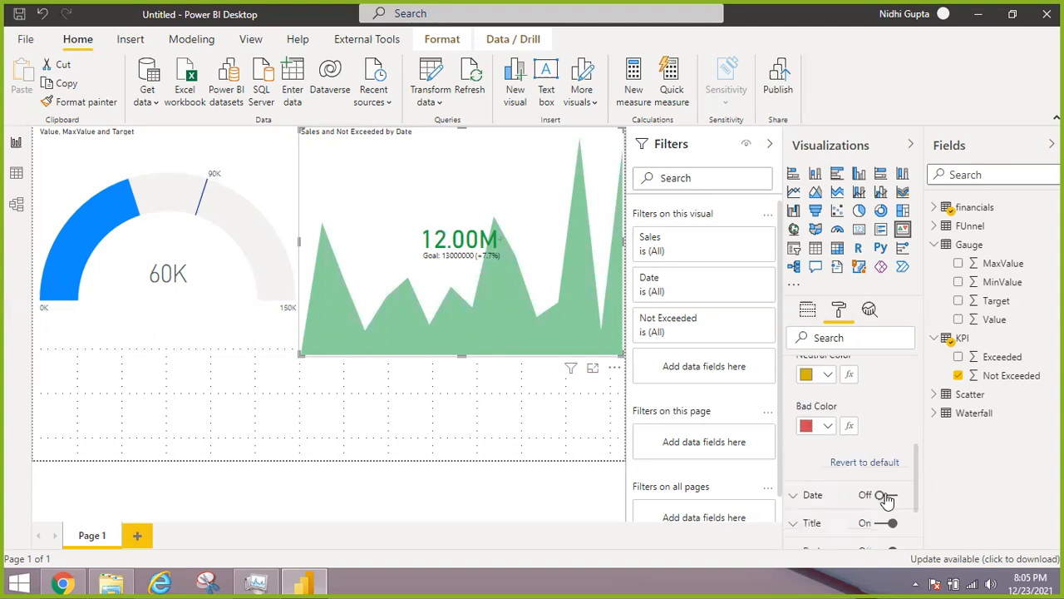
pyautogui.click(891, 496)
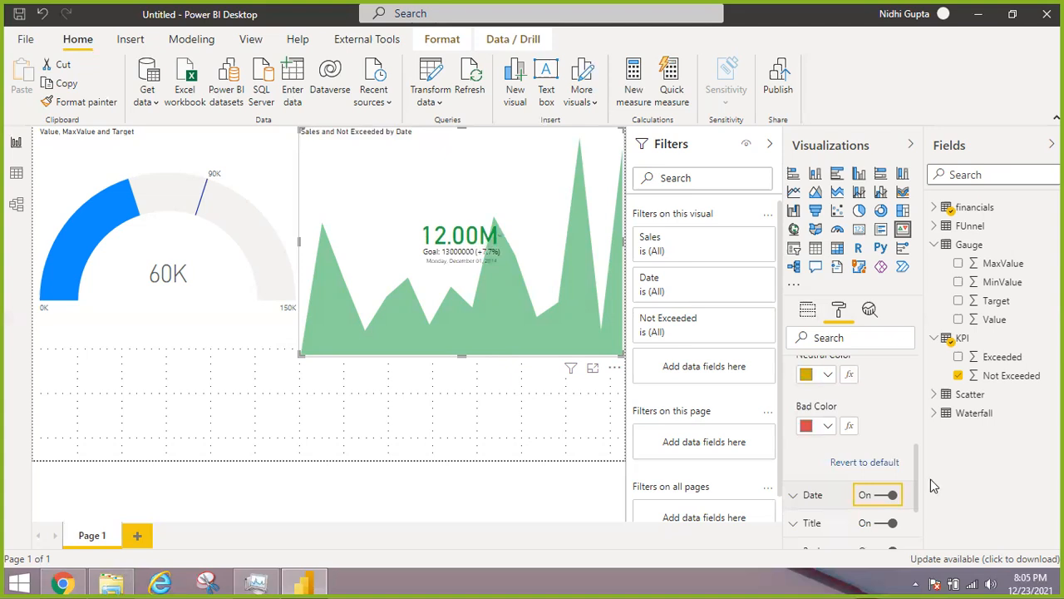
pyautogui.click(792, 495)
pyautogui.moveTo(917, 455); pyautogui.dragTo(913, 504)
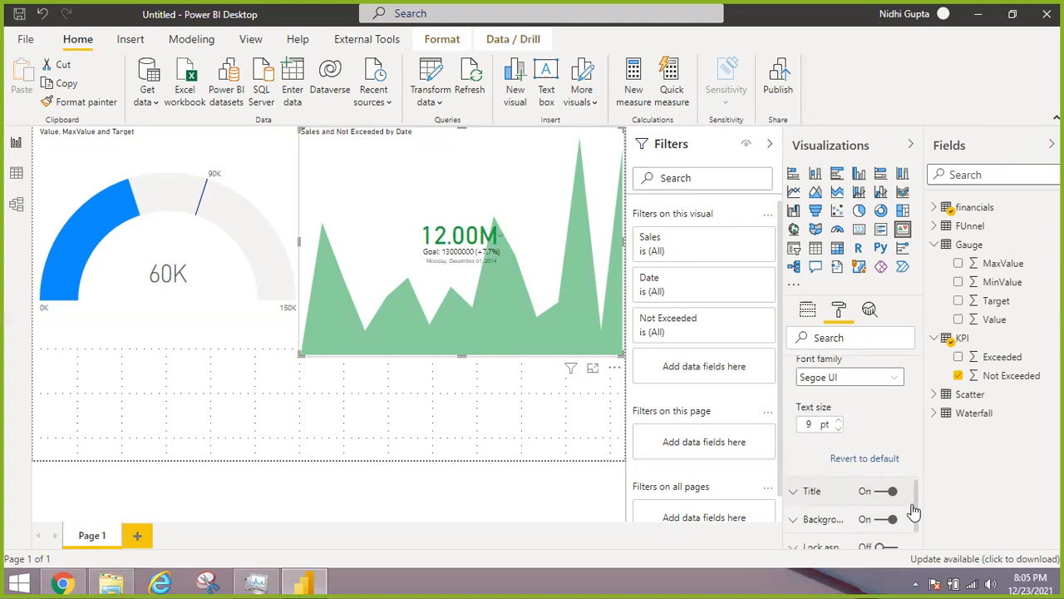
pyautogui.scroll(-1, 913, 511)
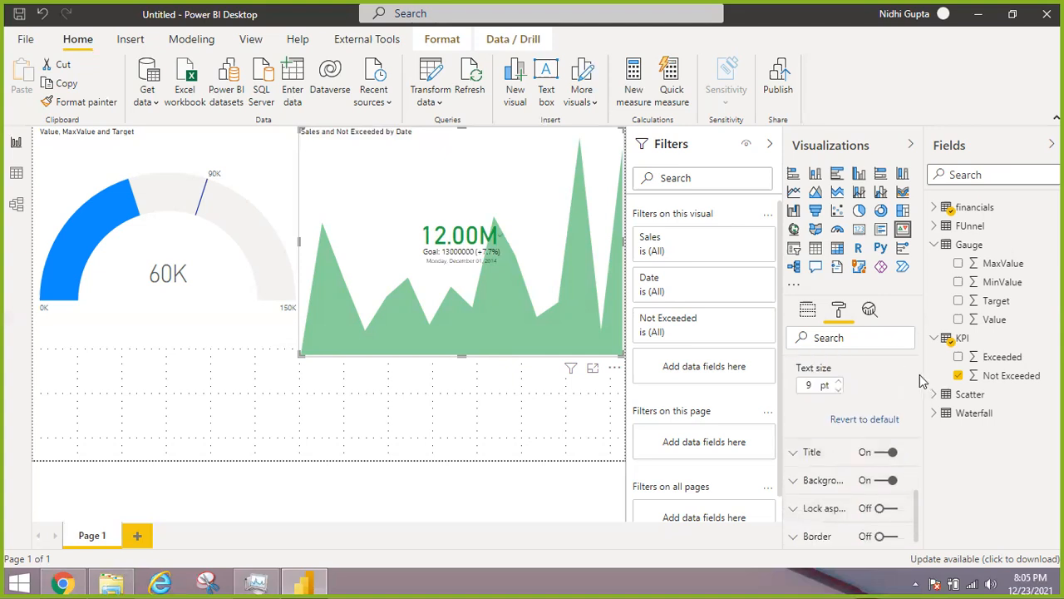
# Examine the KPI indicator's formatting settings and its available display units
pyautogui.scroll(4, 924, 481)
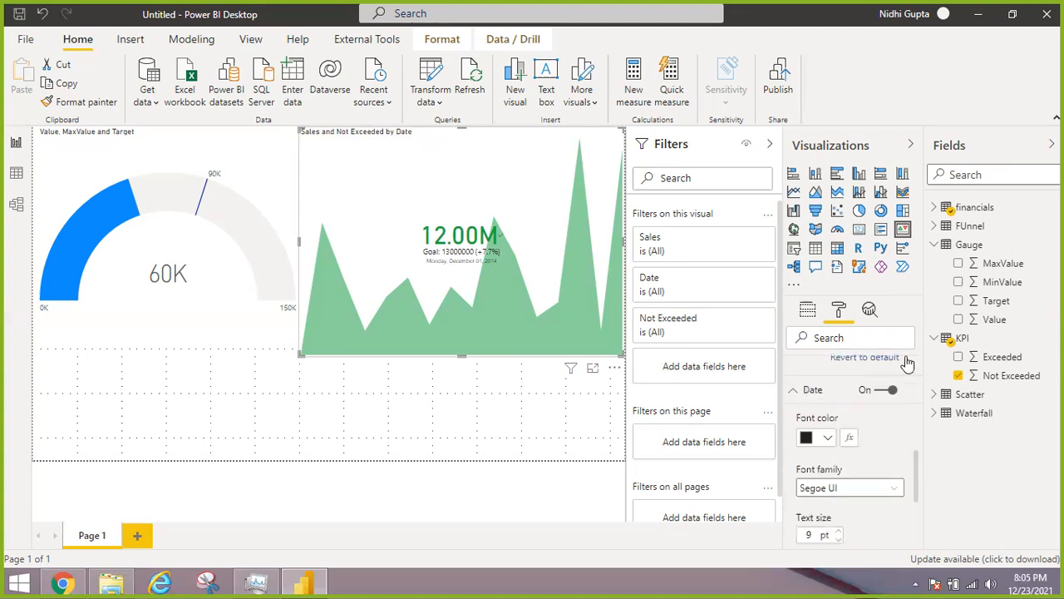
pyautogui.scroll(3, 881, 391)
pyautogui.click(810, 403)
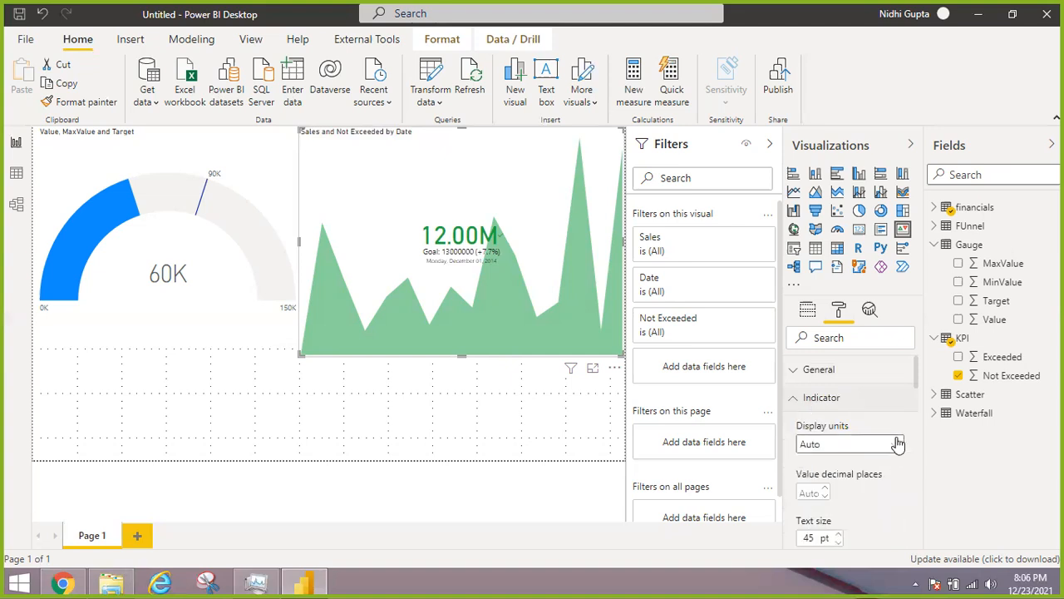
pyautogui.click(898, 445)
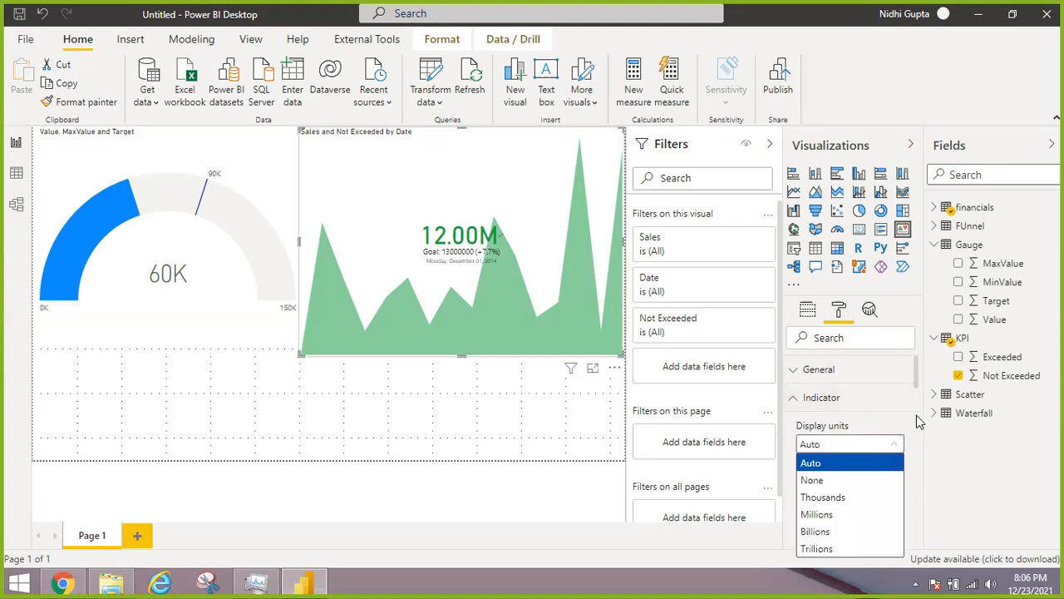
pyautogui.moveTo(917, 416); pyautogui.dragTo(913, 361)
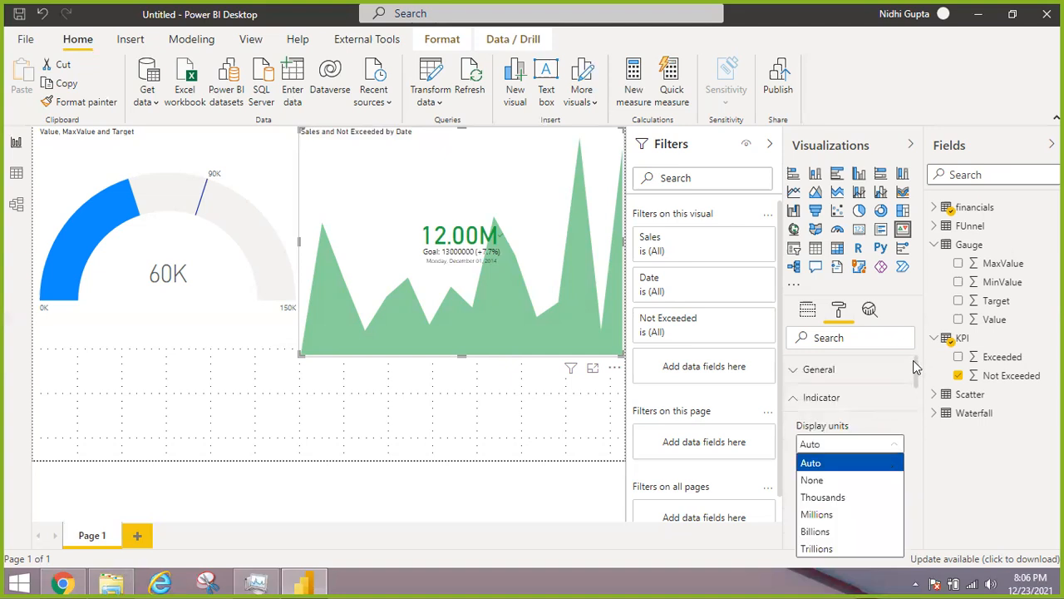
pyautogui.click(796, 400)
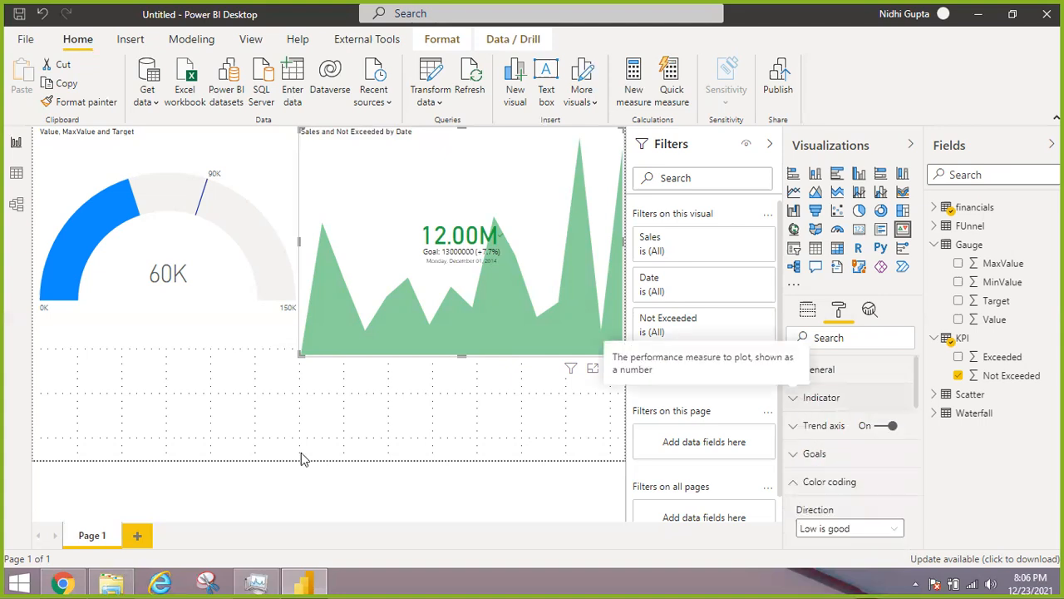
# Add a second report page and return to Page 1
pyautogui.click(139, 536)
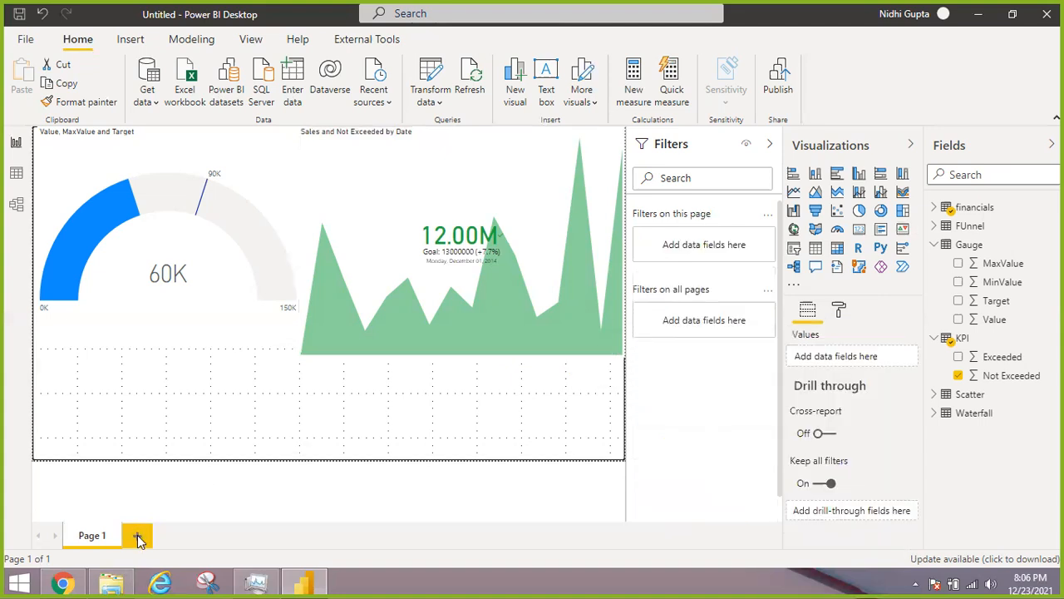
pyautogui.click(139, 536)
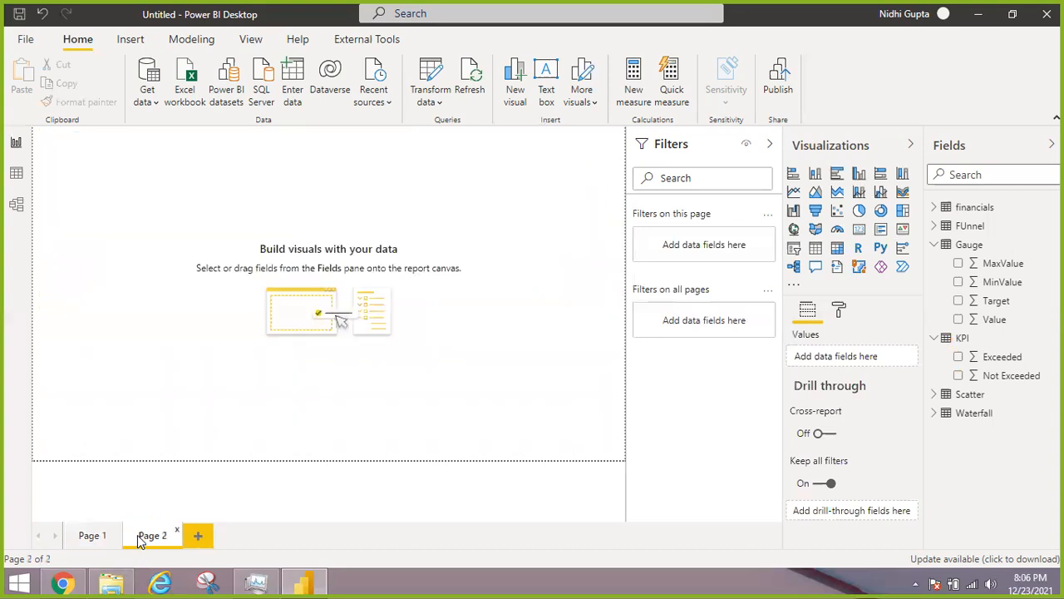
pyautogui.click(93, 536)
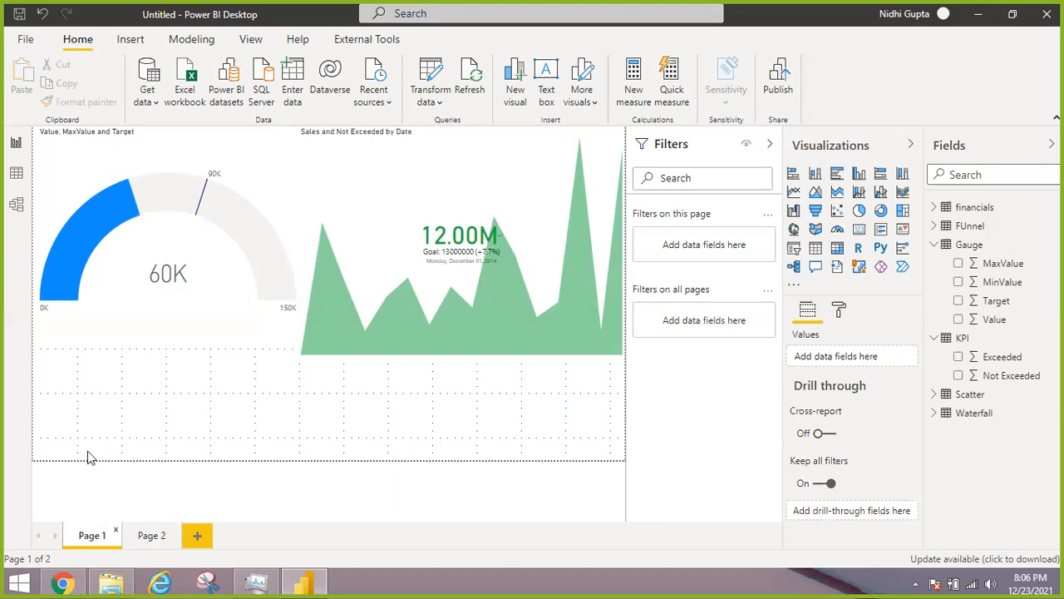
# Examine the gauge on the page and its source values in the Gauge table's data view
pyautogui.moveTo(218, 254)
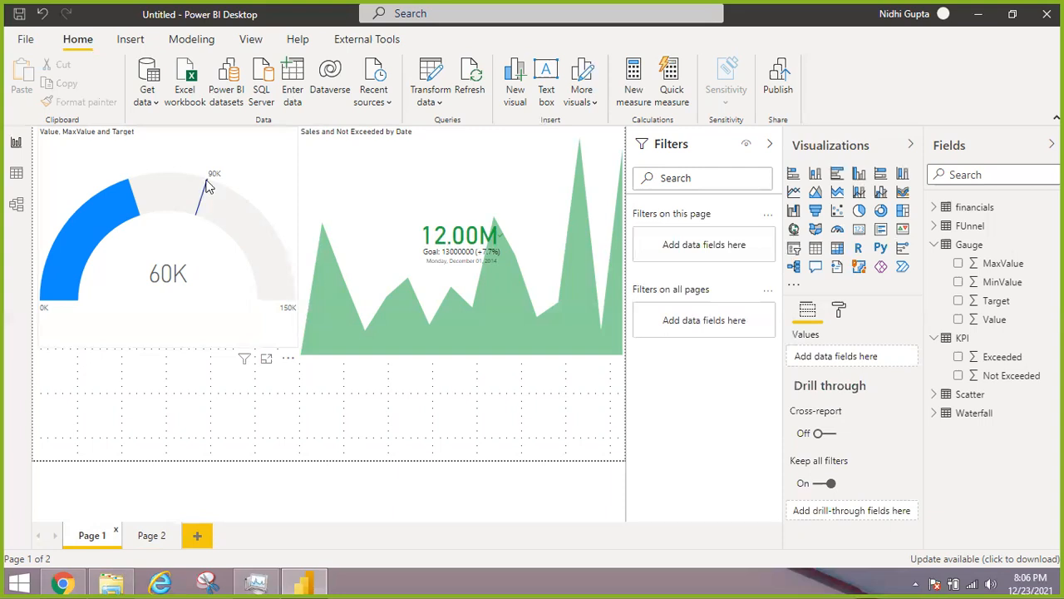
pyautogui.moveTo(204, 196)
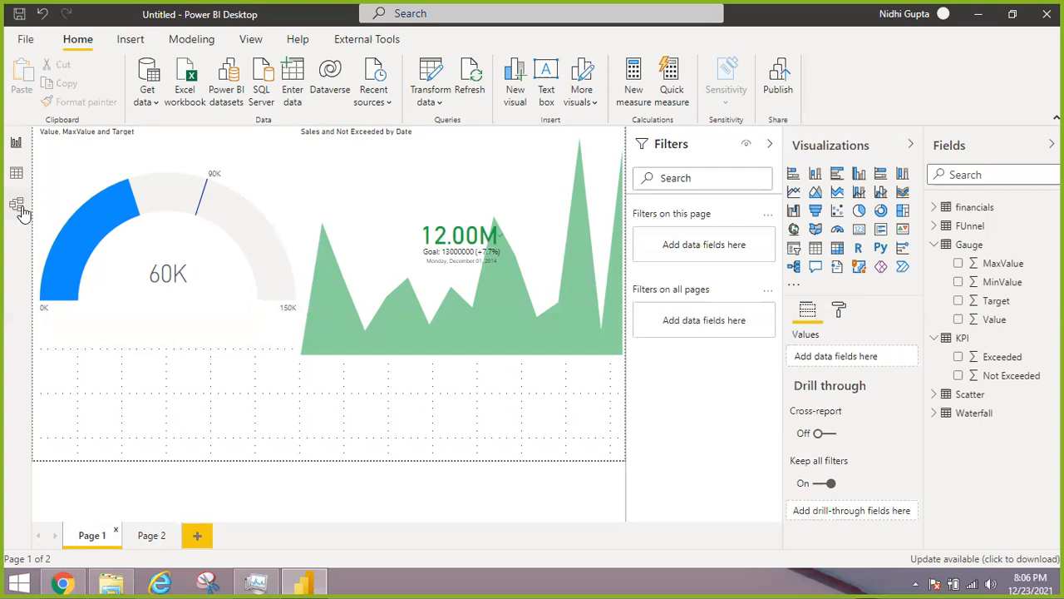
pyautogui.click(16, 176)
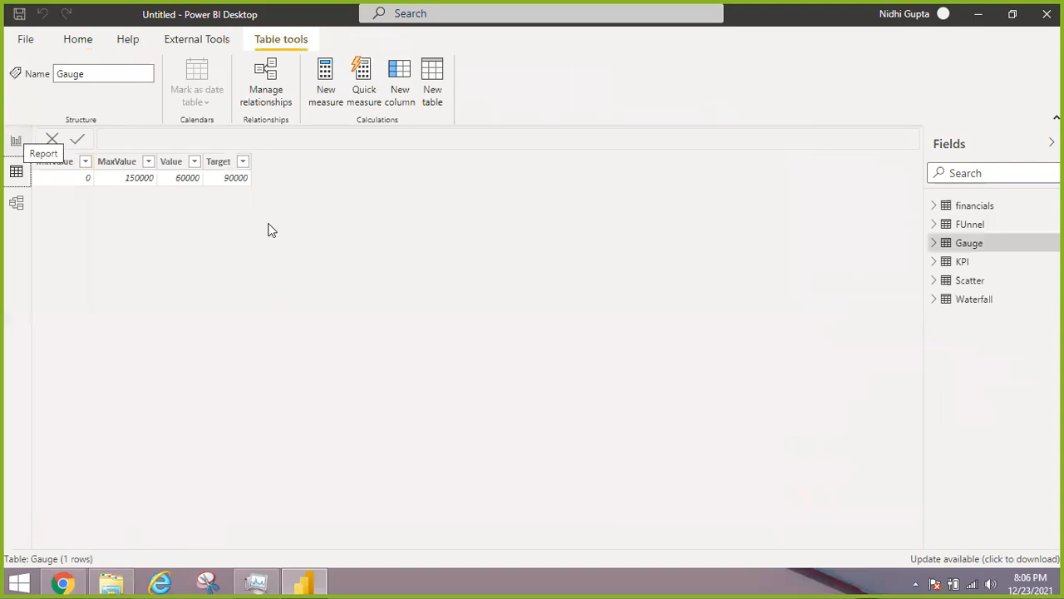
# Return to the report page and replace MaxValue with Target as the gauge's maximum value
pyautogui.click(16, 141)
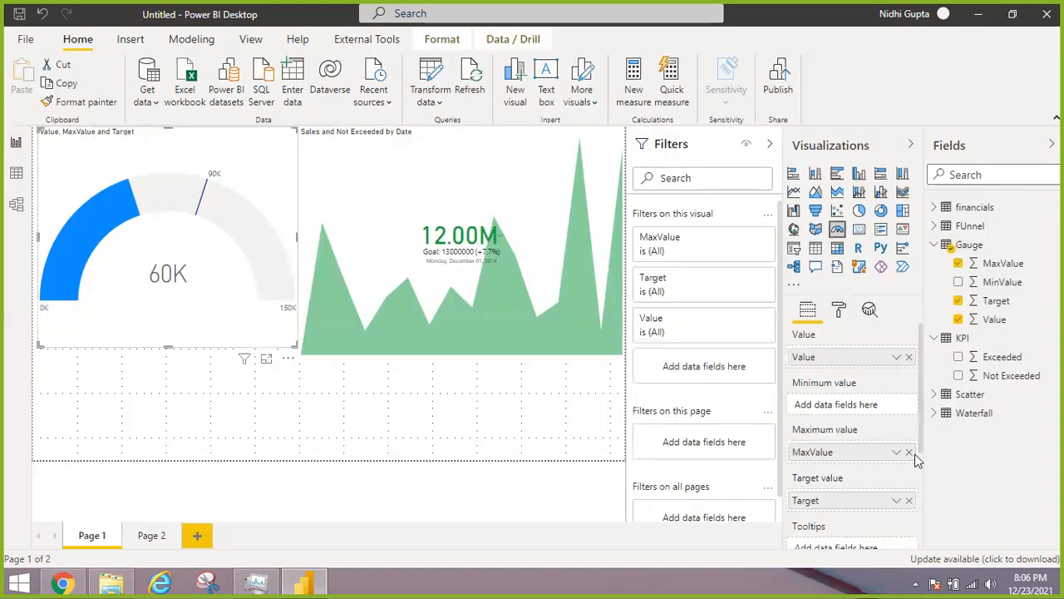
pyautogui.click(909, 452)
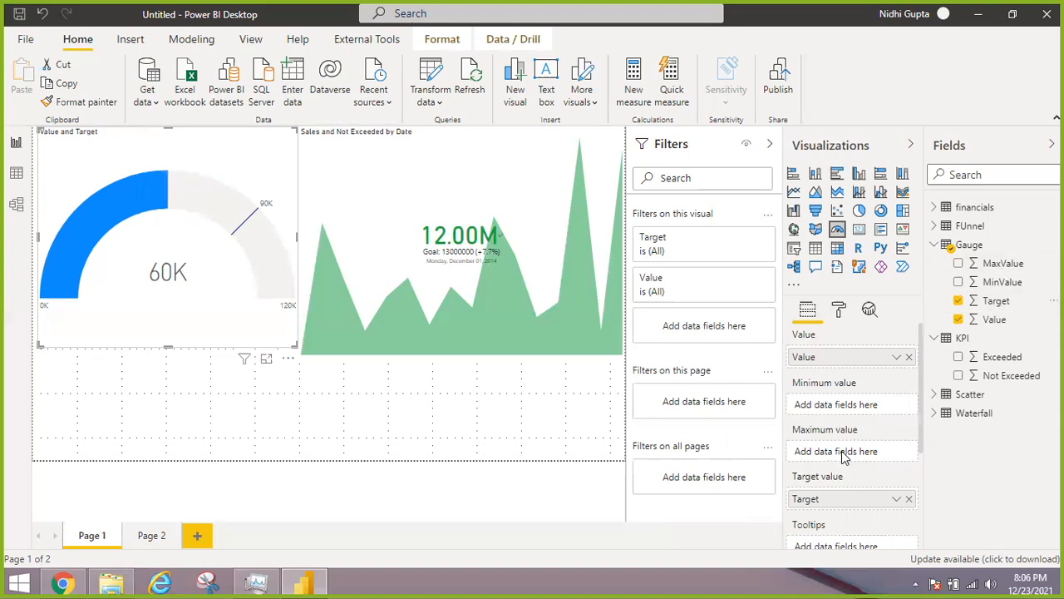
pyautogui.moveTo(843, 456); pyautogui.dragTo(842, 455)
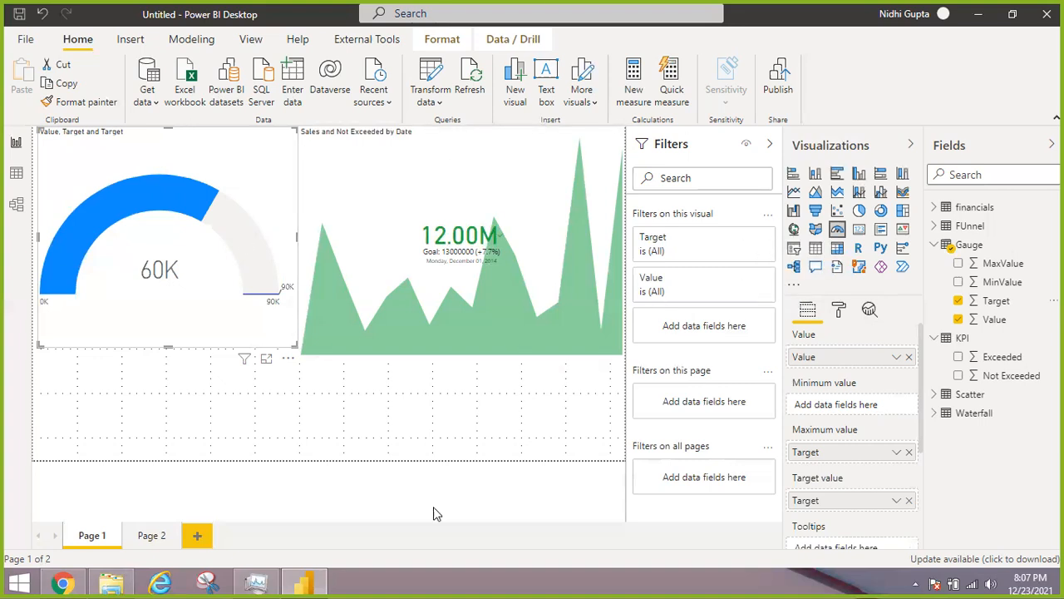
# Open the gallery for getting more visuals
pyautogui.click(794, 289)
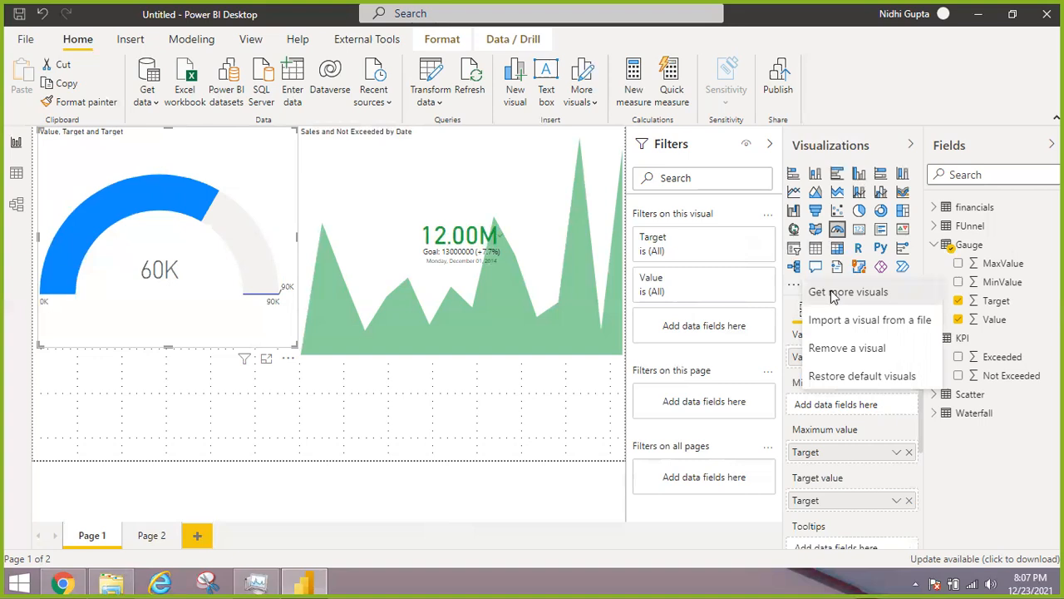
pyautogui.click(832, 298)
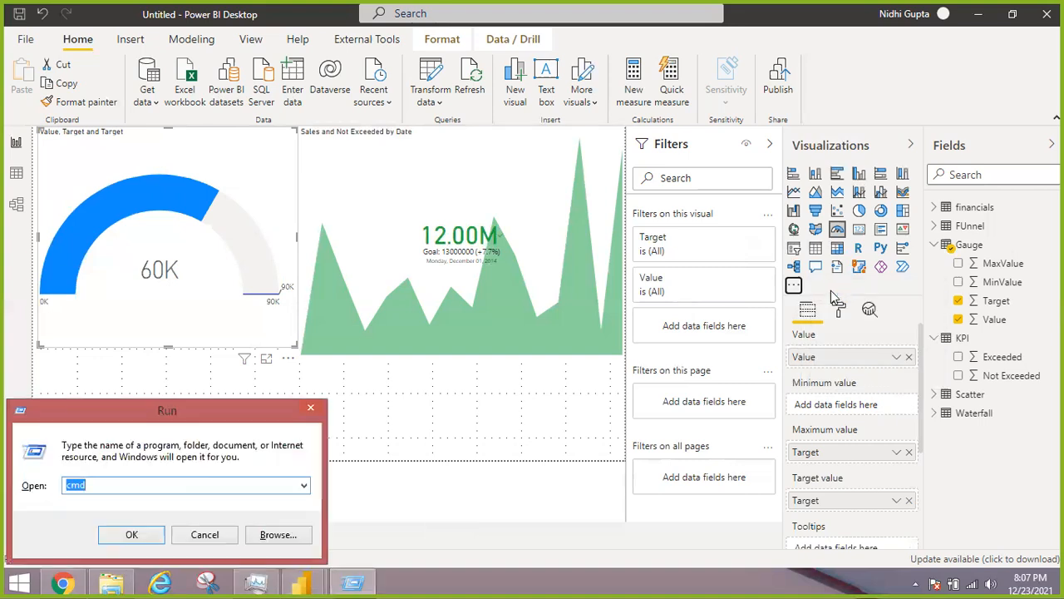
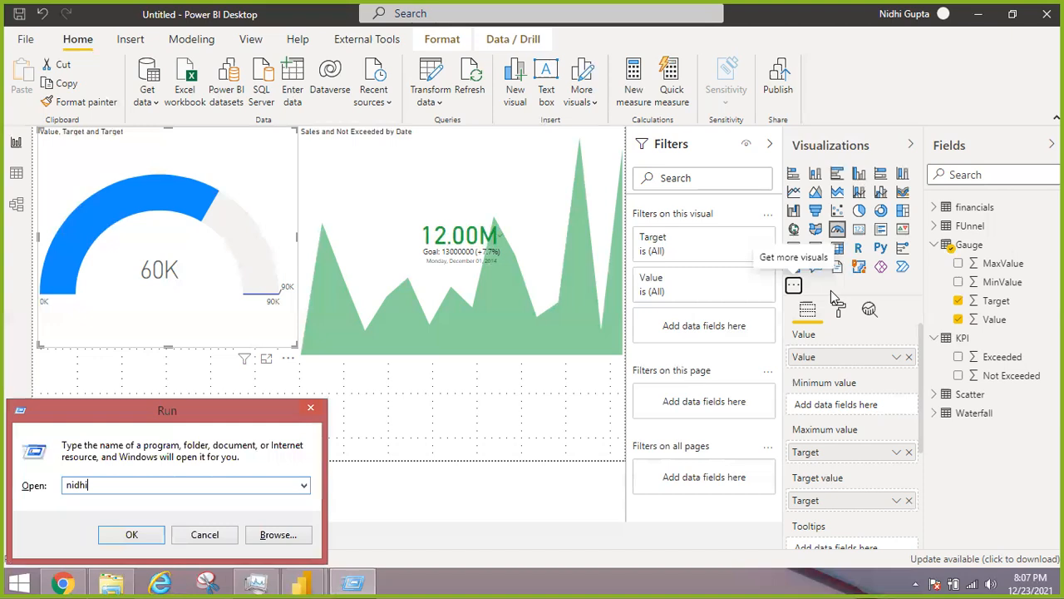
pyautogui.press('BackSpace')
pyautogui.press('BackSpace')
pyautogui.press('BackSpace')
pyautogui.press('BackSpace')
pyautogui.press('BackSpace')
pyautogui.press('BackSpace')
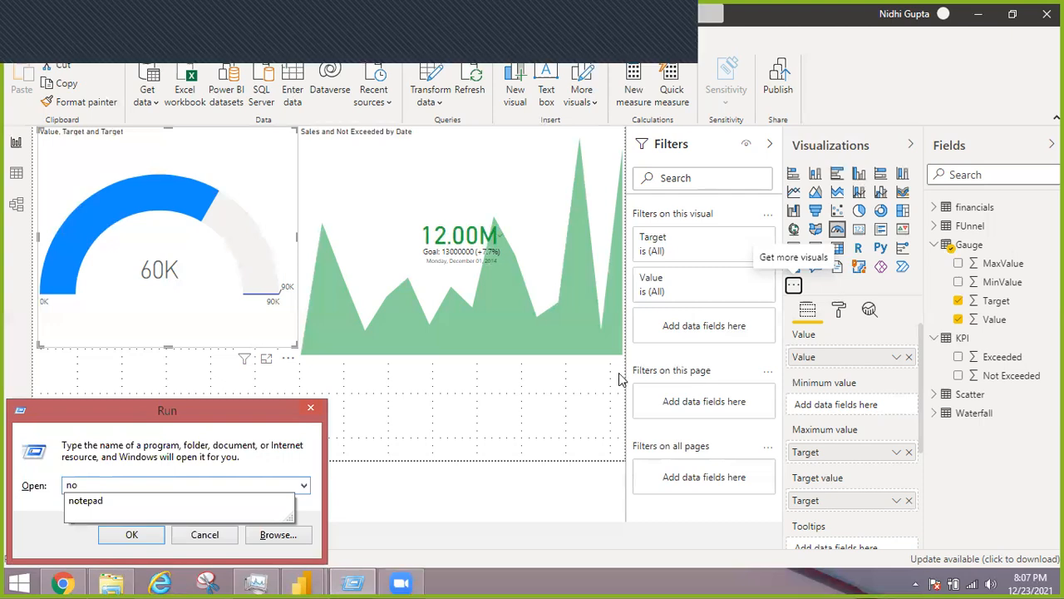
# Filter the Power BI visuals gallery by Gauges and browse the listed visuals
pyautogui.click(439, 560)
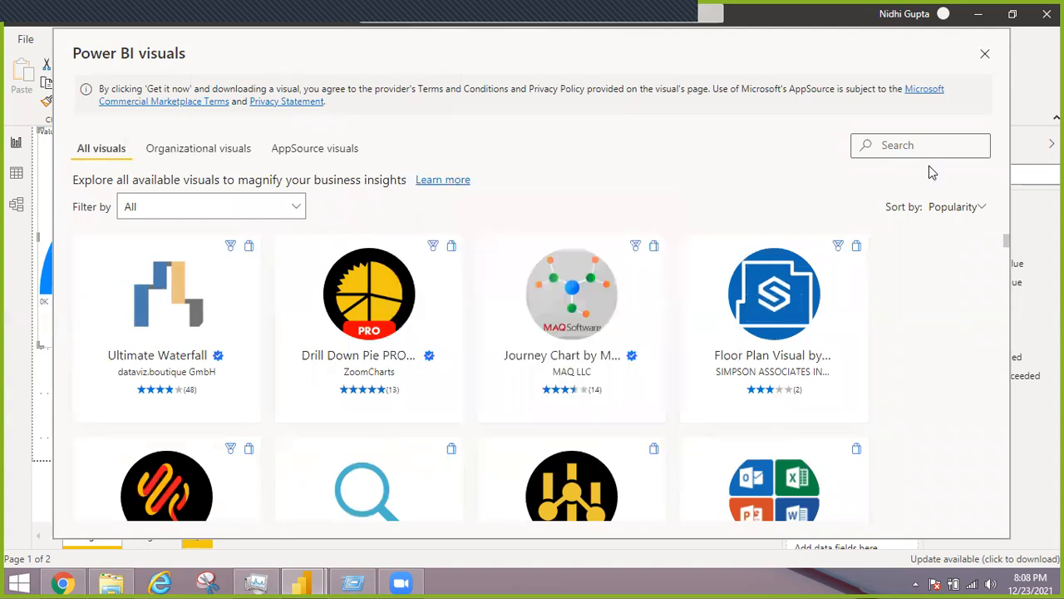
pyautogui.click(911, 144)
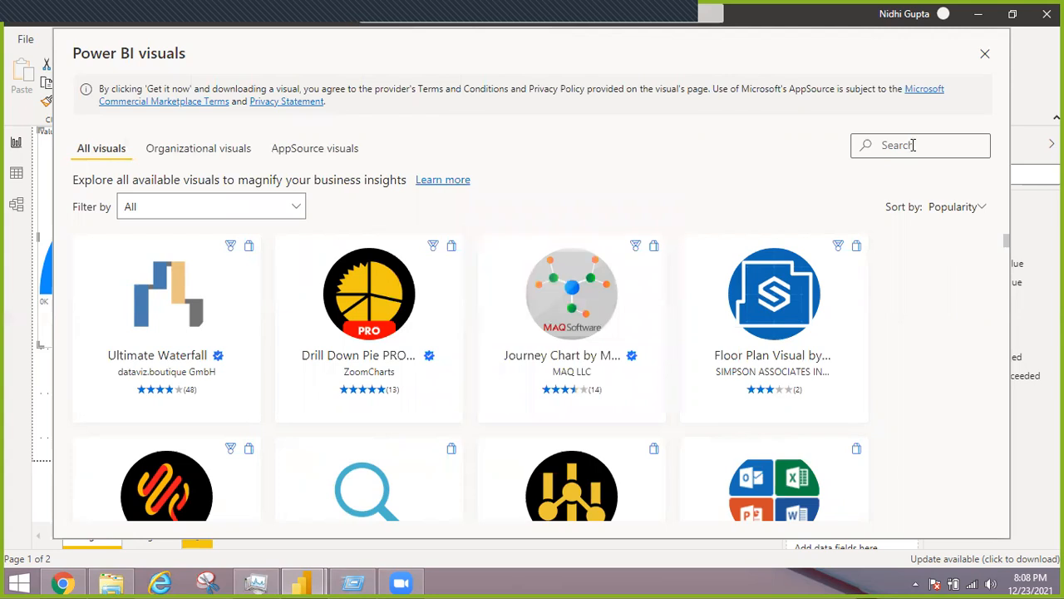
pyautogui.click(264, 221)
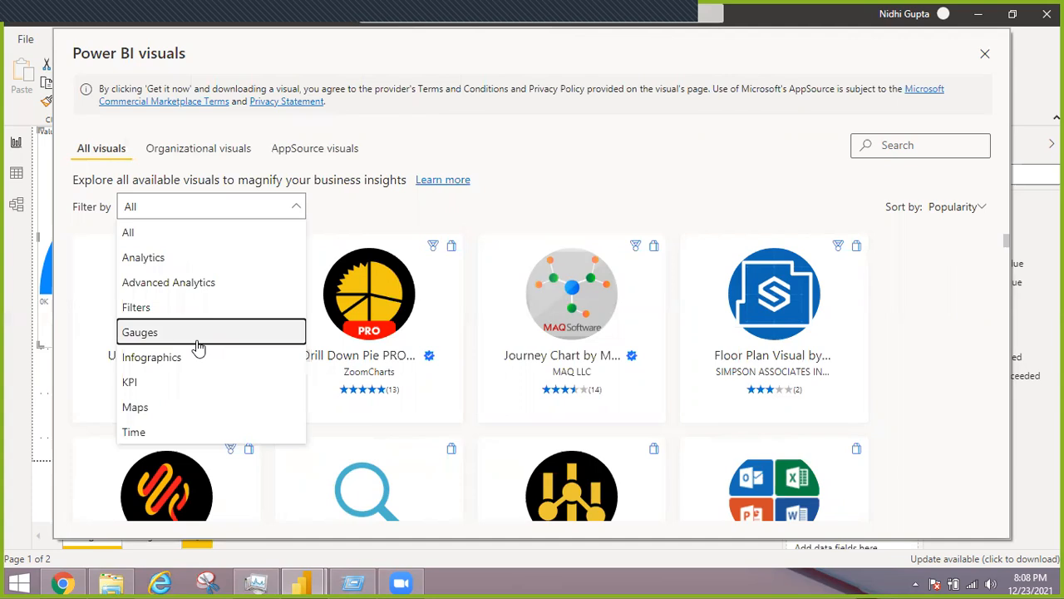
pyautogui.click(197, 332)
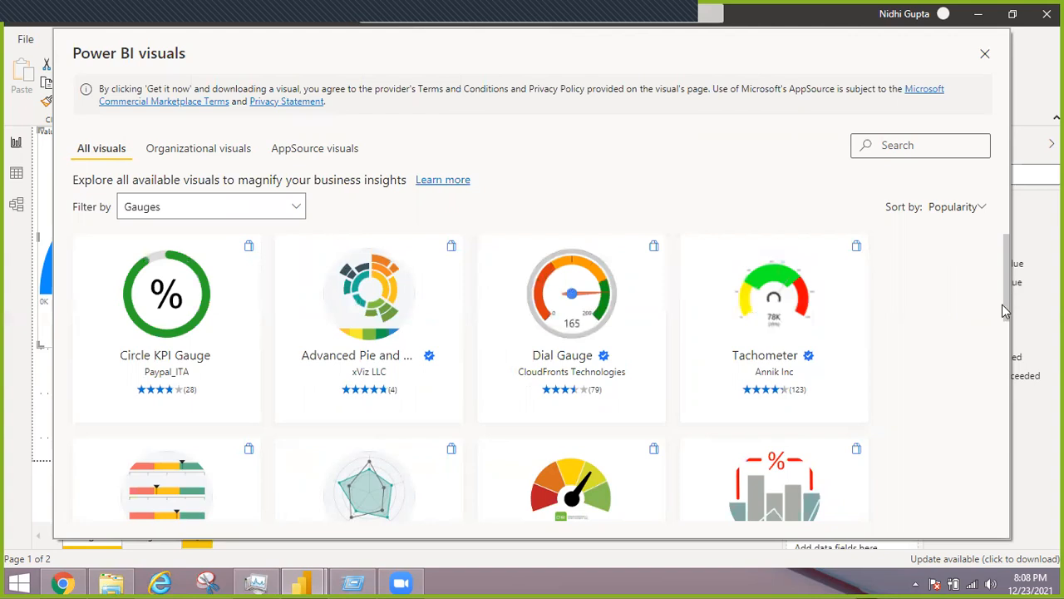
pyautogui.scroll(-1, 1008, 276)
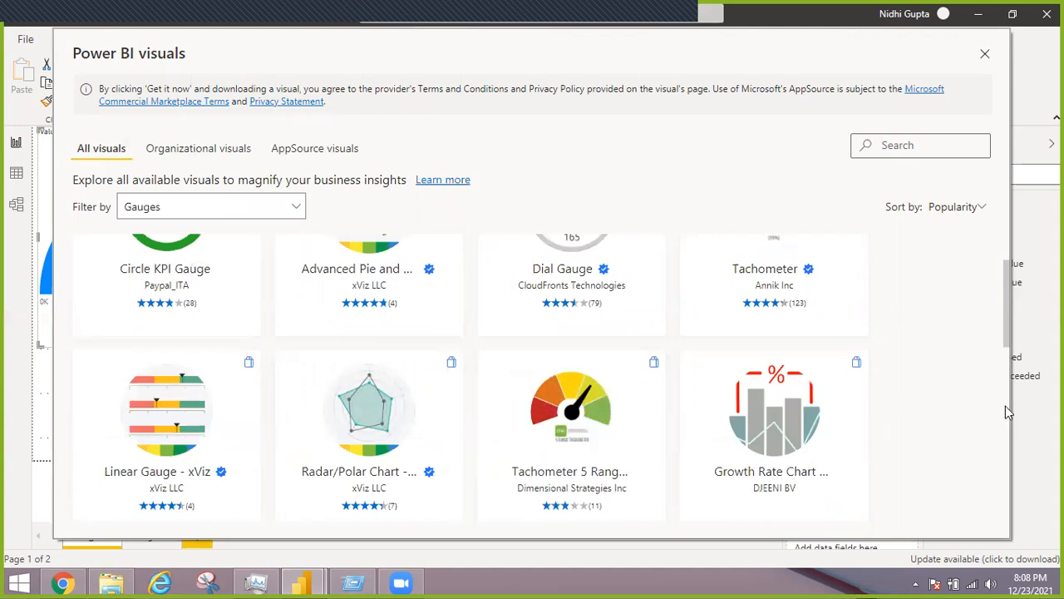
# Examine the visuals listed under the Gauges filter in the gallery, from the first to the last row
pyautogui.scroll(-1, 1002, 426)
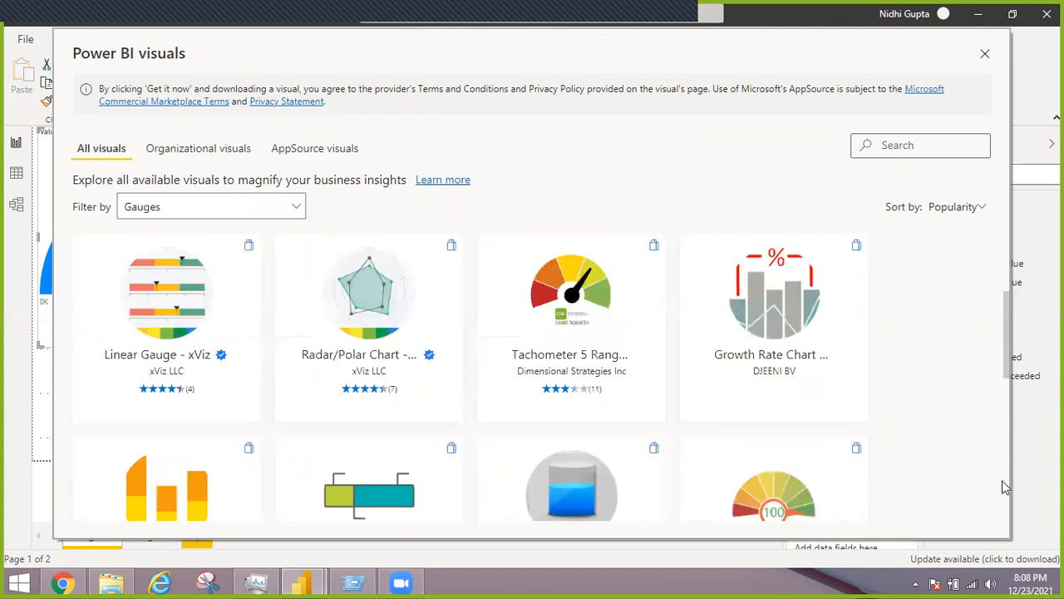
pyautogui.scroll(-4, 1002, 494)
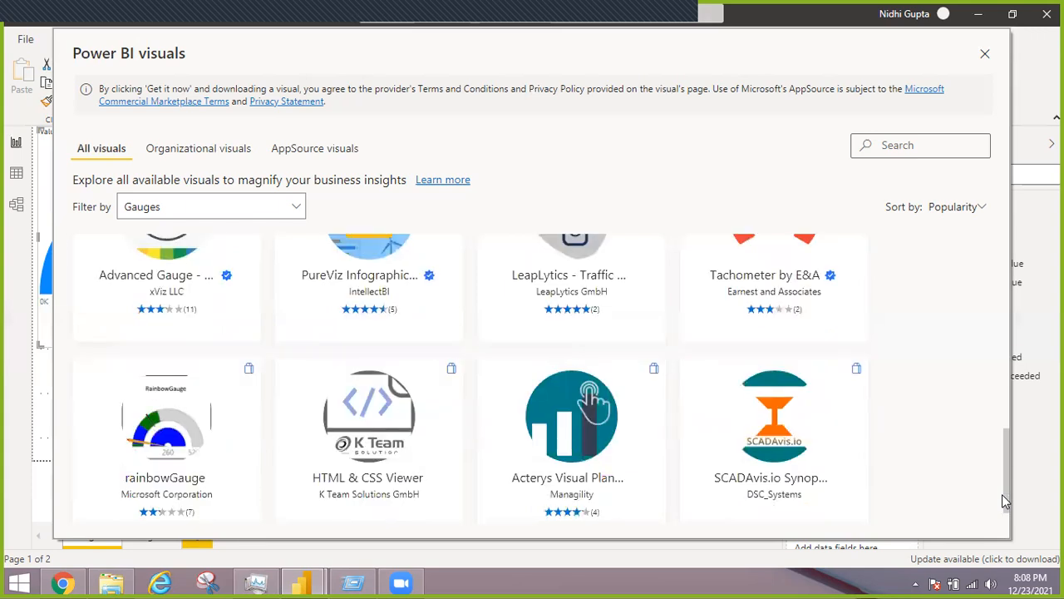
pyautogui.moveTo(1004, 462); pyautogui.dragTo(1001, 433)
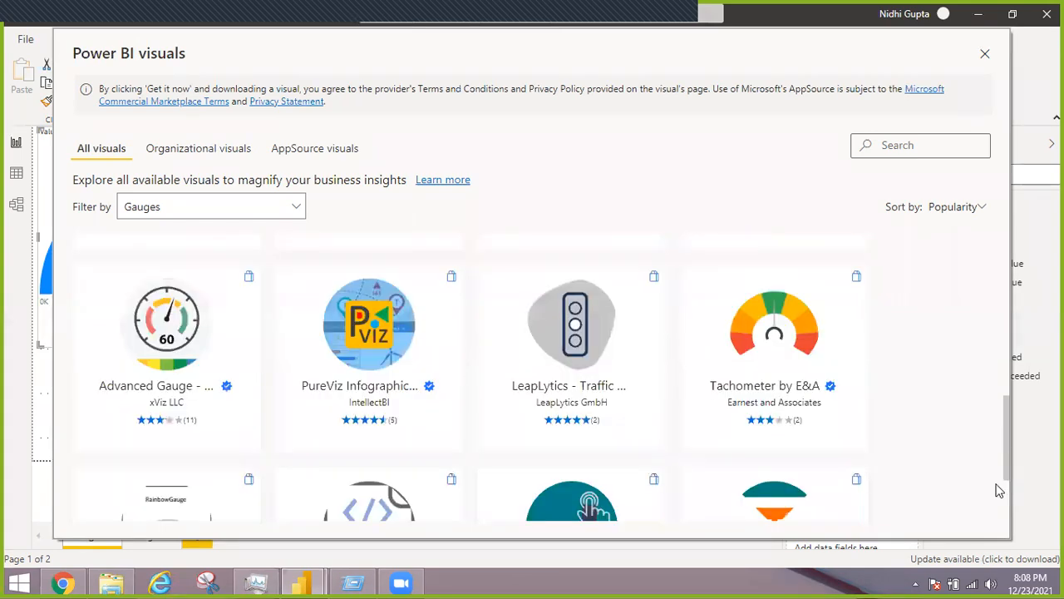
pyautogui.scroll(-2, 995, 528)
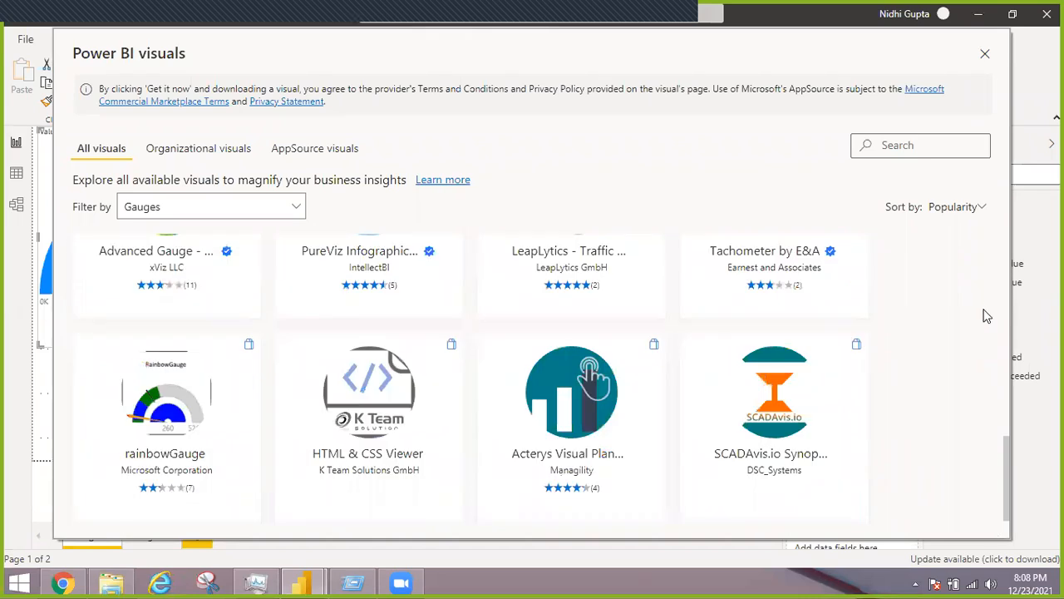
pyautogui.scroll(5, 984, 284)
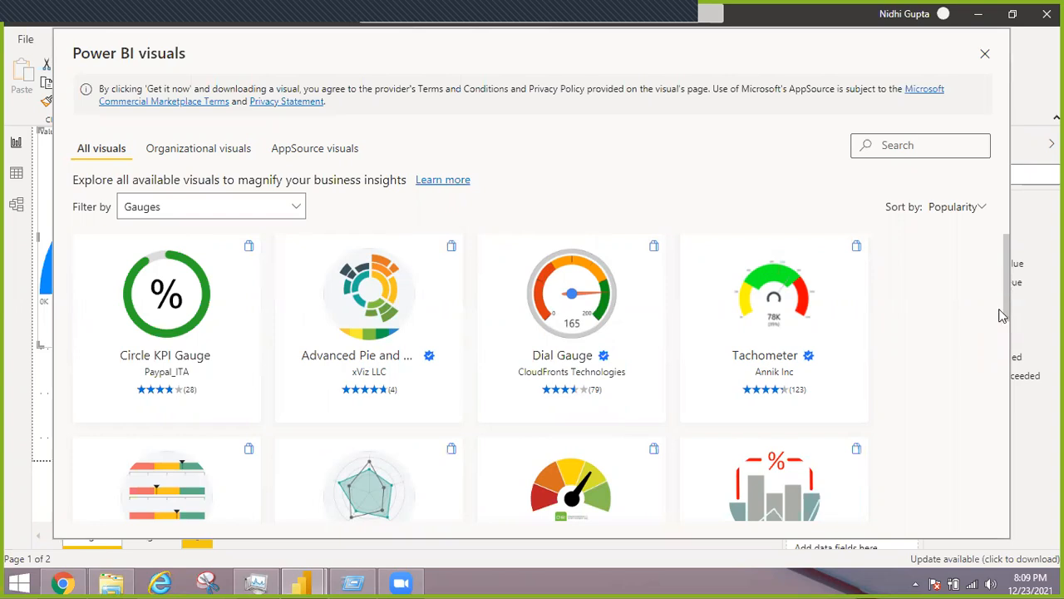
pyautogui.scroll(-2, 990, 369)
pyautogui.scroll(-2, 986, 404)
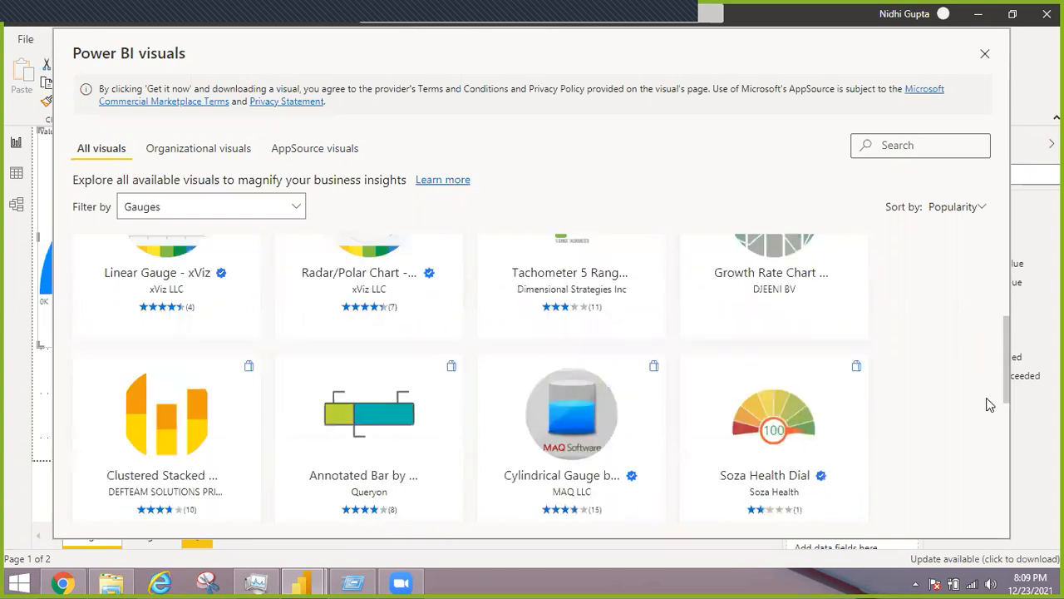
pyautogui.scroll(-2, 990, 399)
pyautogui.scroll(4, 1011, 256)
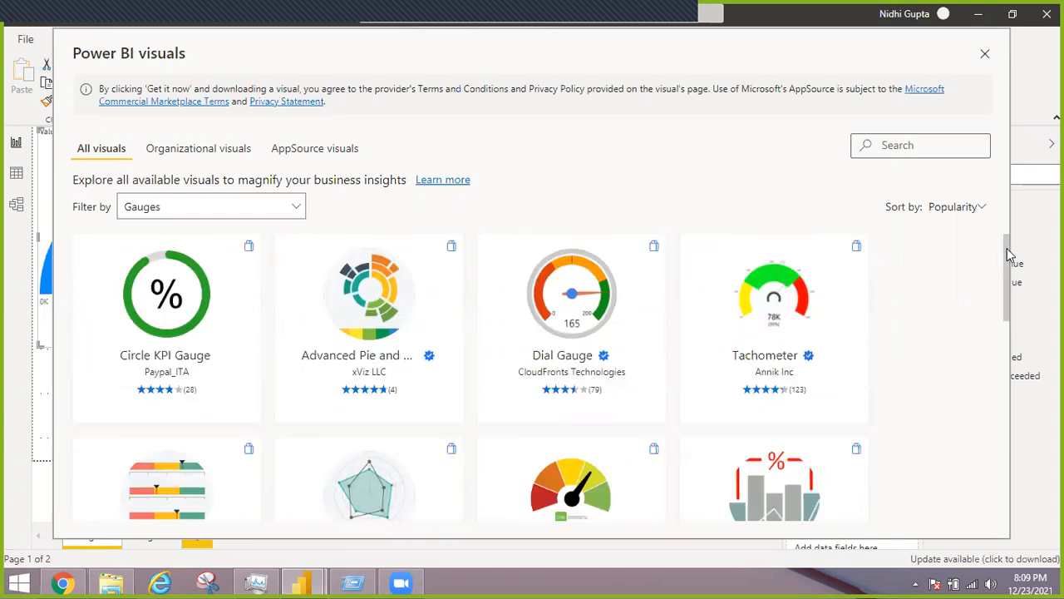
# Import the Tachometer visual by Annik Inc from the gallery into the report
pyautogui.click(854, 341)
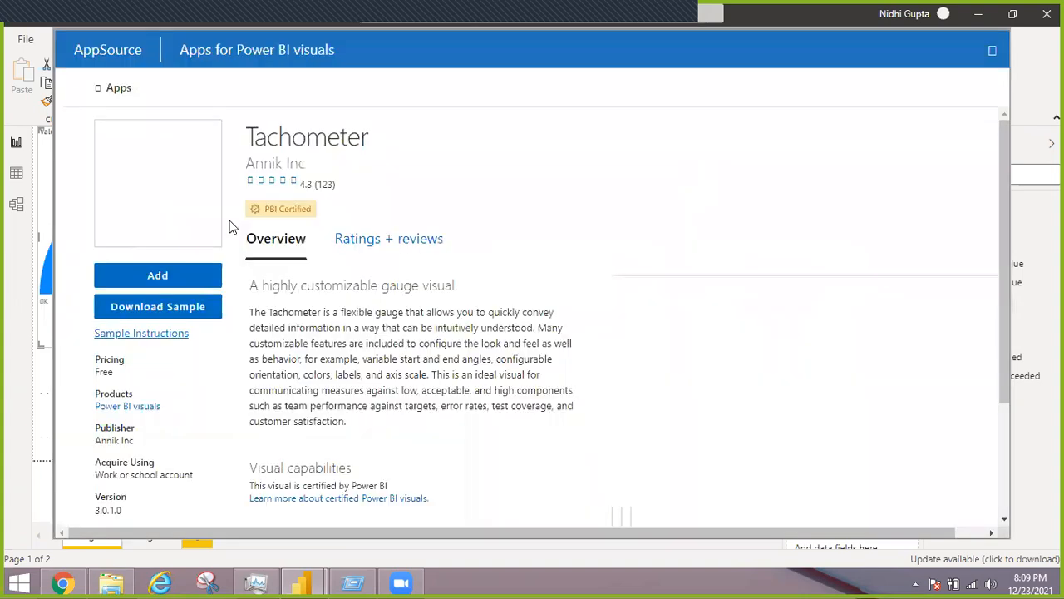
pyautogui.click(204, 276)
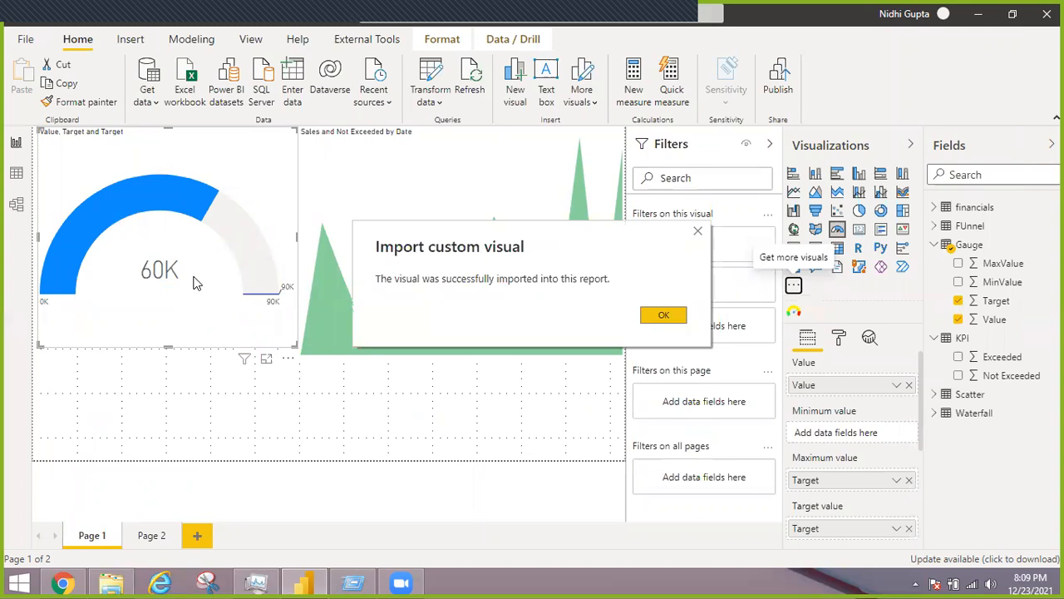
pyautogui.click(663, 315)
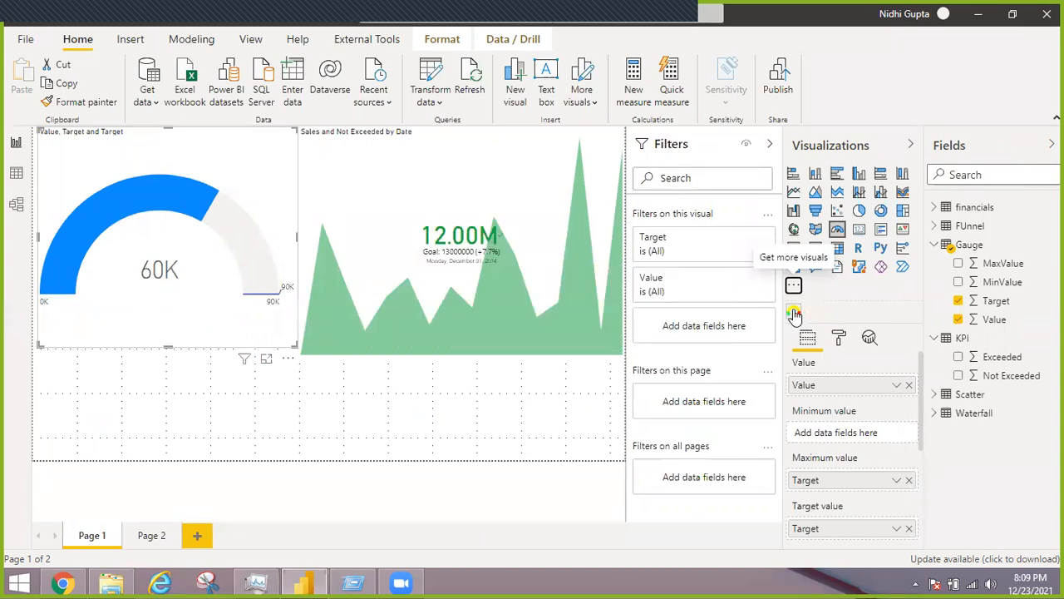
# Insert a Tachometer visual on Page 2 and enlarge it to nearly the full page height and half the page width
pyautogui.click(150, 536)
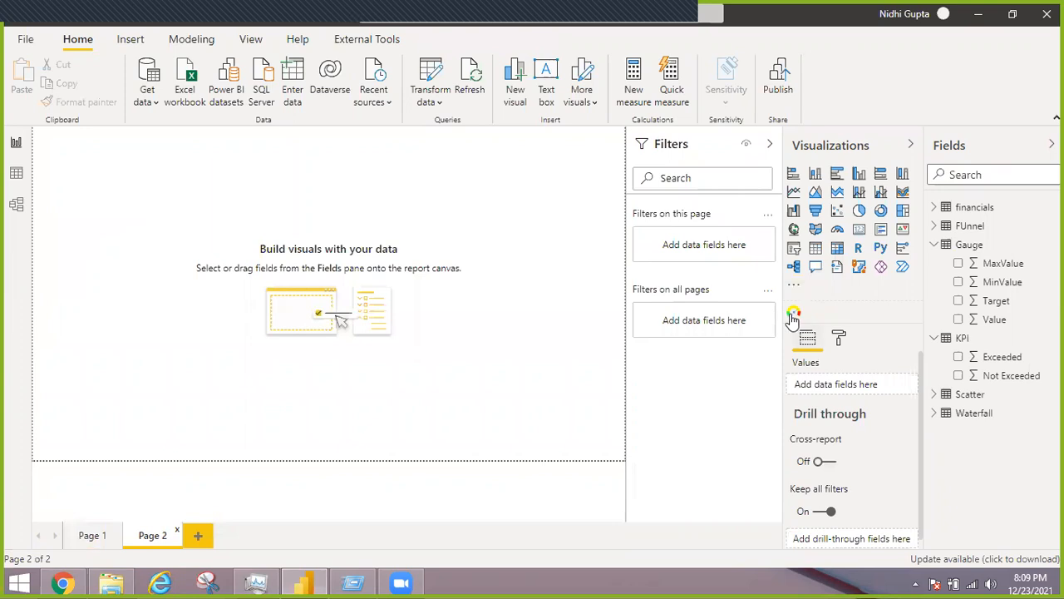
pyautogui.click(793, 314)
pyautogui.moveTo(162, 255); pyautogui.dragTo(348, 447)
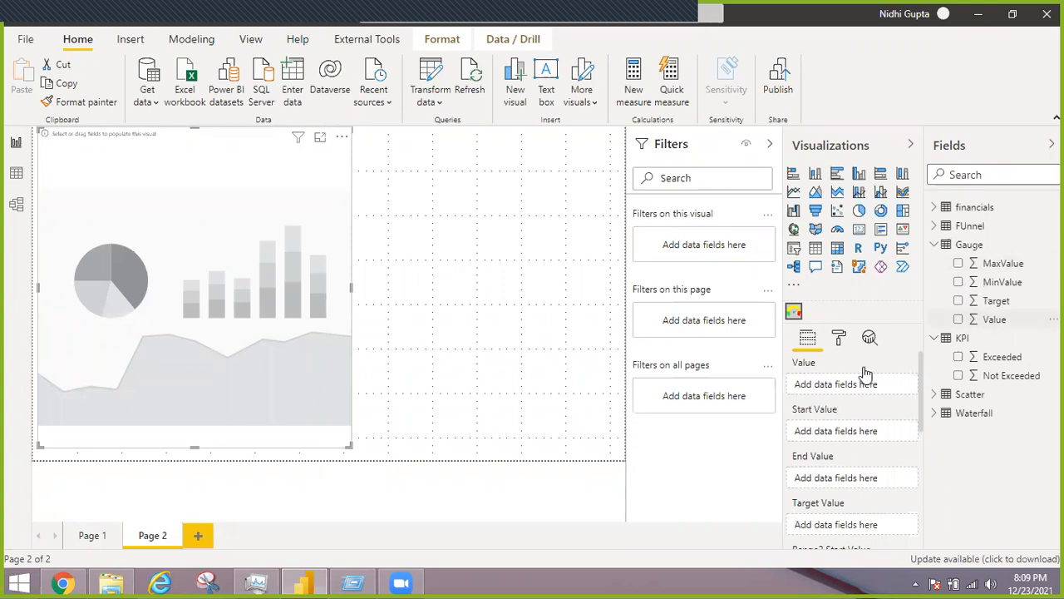
# Assign the Gauge table's Value, MinValue, MaxValue and Target fields as the Tachometer's value, start value, end value and target value
pyautogui.moveTo(833, 391); pyautogui.dragTo(834, 391)
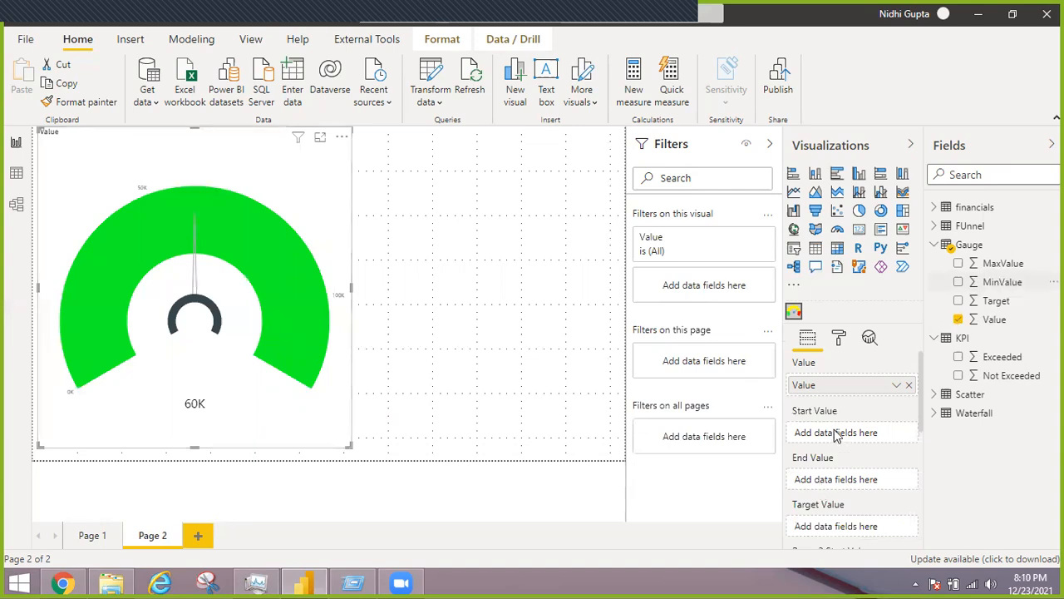
pyautogui.moveTo(1004, 266); pyautogui.dragTo(845, 488)
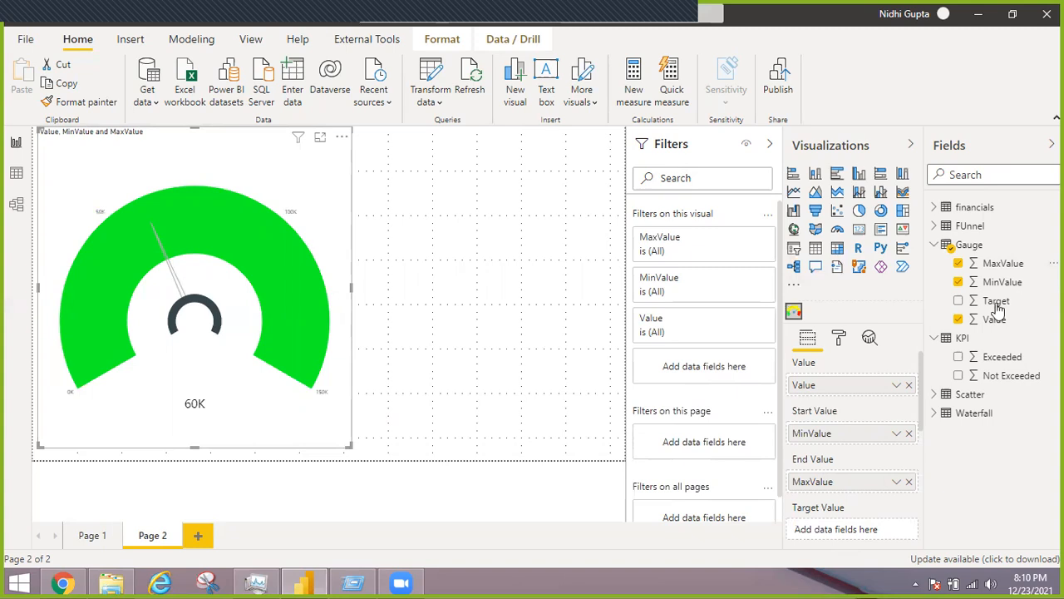
pyautogui.moveTo(867, 513); pyautogui.dragTo(850, 529)
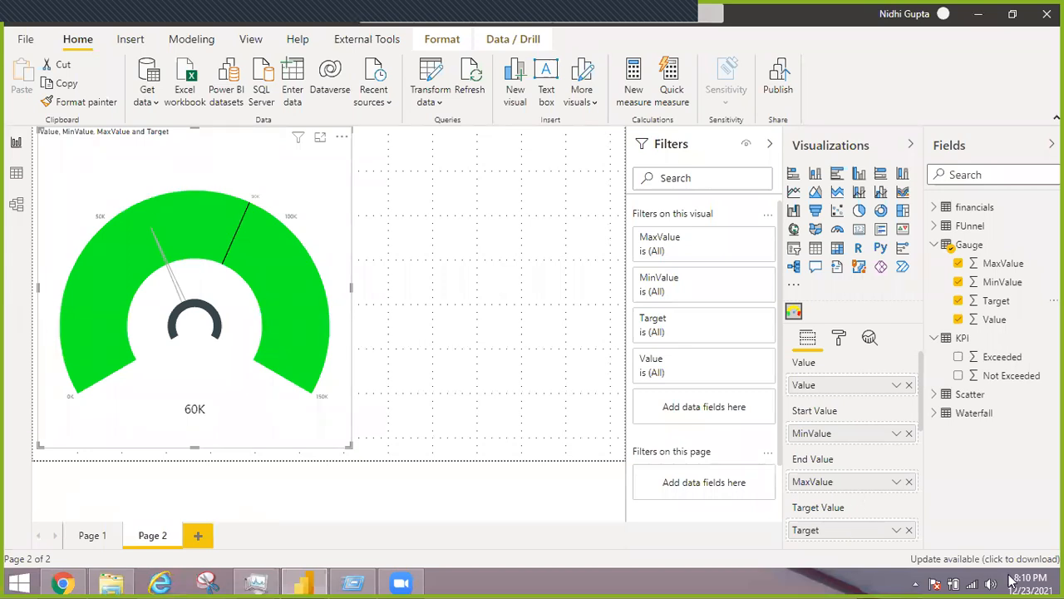
pyautogui.click(491, 487)
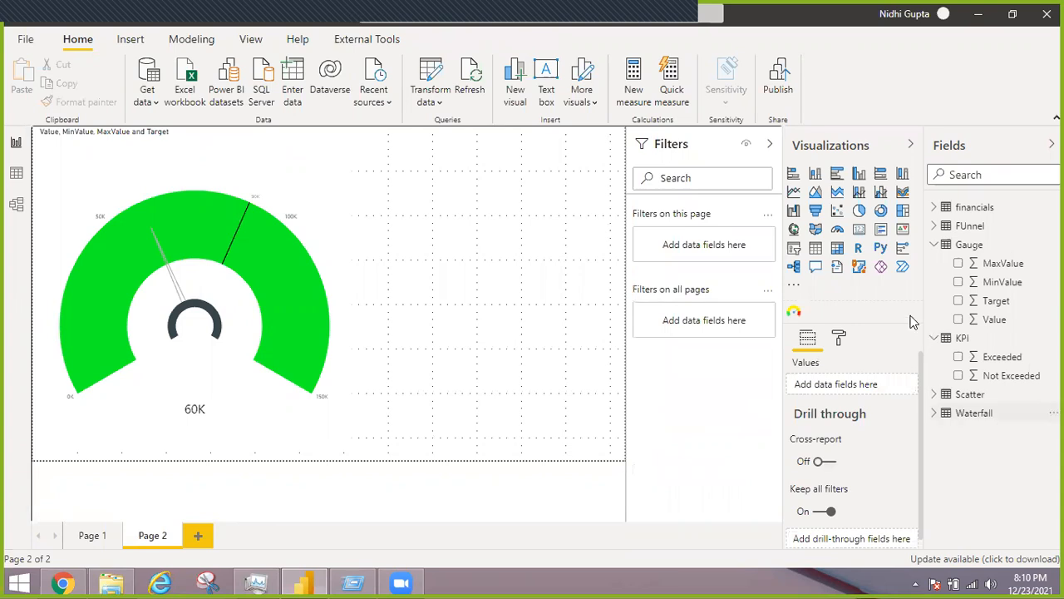
# Reopen the gallery for getting more visuals, filter it by Gauges and browse down to the LeapLytics traffic light visual
pyautogui.click(794, 284)
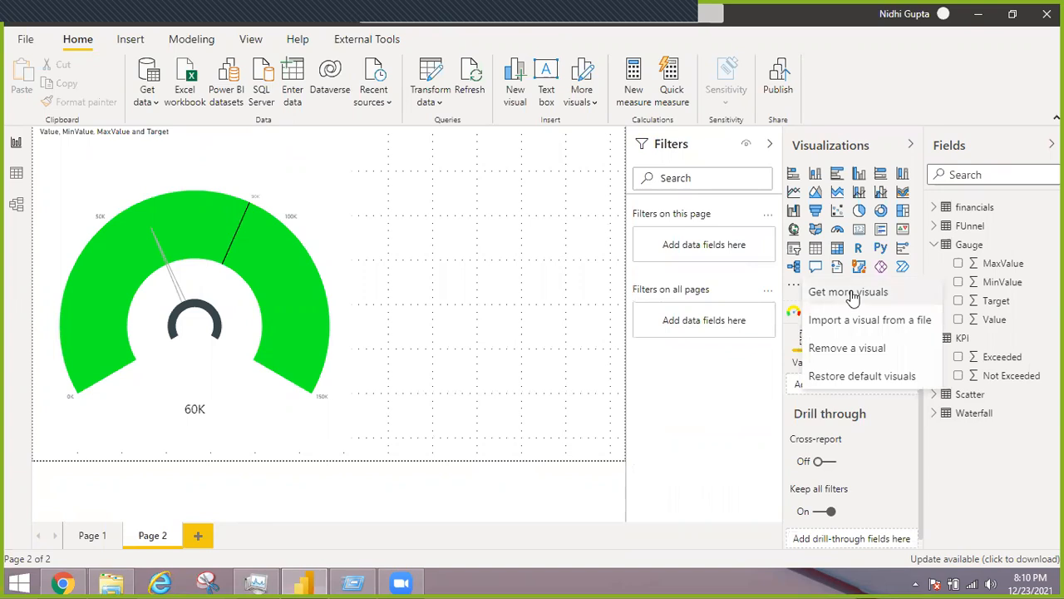
pyautogui.click(854, 293)
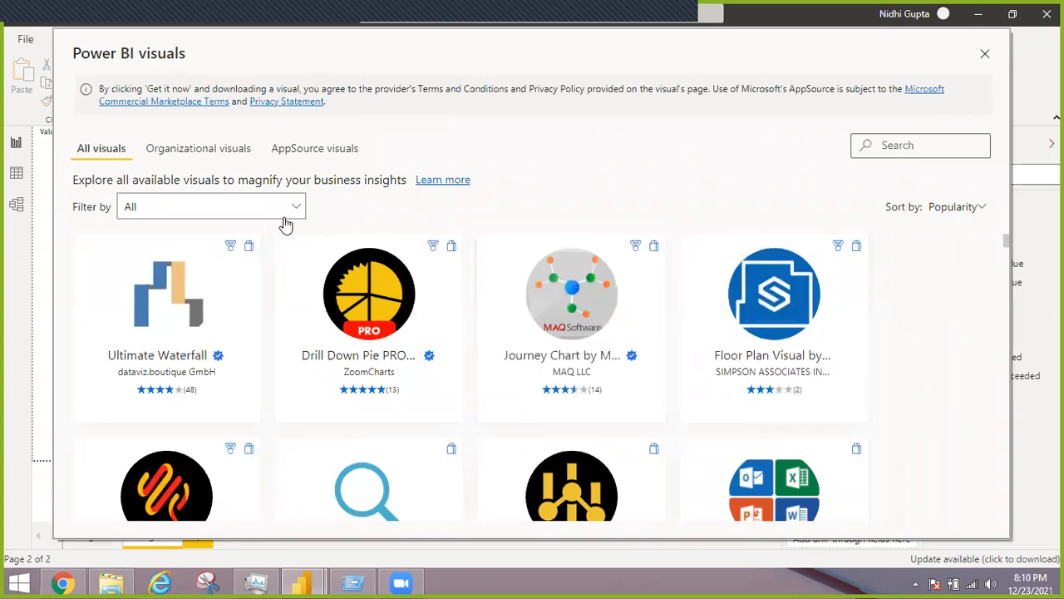
pyautogui.moveTo(284, 219); pyautogui.dragTo(254, 213)
pyautogui.click(254, 213)
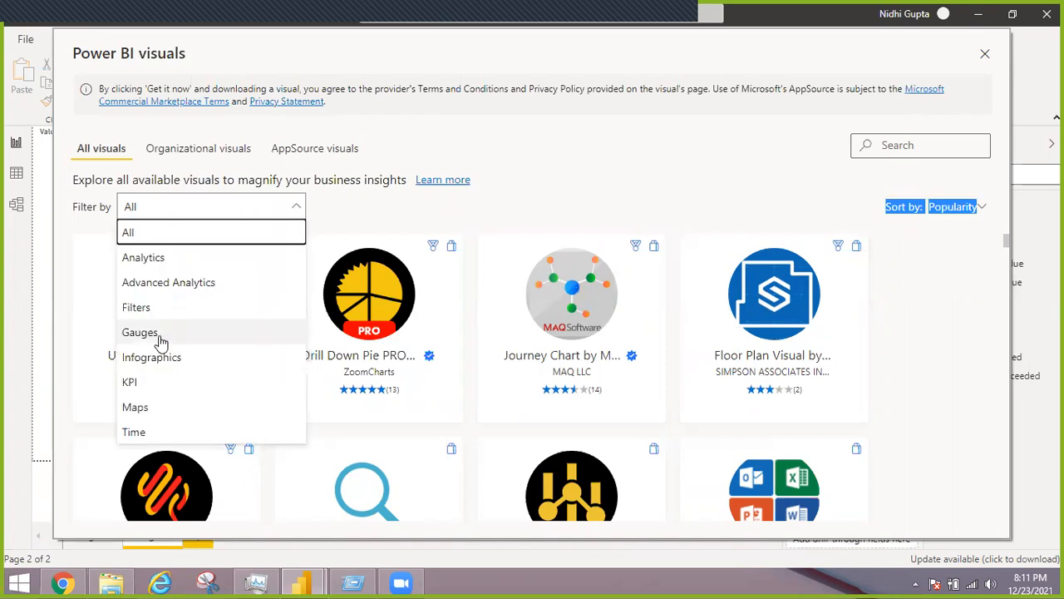
pyautogui.click(175, 334)
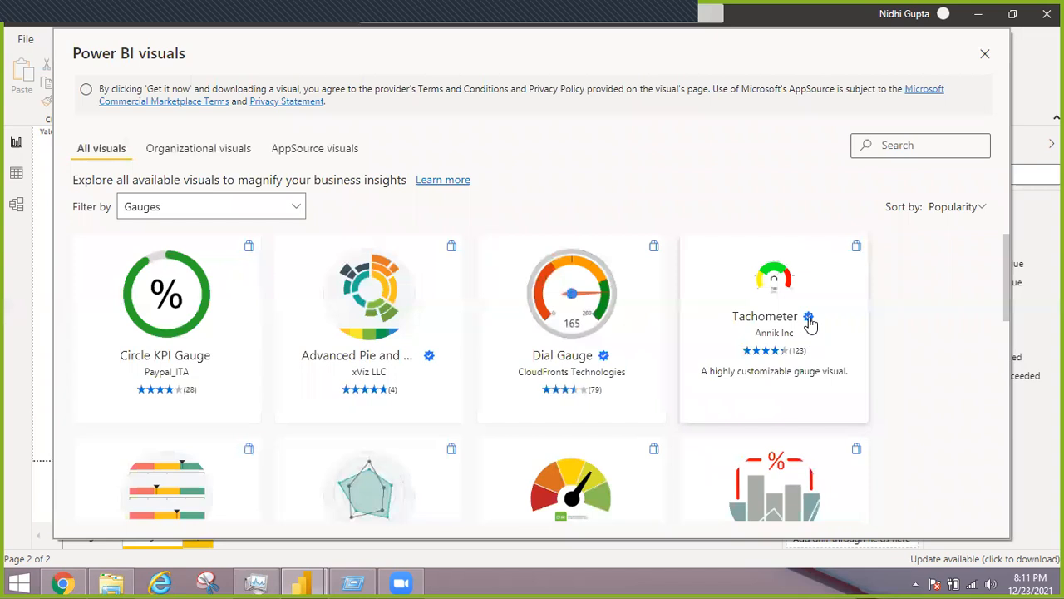
pyautogui.moveTo(809, 325)
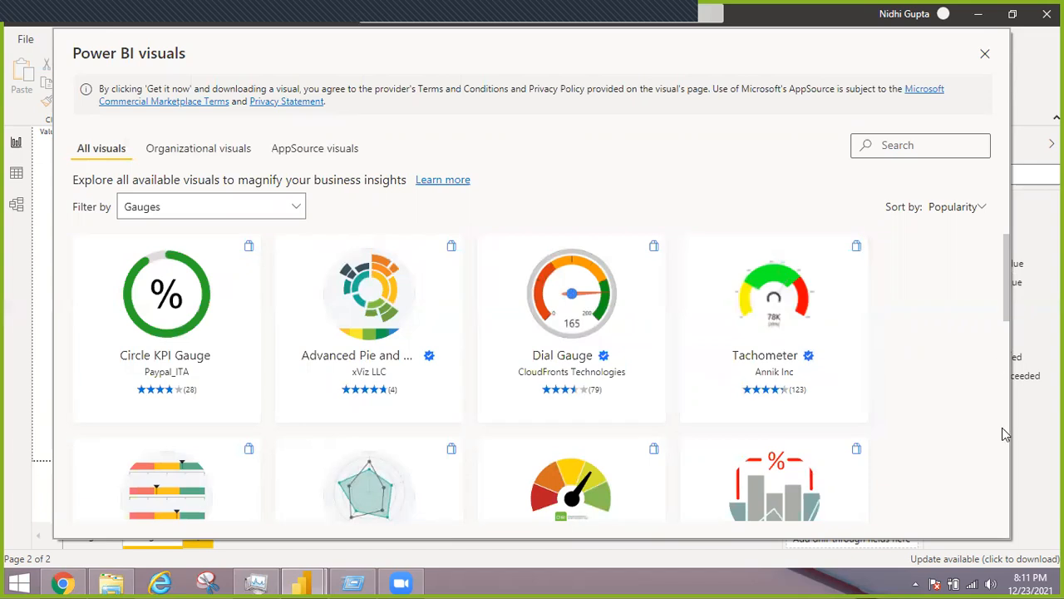
pyautogui.scroll(-5, 1003, 433)
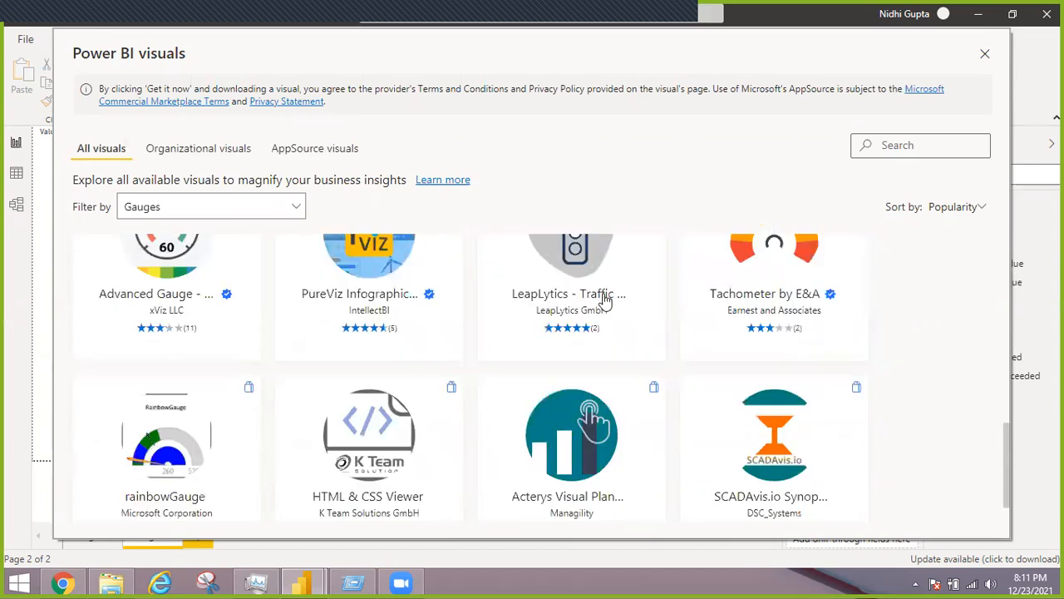
pyautogui.moveTo(600, 300)
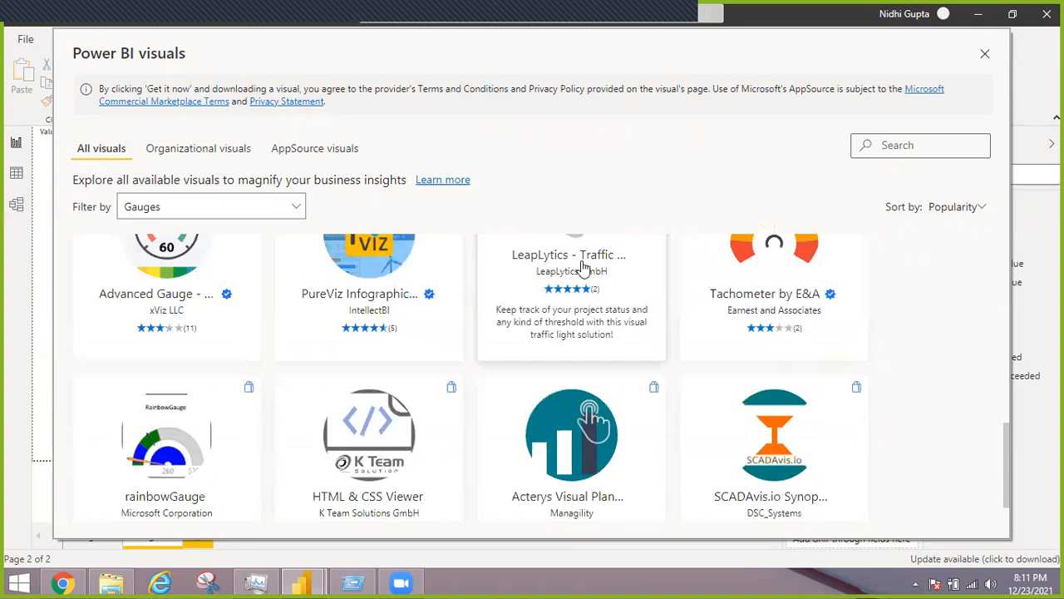
# View the LeapLytics - Traffic Light visual's description and preview images, then close the gallery without adding it
pyautogui.click(582, 263)
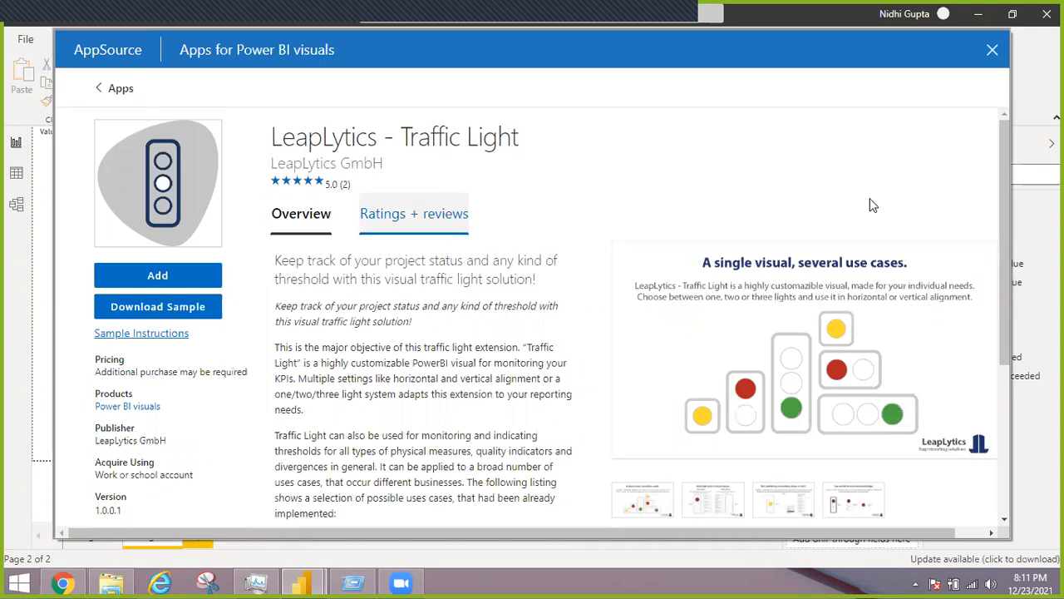
pyautogui.scroll(-5, 998, 390)
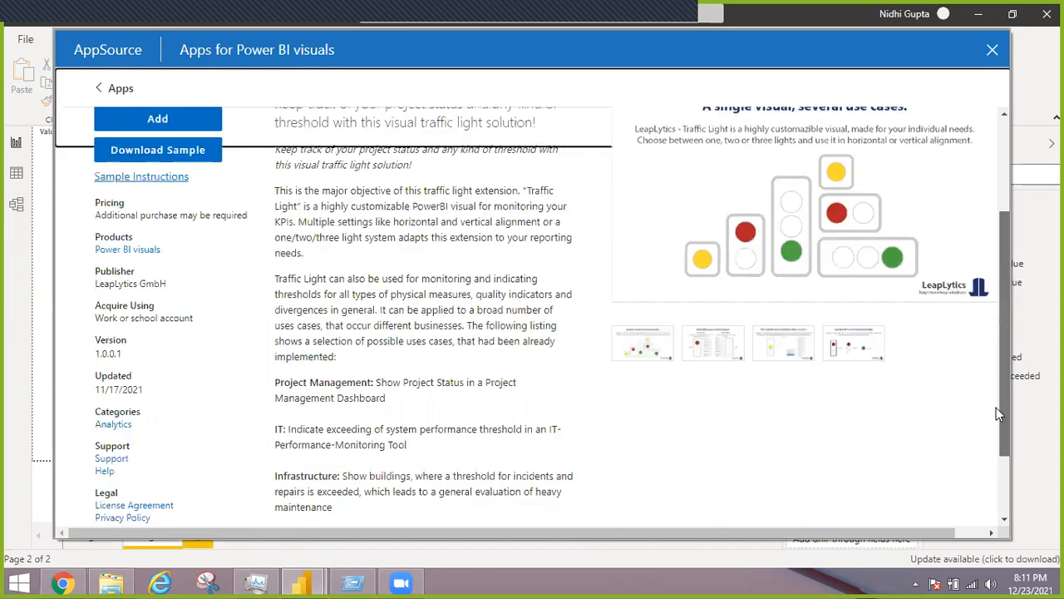
pyautogui.scroll(-1, 707, 305)
pyautogui.click(707, 306)
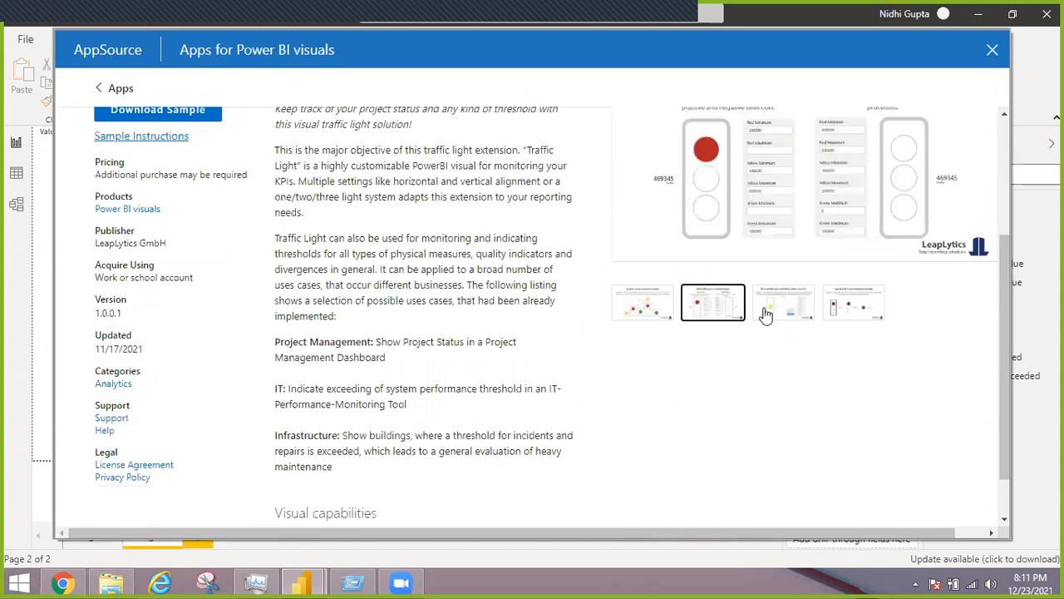
pyautogui.click(766, 313)
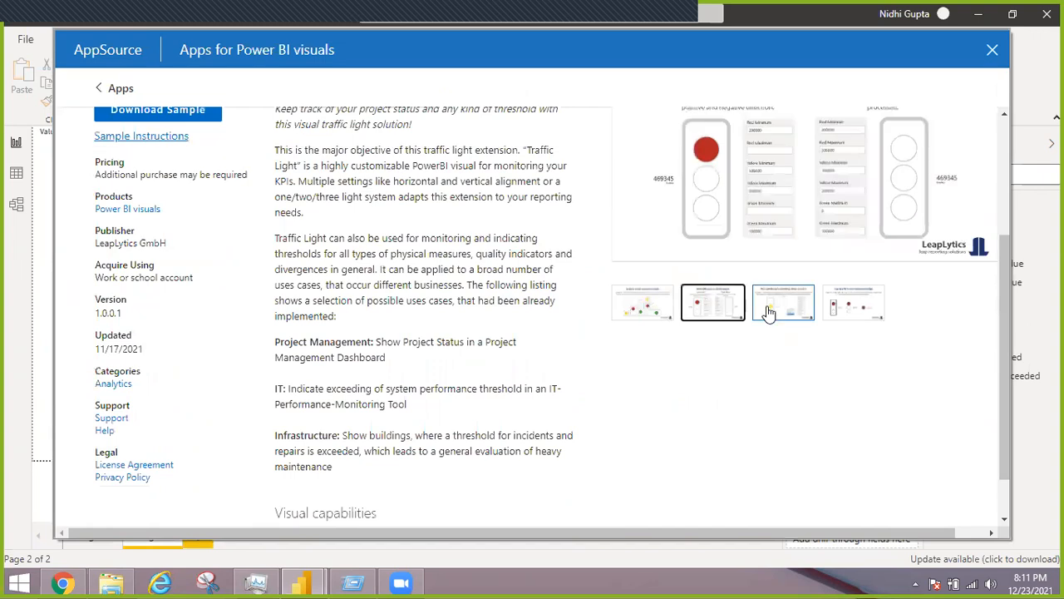
pyautogui.click(853, 304)
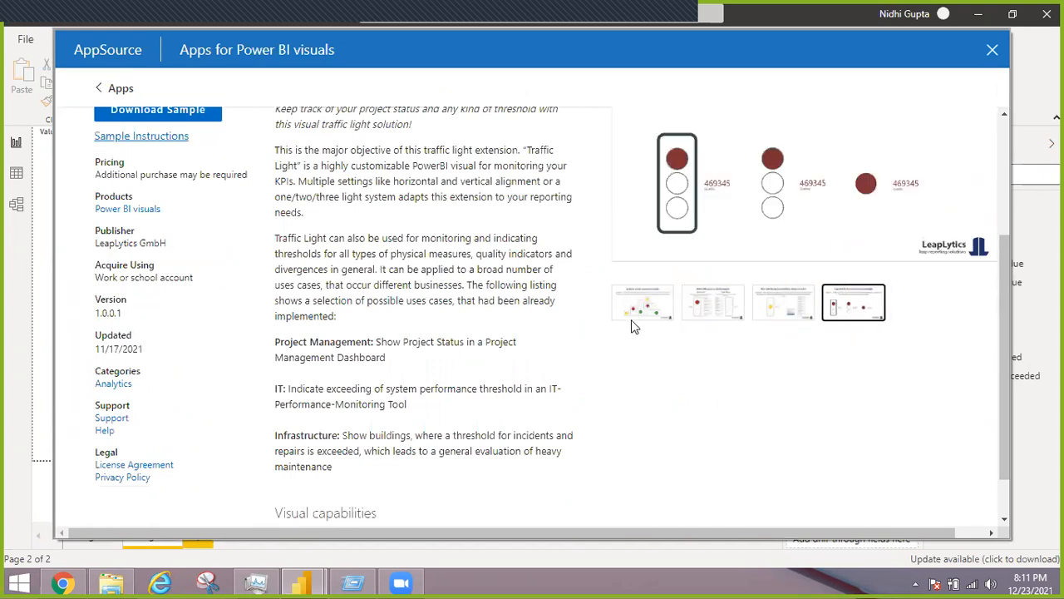
pyautogui.click(992, 54)
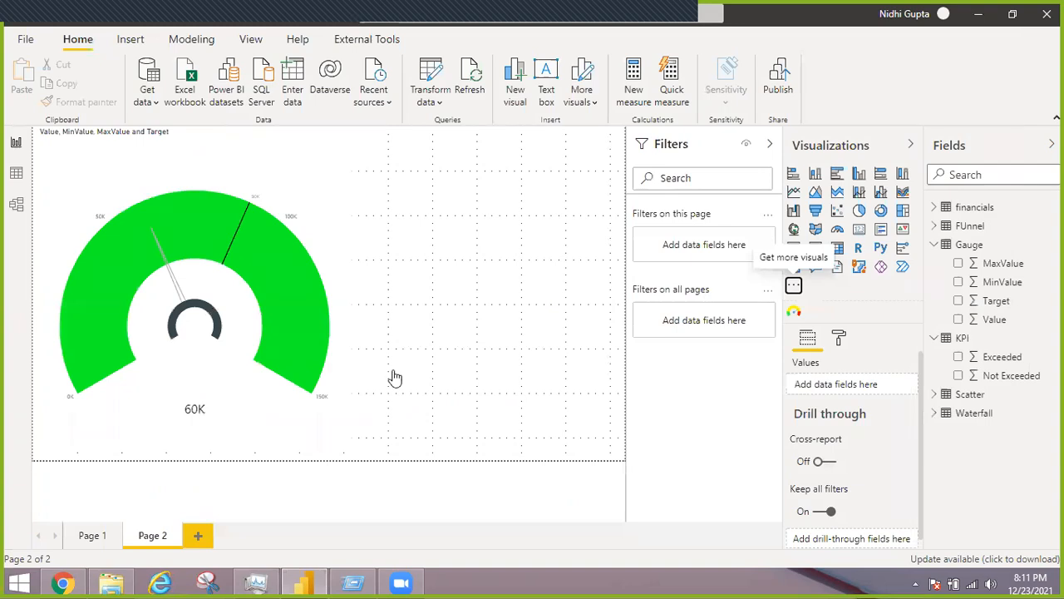
# Add a third page to the report and open the gallery for getting more visuals
pyautogui.click(197, 537)
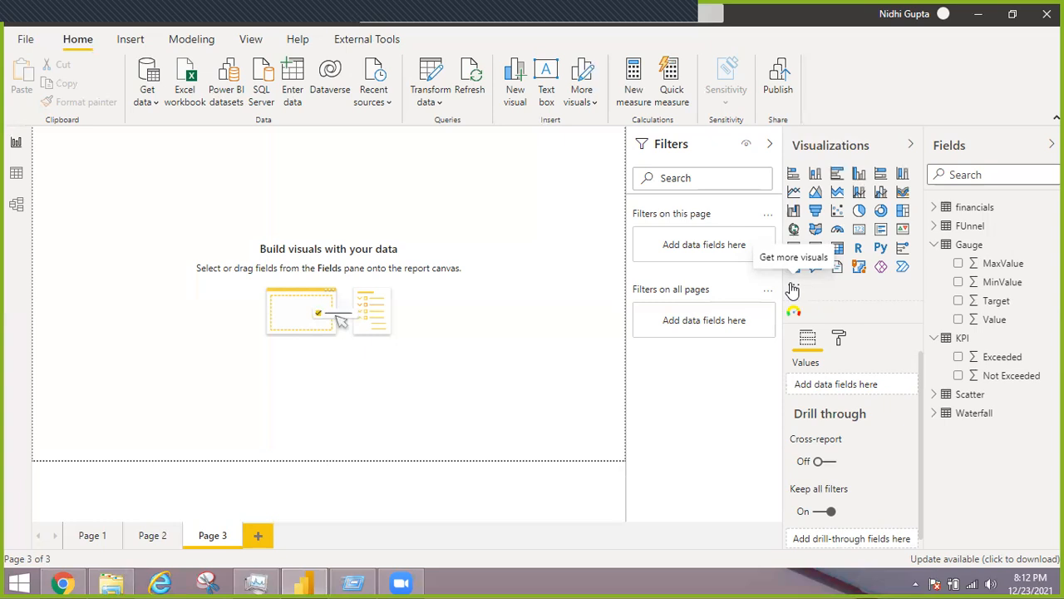
pyautogui.click(793, 286)
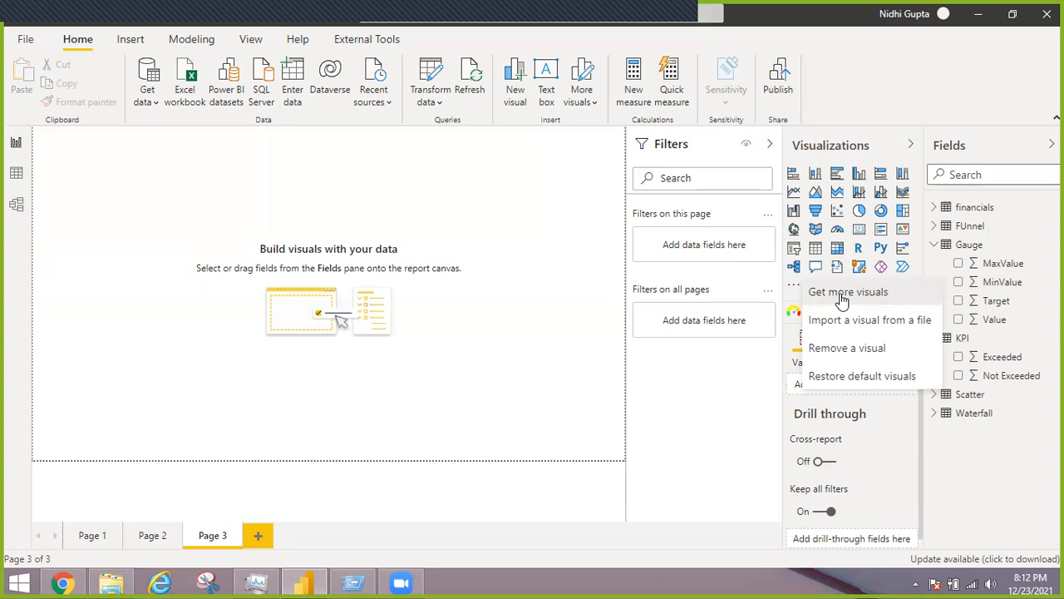
pyautogui.click(842, 296)
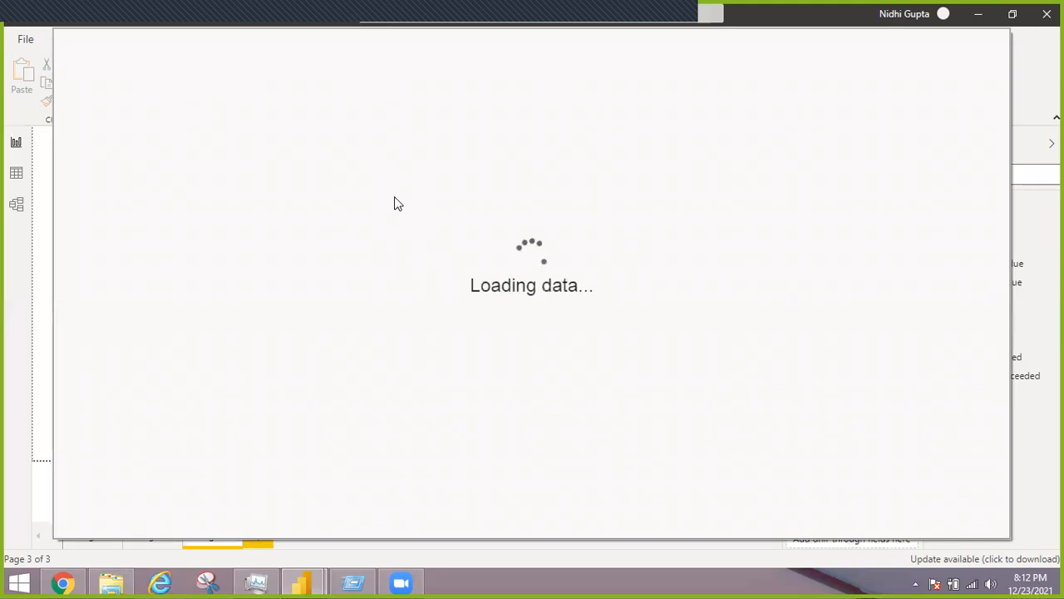
# Search the visuals gallery for "animated" and import the Animated Bar Chart Race visual by Wishyoulization into the report
pyautogui.click(957, 138)
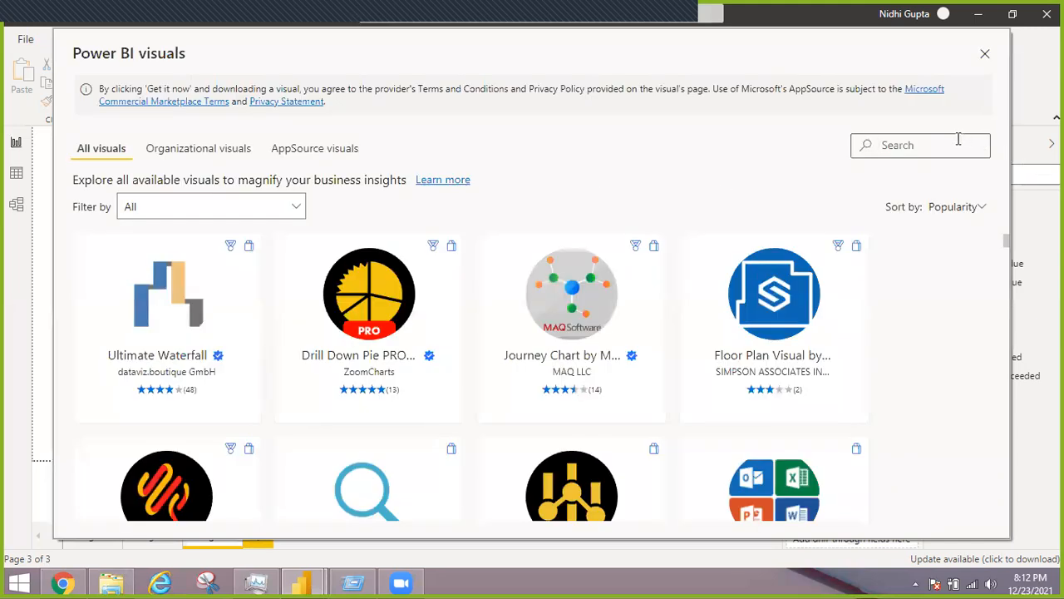
pyautogui.write('animated')
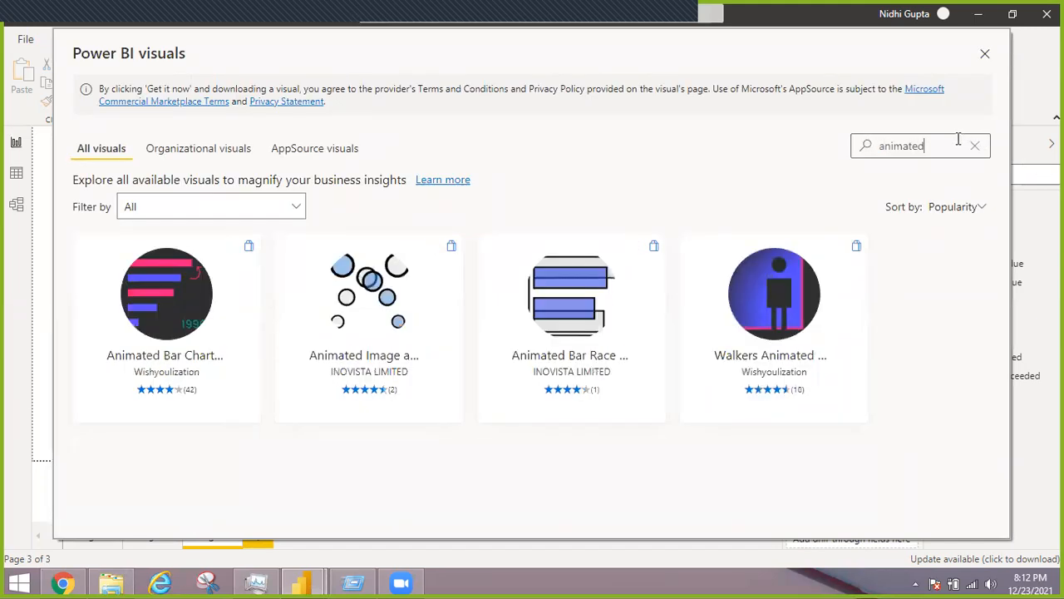
pyautogui.click(198, 348)
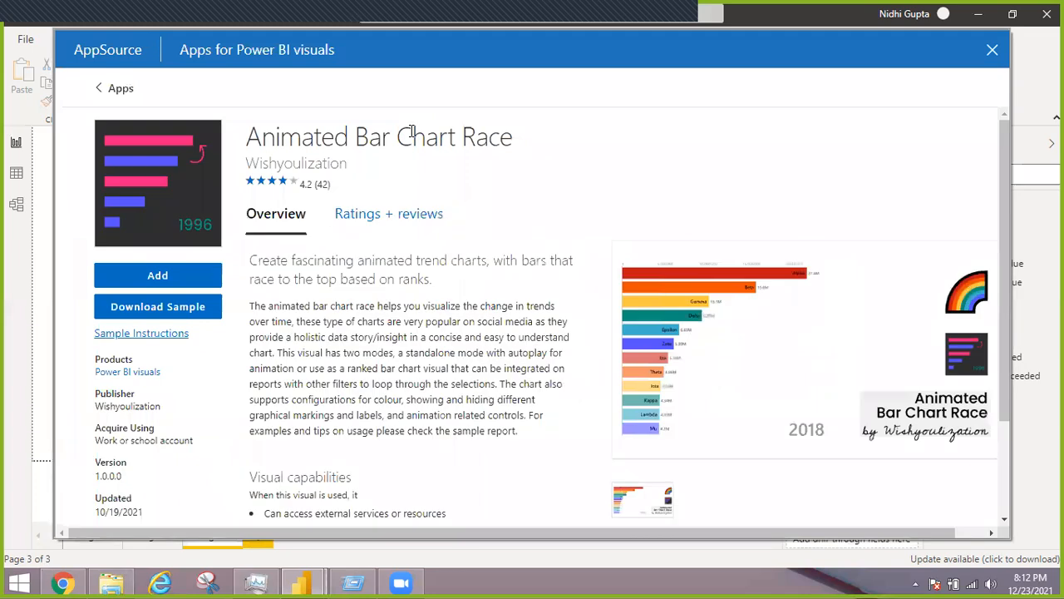
pyautogui.click(154, 281)
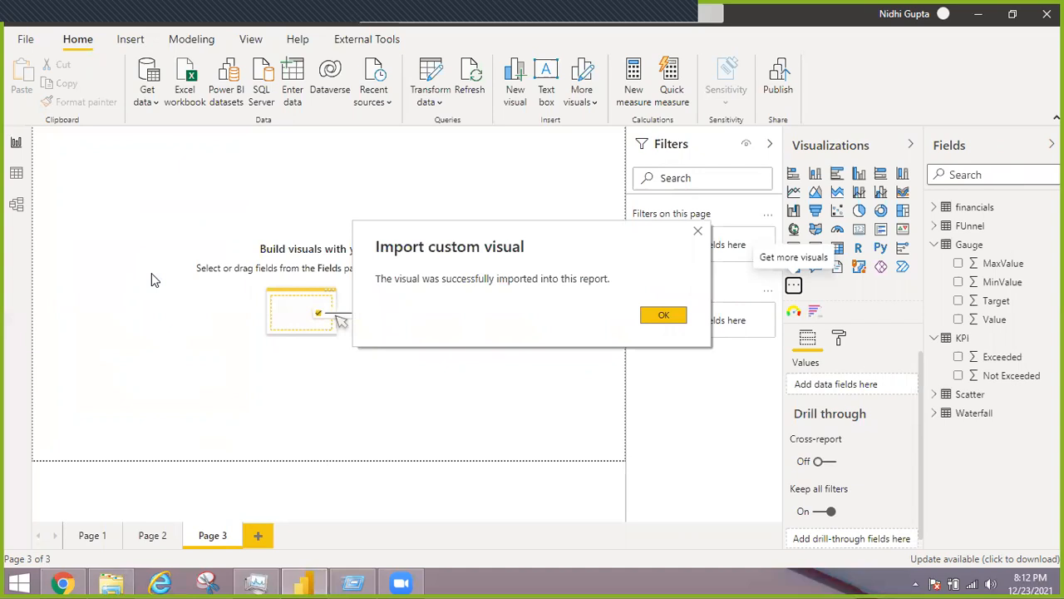
pyautogui.click(664, 316)
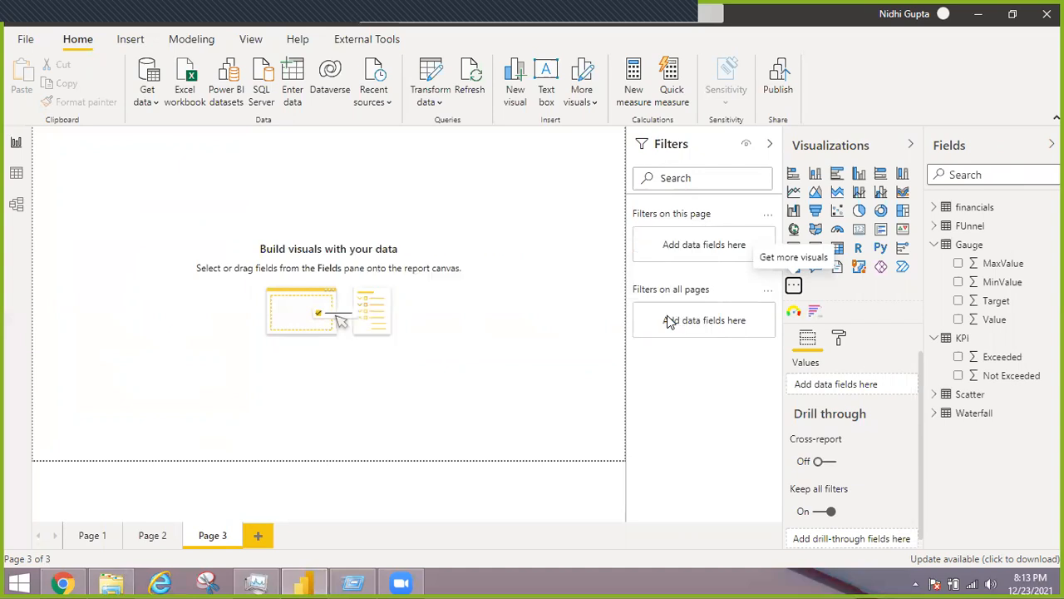
# Collapse the filters area, place an Animated Bar Chart Race on page 3 and enlarge it to fill the whole page
pyautogui.click(770, 145)
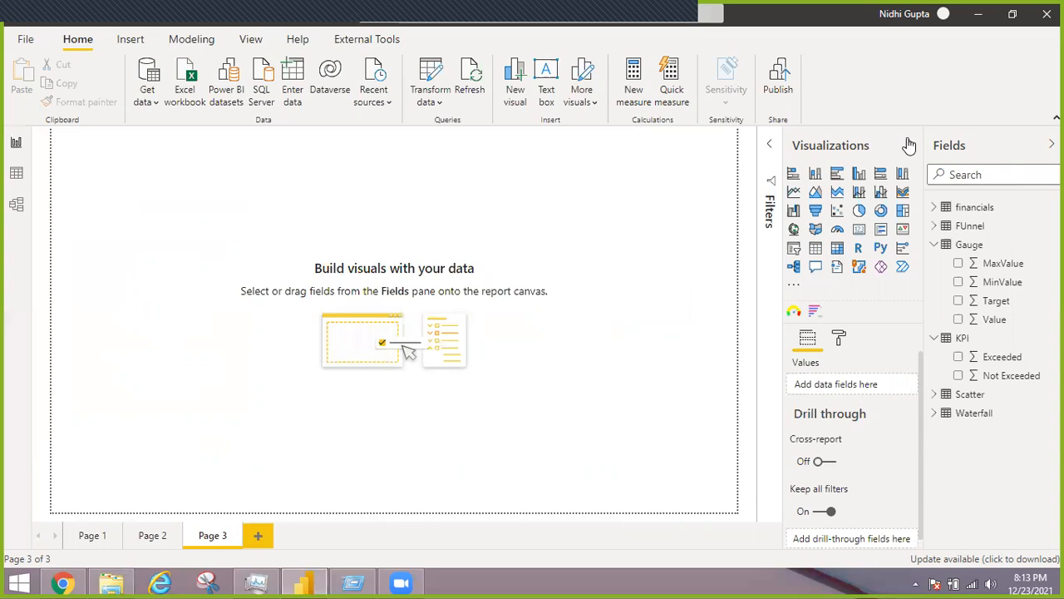
pyautogui.click(934, 245)
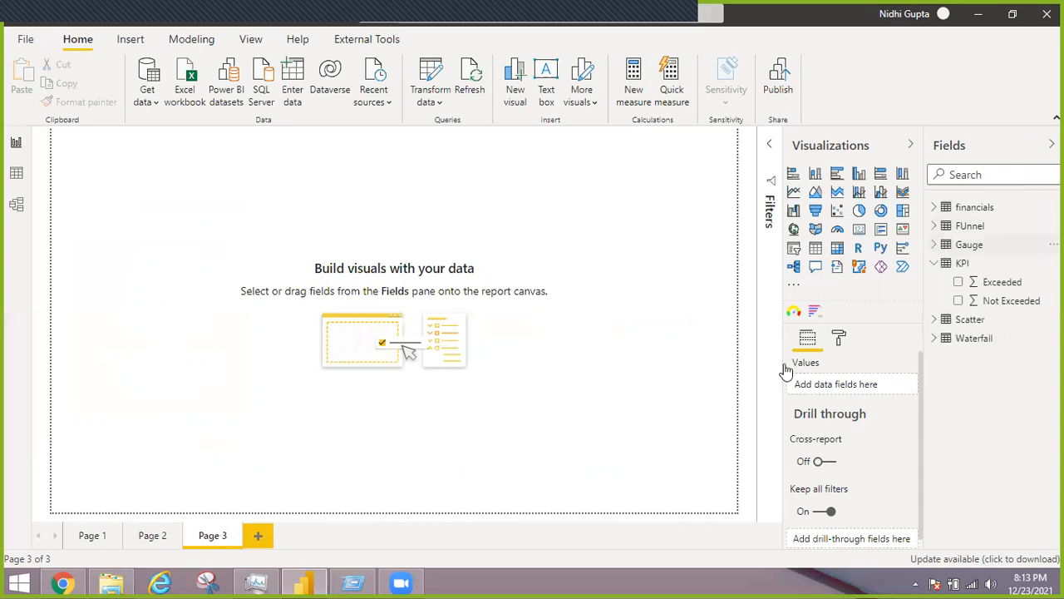
pyautogui.click(815, 313)
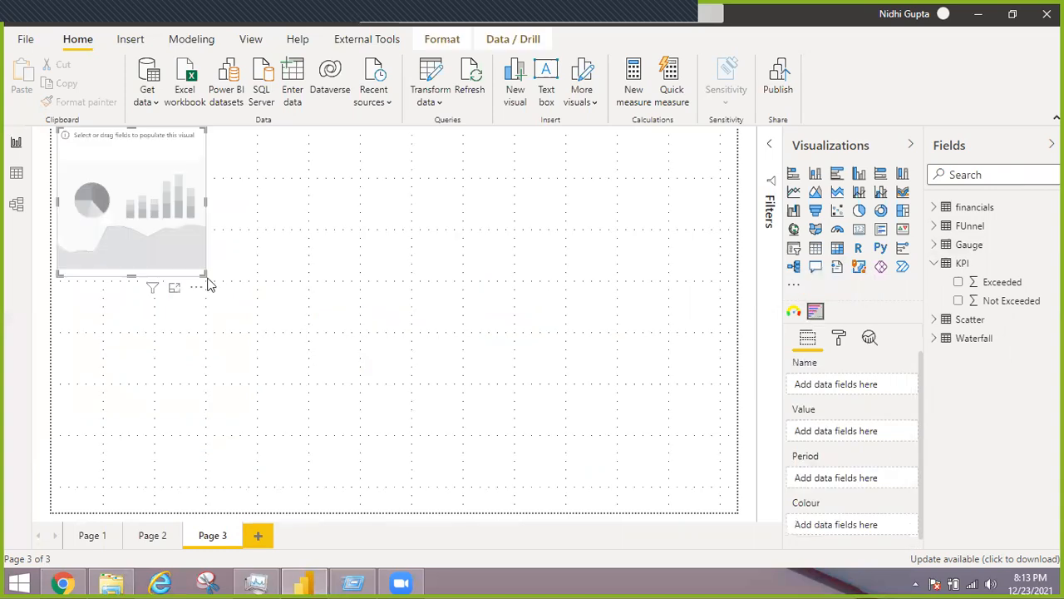
pyautogui.moveTo(714, 489); pyautogui.dragTo(735, 511)
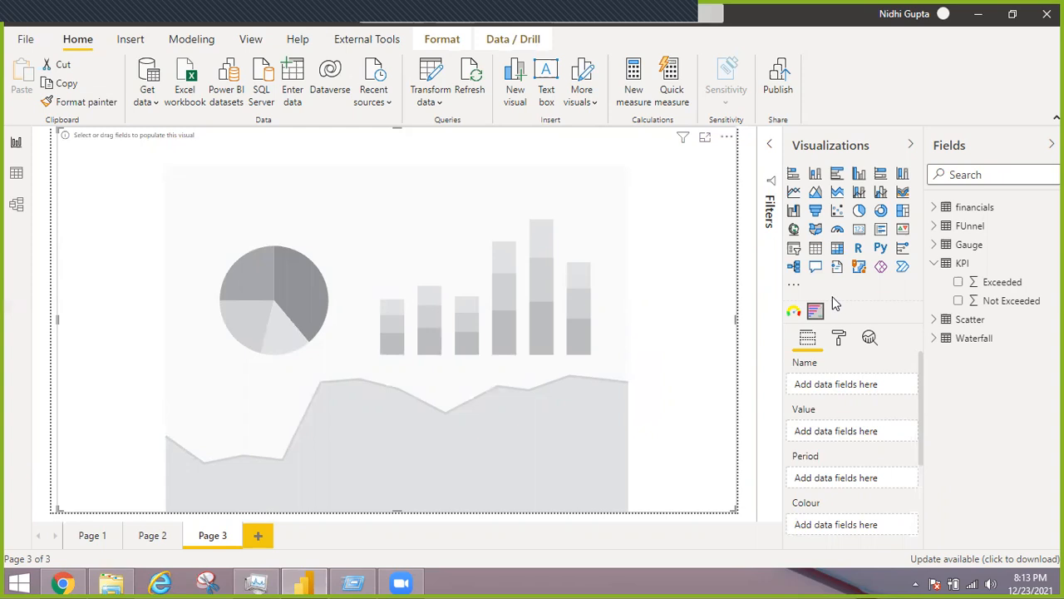
# Assign the financials table's Product, Sales and Date as the race chart's name, value and period, using plain Date instead of the date hierarchy
pyautogui.click(936, 262)
pyautogui.click(934, 208)
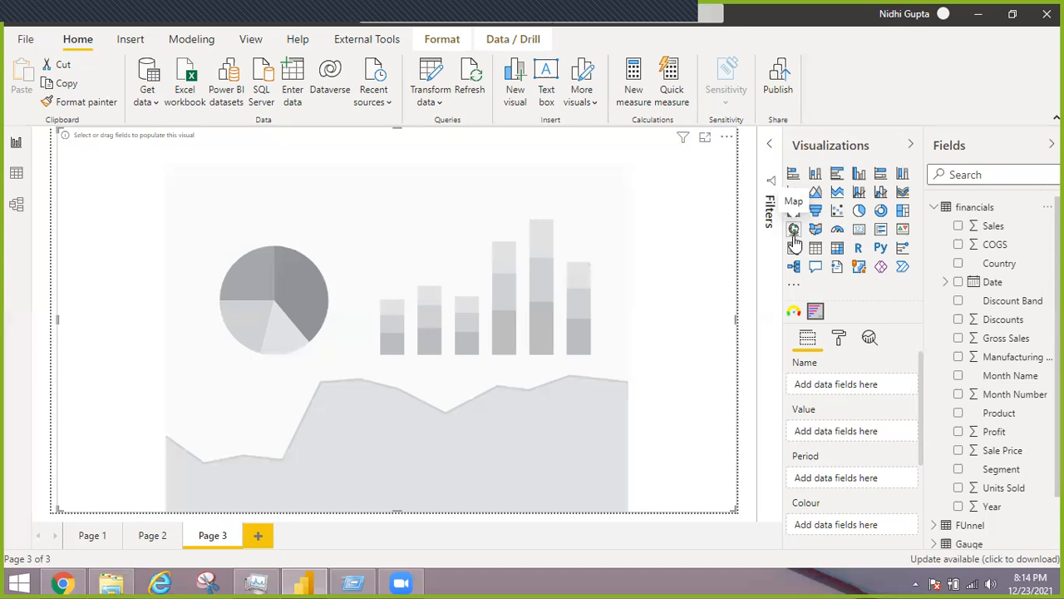
pyautogui.click(793, 285)
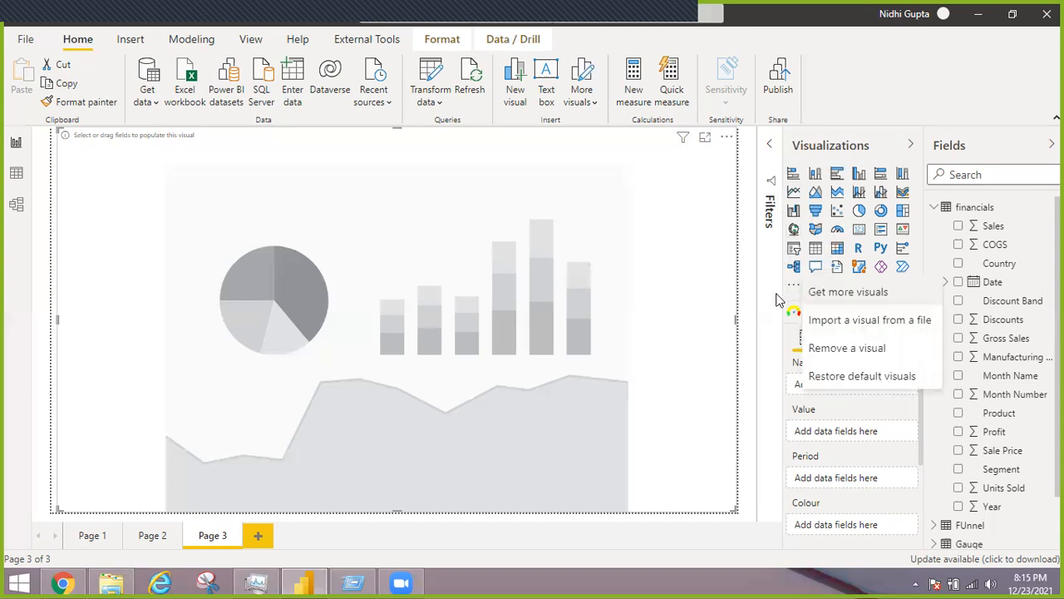
pyautogui.click(778, 301)
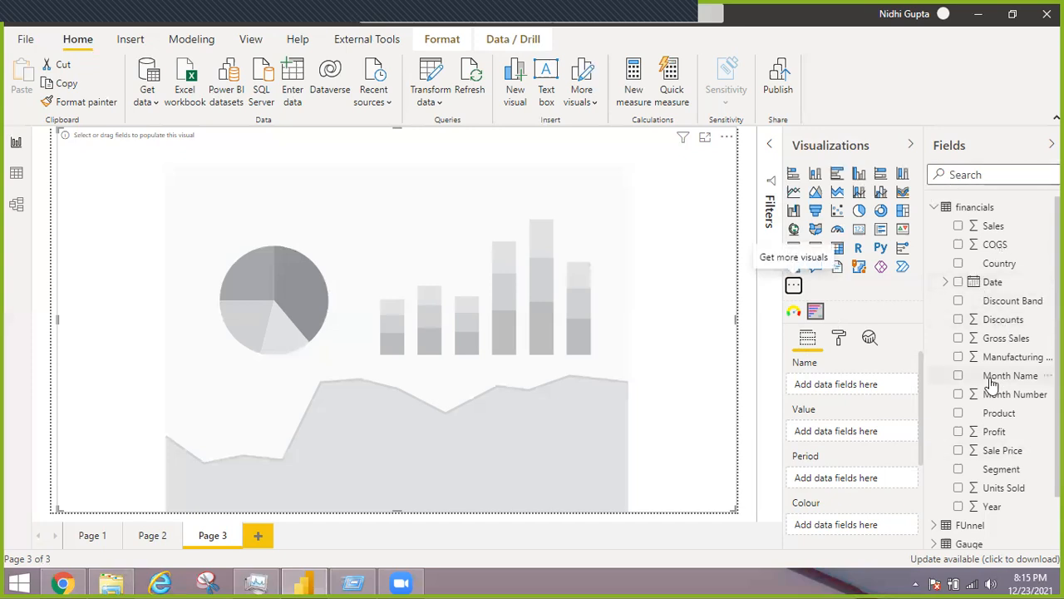
pyautogui.moveTo(996, 416); pyautogui.dragTo(835, 387)
pyautogui.moveTo(991, 226); pyautogui.dragTo(828, 443)
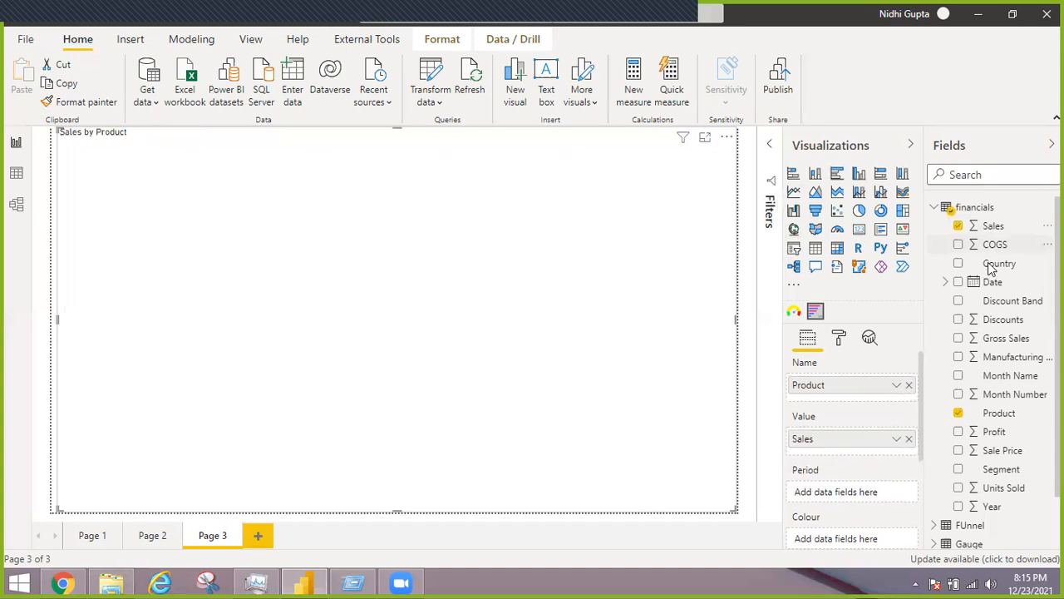
pyautogui.moveTo(991, 282); pyautogui.dragTo(846, 497)
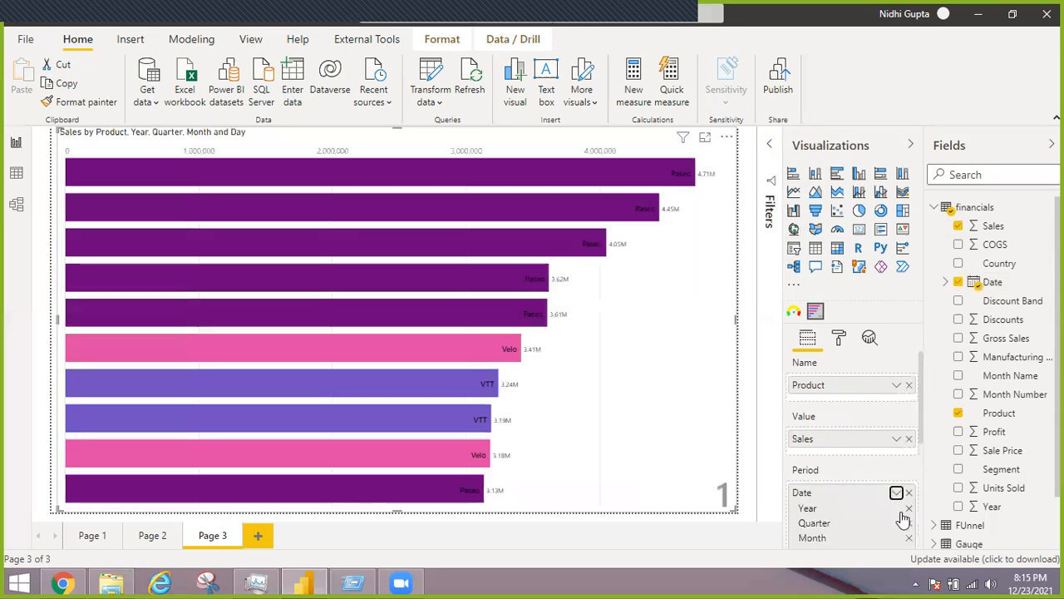
pyautogui.click(896, 493)
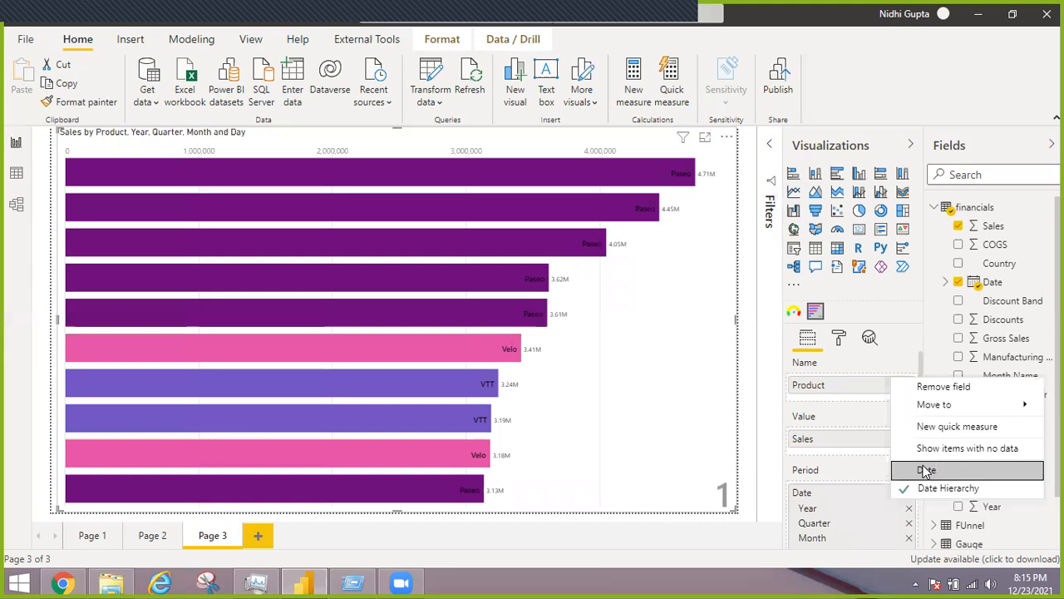
pyautogui.click(926, 470)
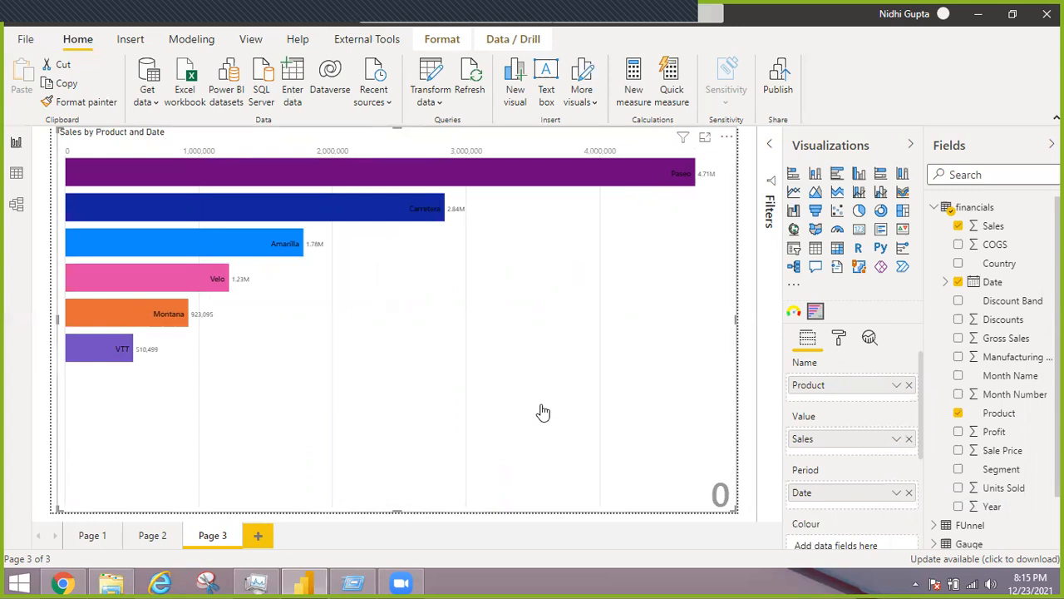
# Add a fourth report page with an empty scatter chart enlarged to cover roughly half of the page at nearly full height
pyautogui.click(260, 536)
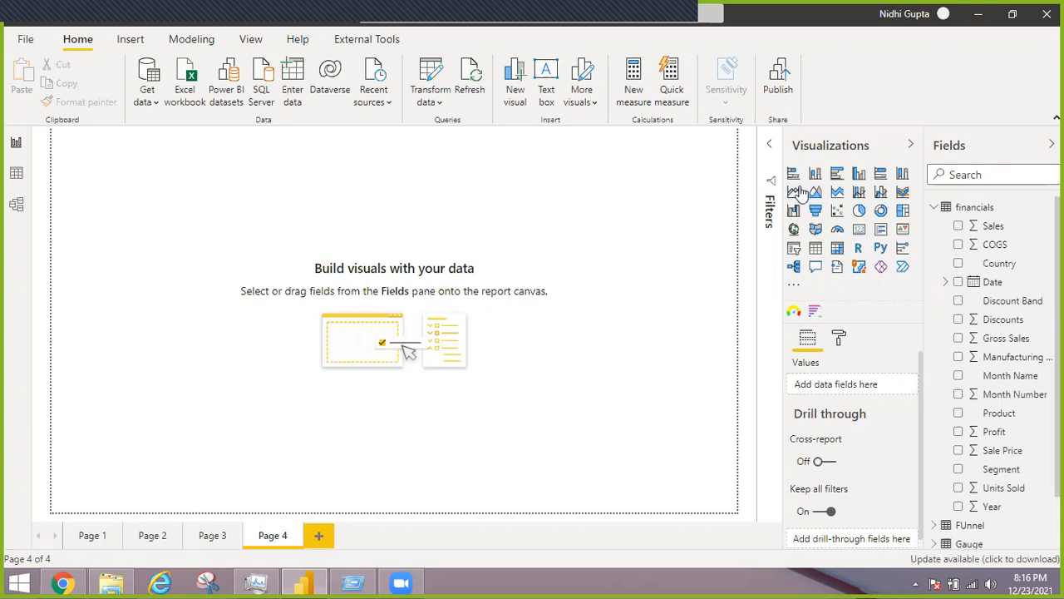
pyautogui.click(837, 212)
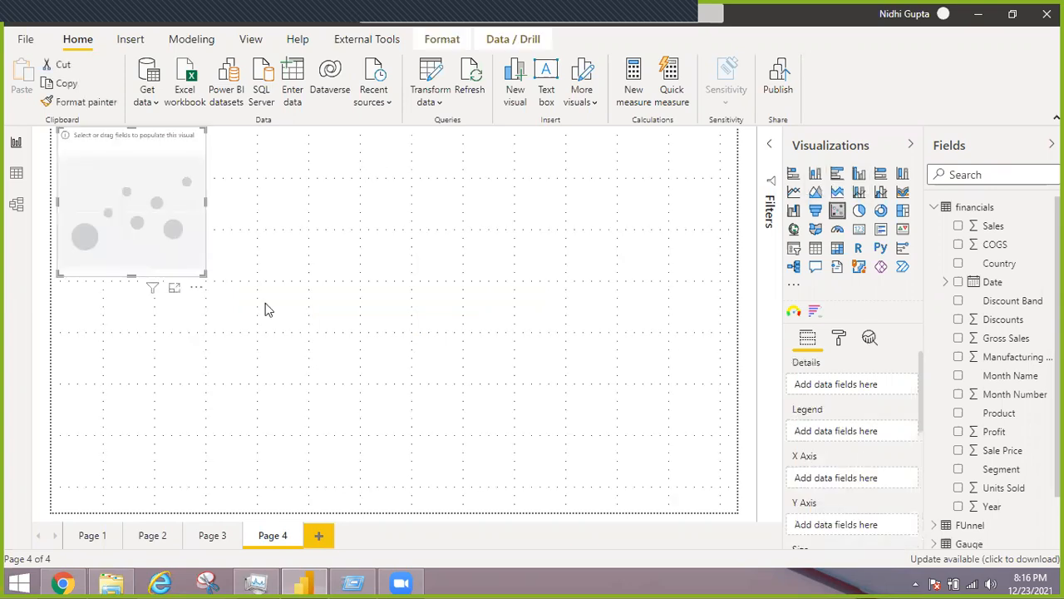
pyautogui.moveTo(290, 377); pyautogui.dragTo(409, 494)
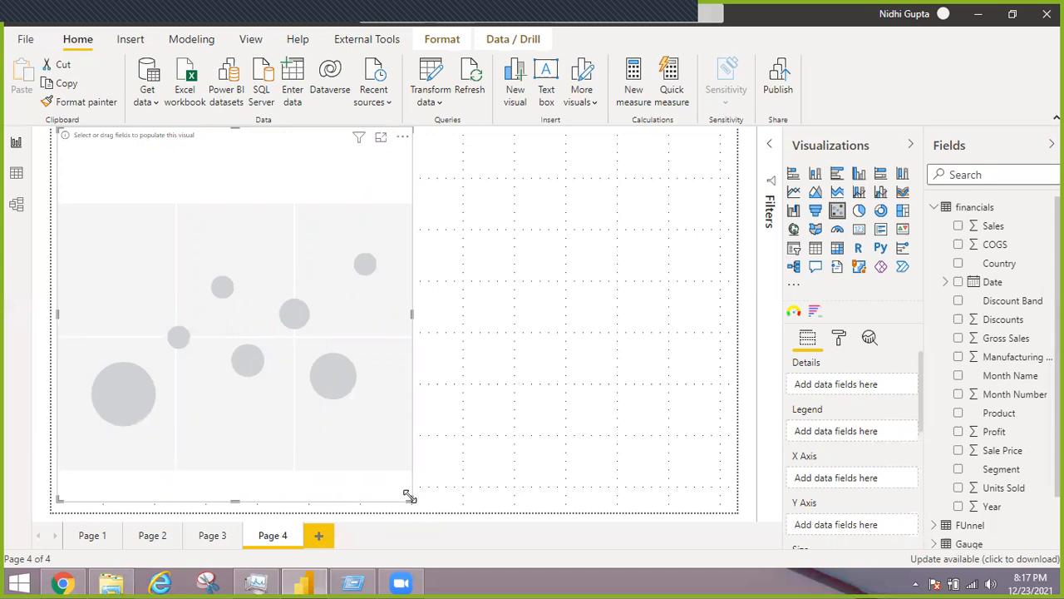
# Examine the Scatter table's GrLivArea and SalePrice columns in the data view and return to the report
pyautogui.click(16, 174)
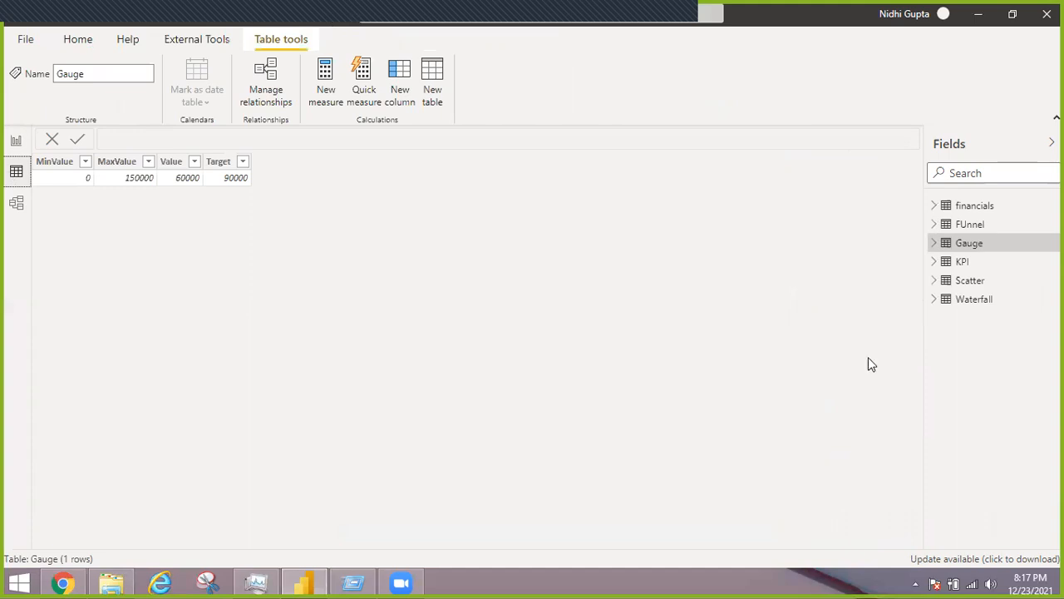
pyautogui.click(977, 248)
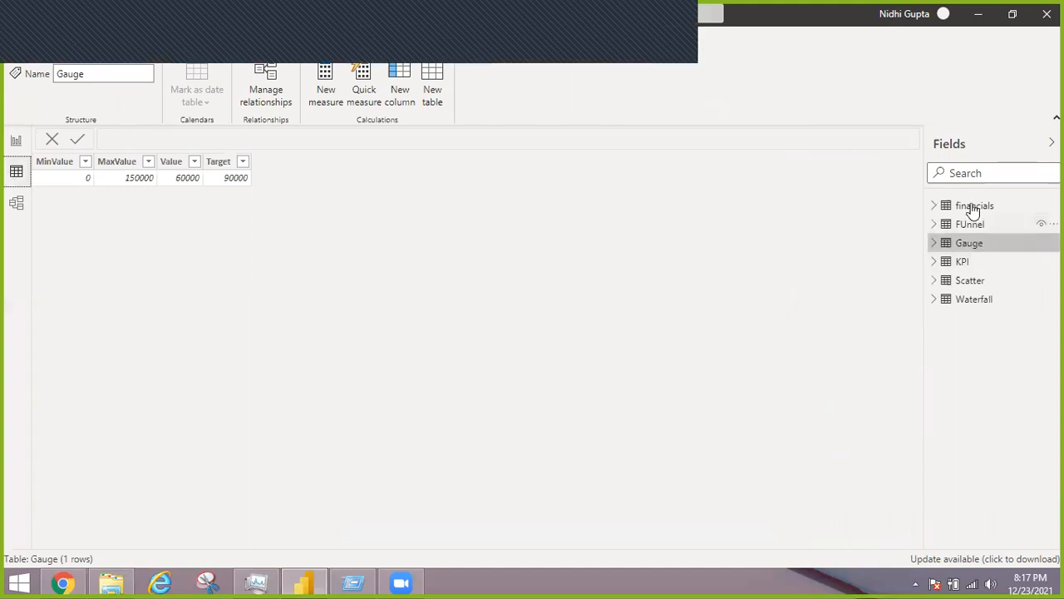
pyautogui.click(968, 283)
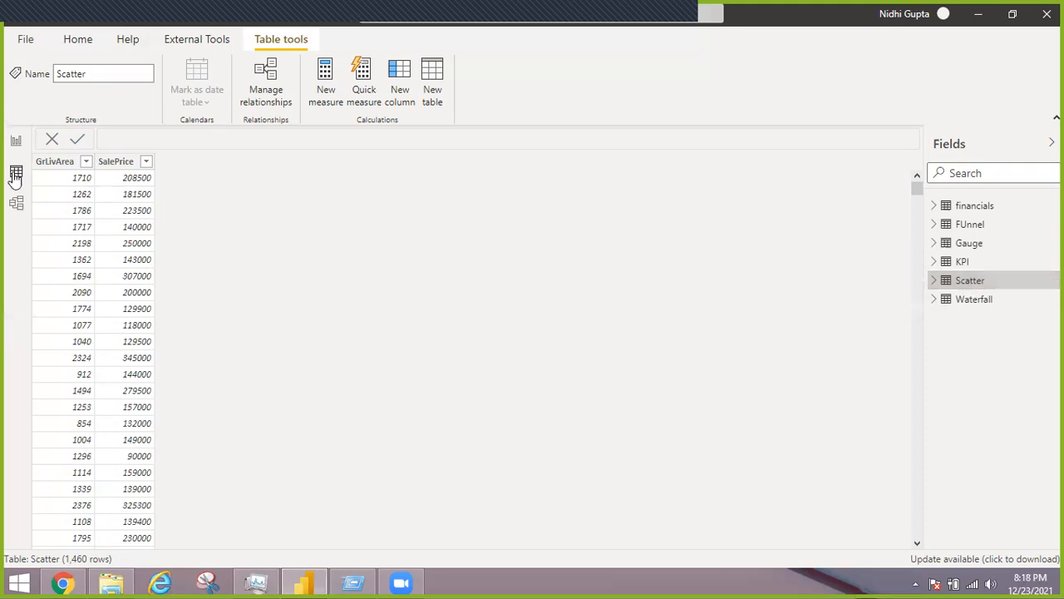
pyautogui.click(15, 145)
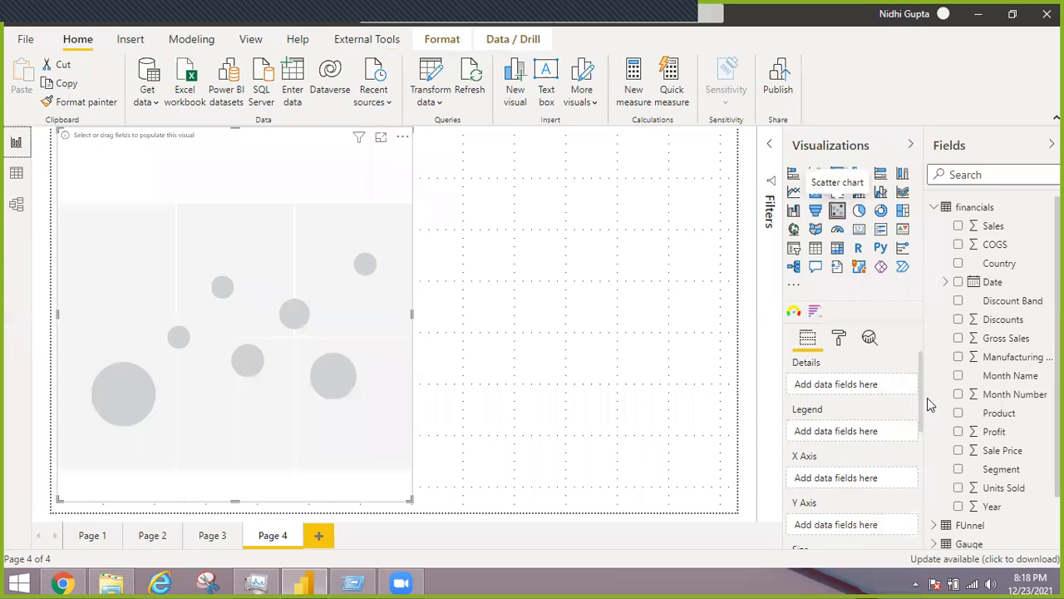
# Assign the Scatter table's GrLivArea to the scatter chart's X axis and SalePrice to its Y axis
pyautogui.scroll(-1, 918, 420)
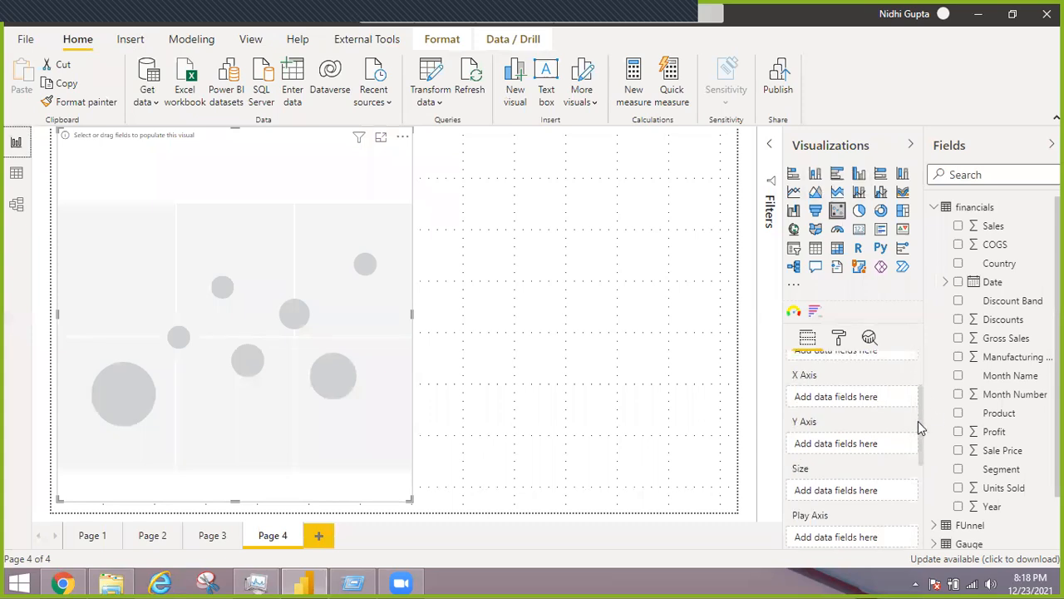
pyautogui.click(935, 209)
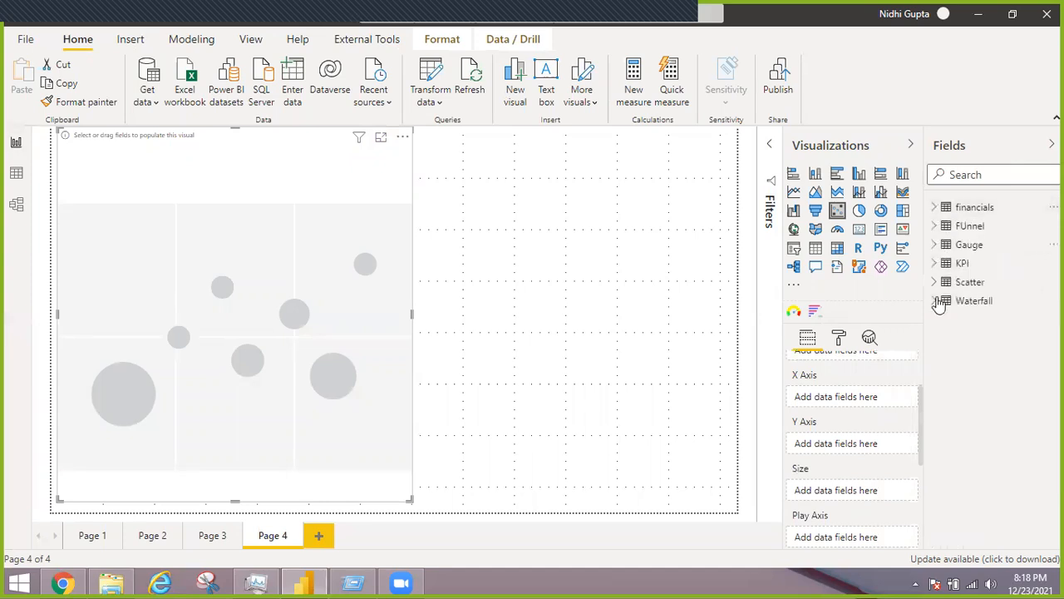
pyautogui.click(934, 282)
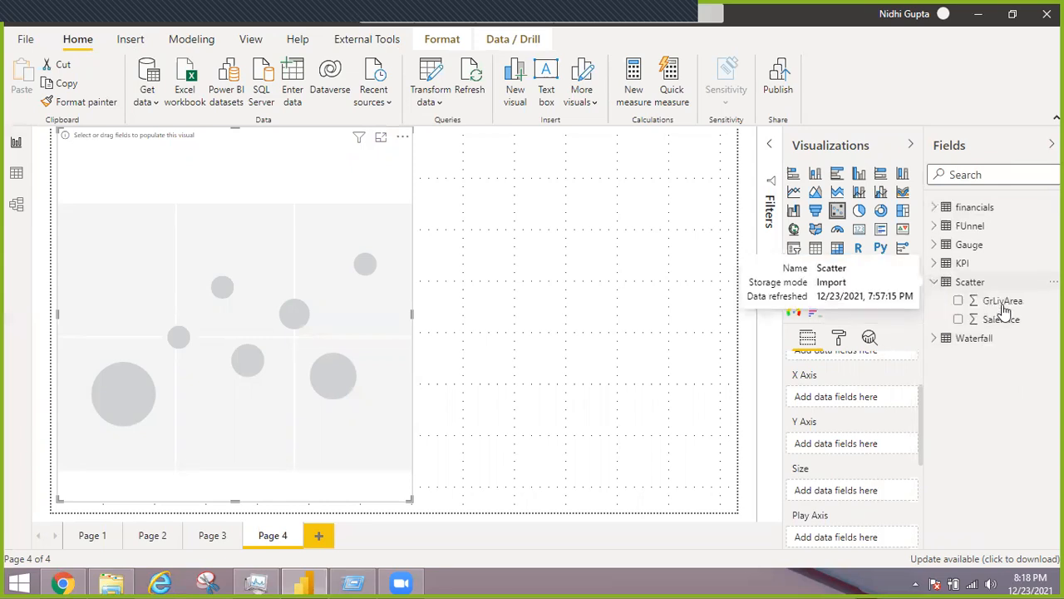
pyautogui.moveTo(1001, 303); pyautogui.dragTo(837, 403)
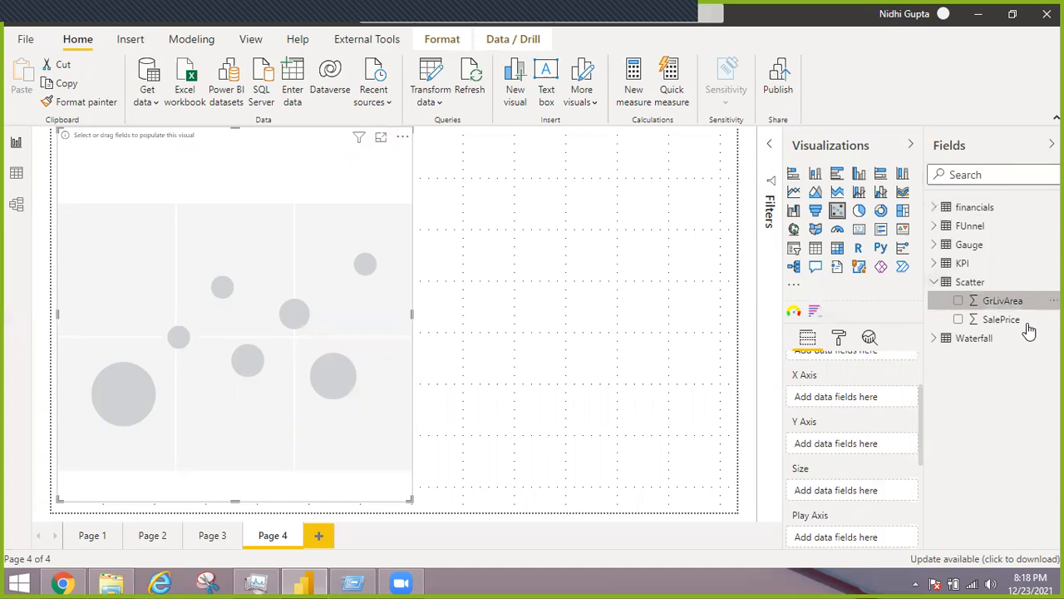
pyautogui.moveTo(1010, 326); pyautogui.dragTo(862, 457)
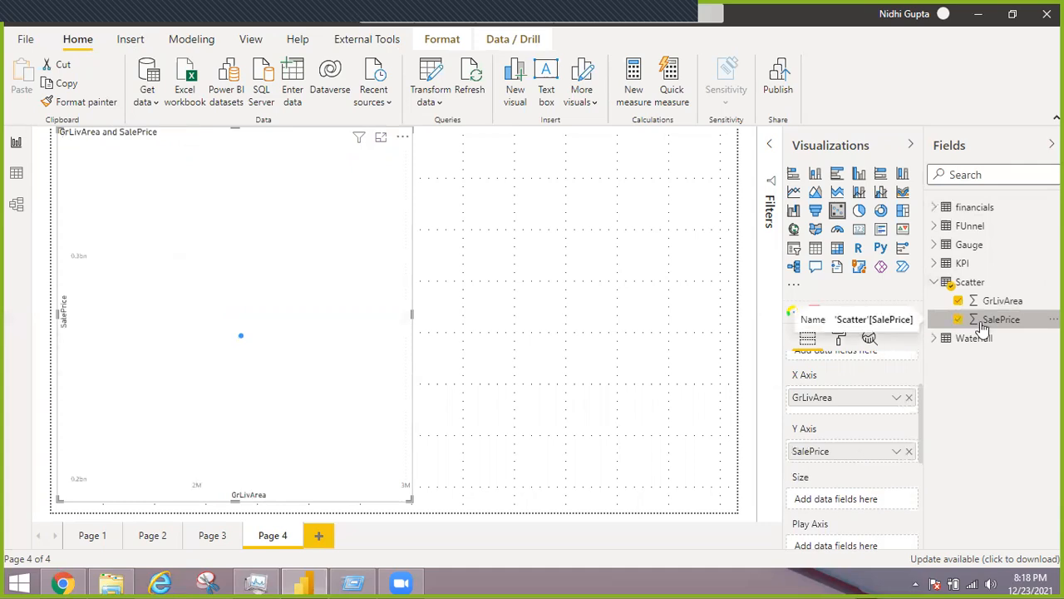
# Set both GrLivArea and SalePrice to Don't summarize and show the scatter chart in focus mode
pyautogui.click(896, 403)
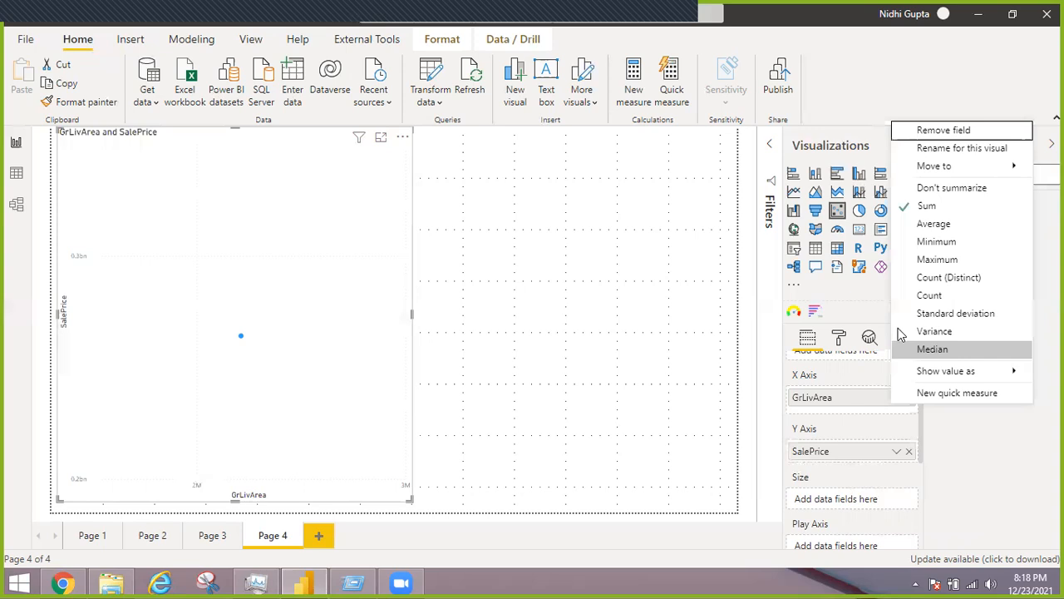
pyautogui.click(922, 192)
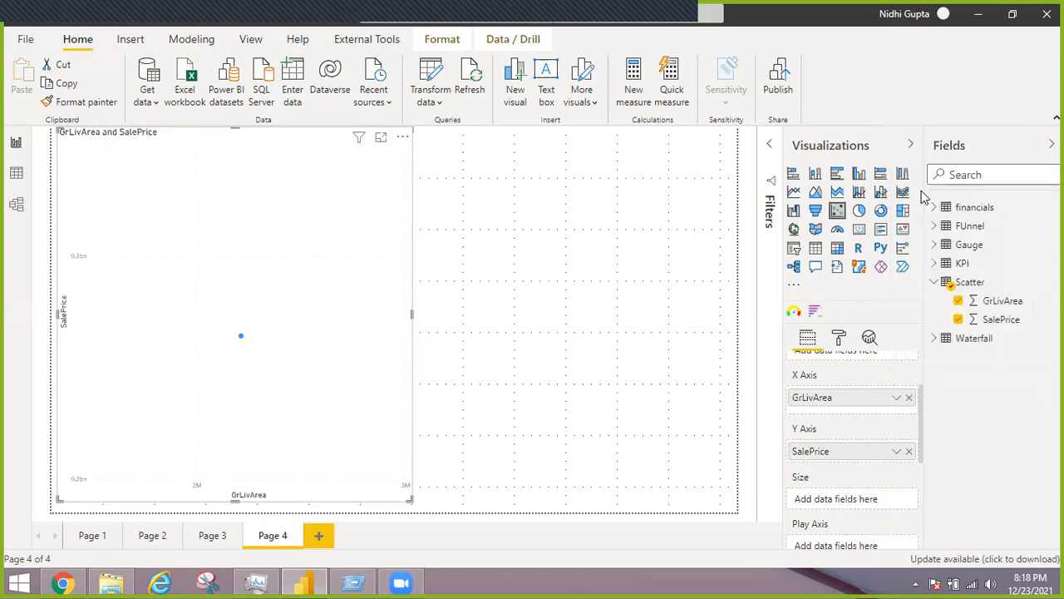
pyautogui.click(896, 452)
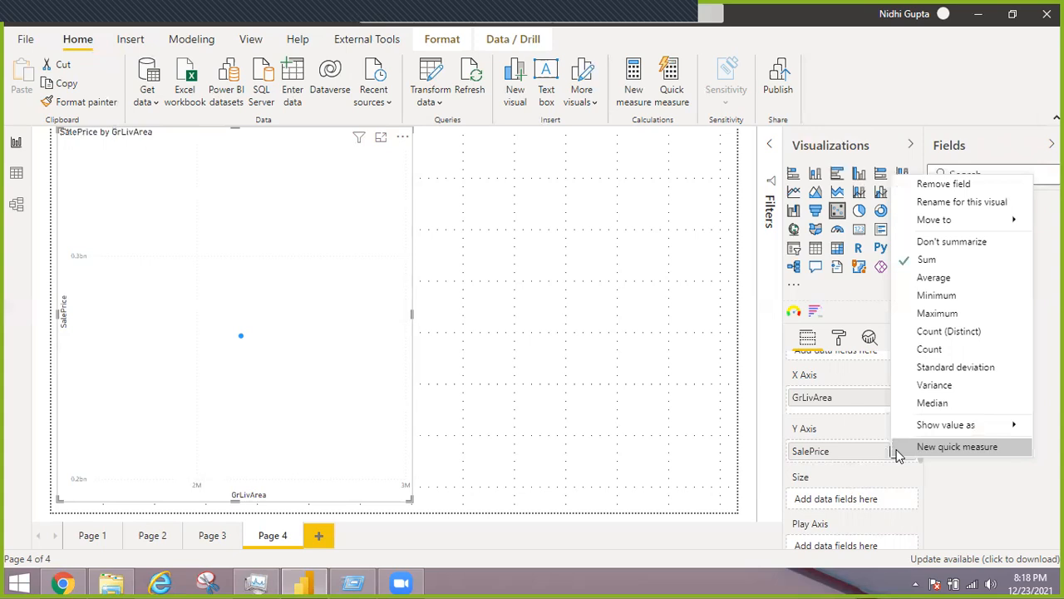
pyautogui.click(939, 244)
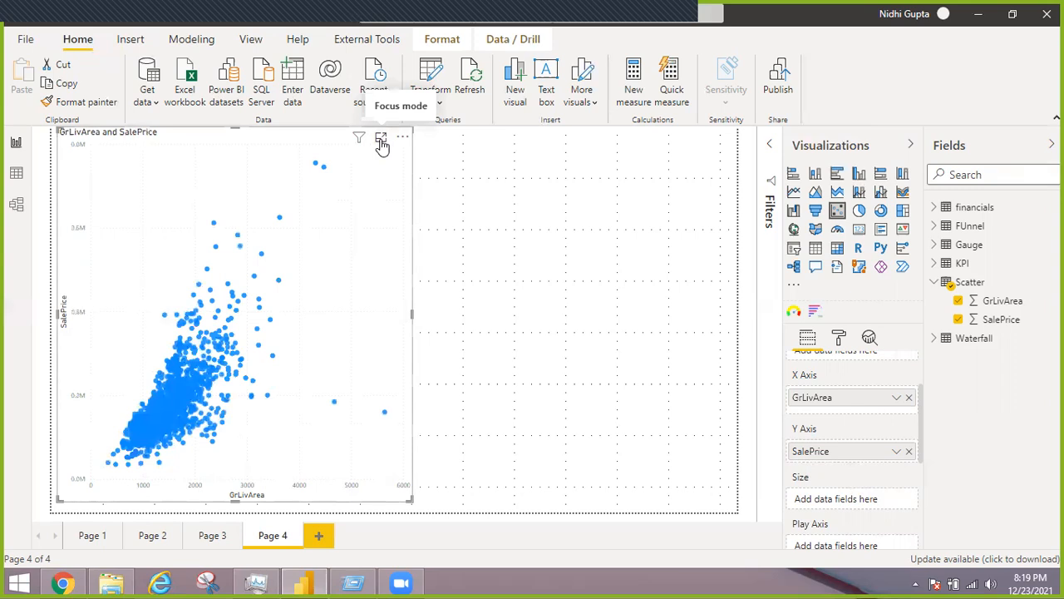
pyautogui.click(381, 142)
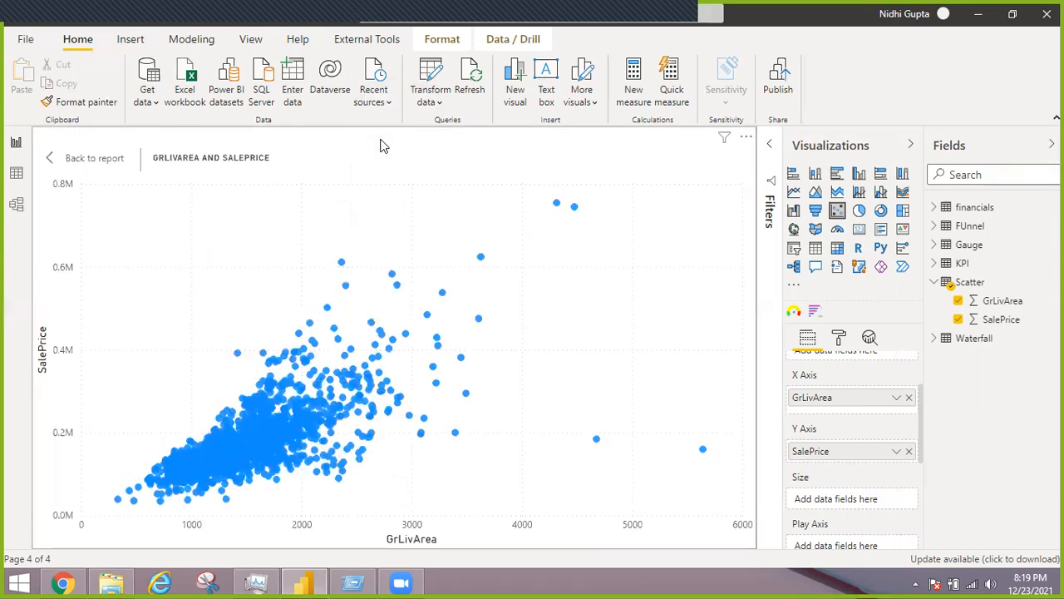
pyautogui.press('Tab')
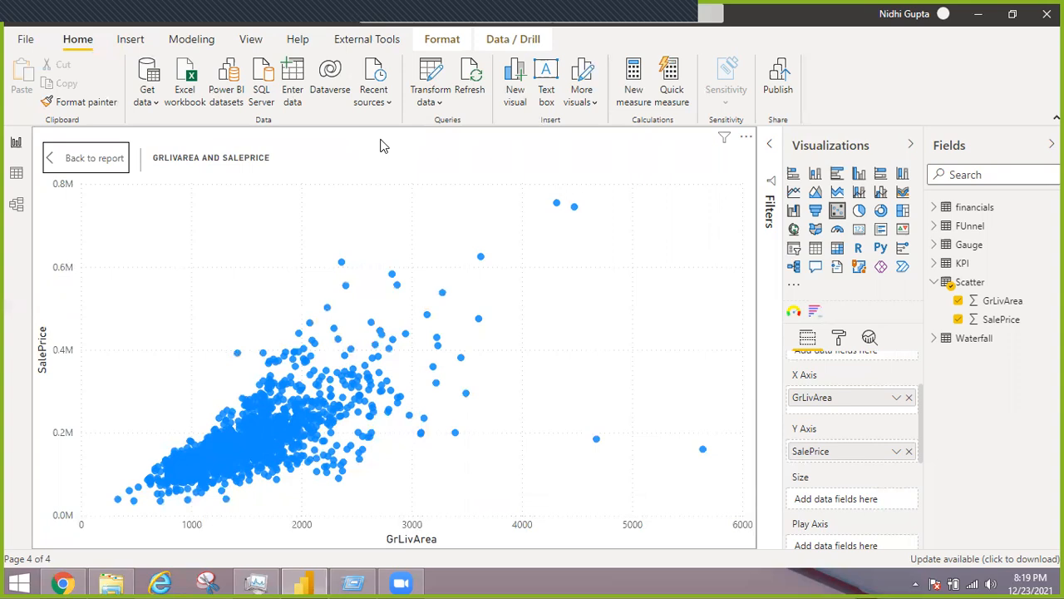
# Add a trend line to the GrLivArea and SalePrice scatter chart from its analytics options
pyautogui.click(872, 347)
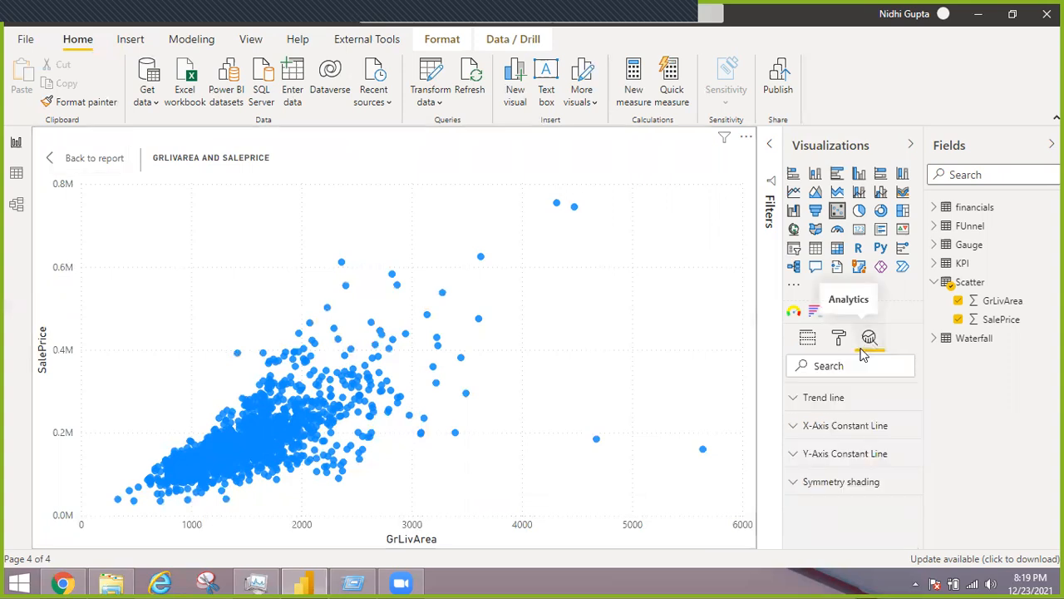
pyautogui.click(794, 402)
pyautogui.click(823, 436)
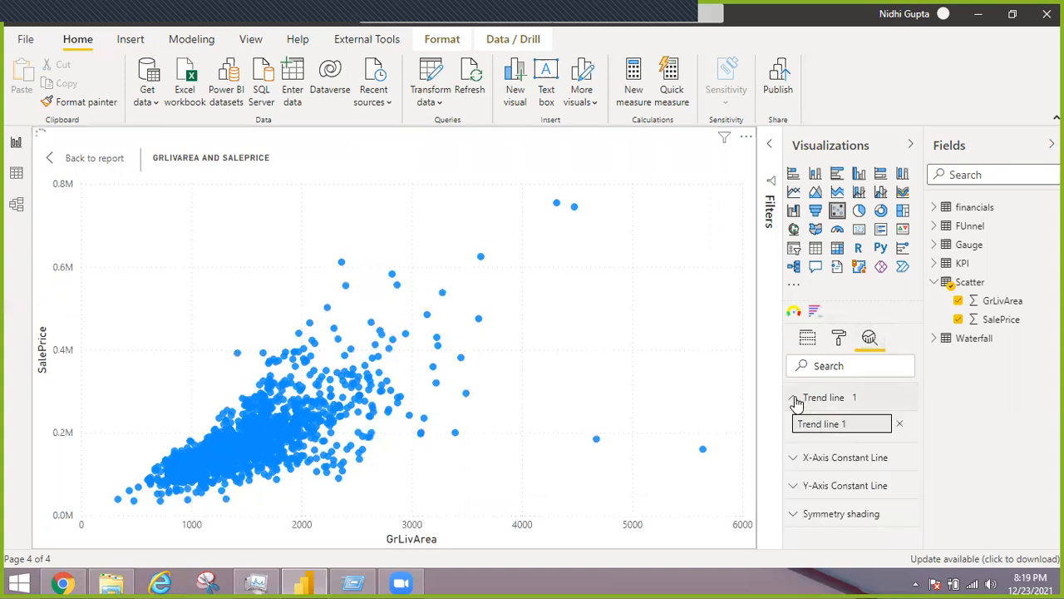
pyautogui.click(795, 402)
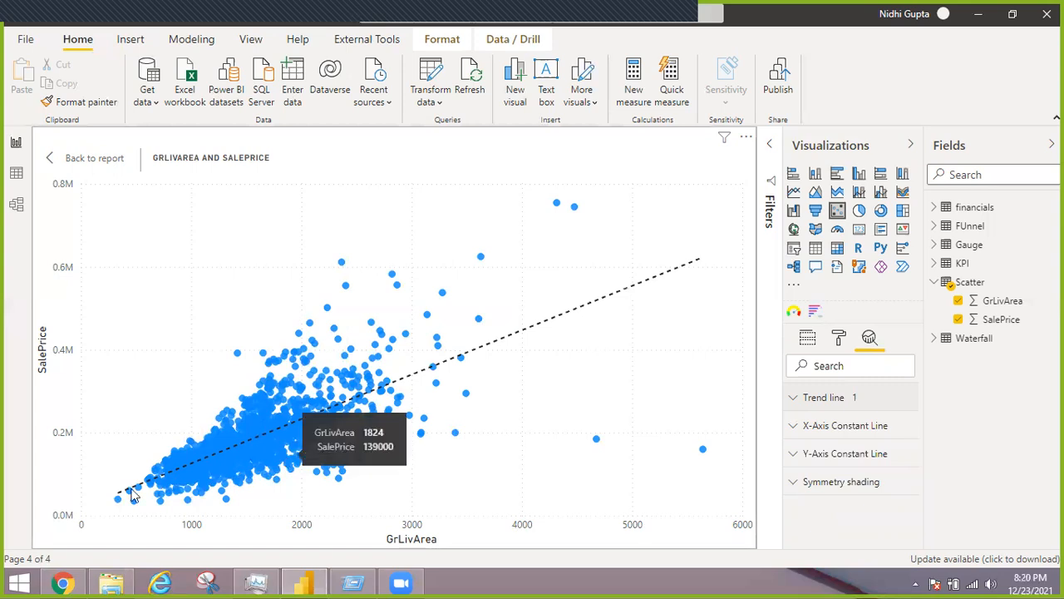
# Inspect the values of the scatter chart's lowest and outlying points, then leave focus mode and show the chart's field assignments
pyautogui.moveTo(117, 503)
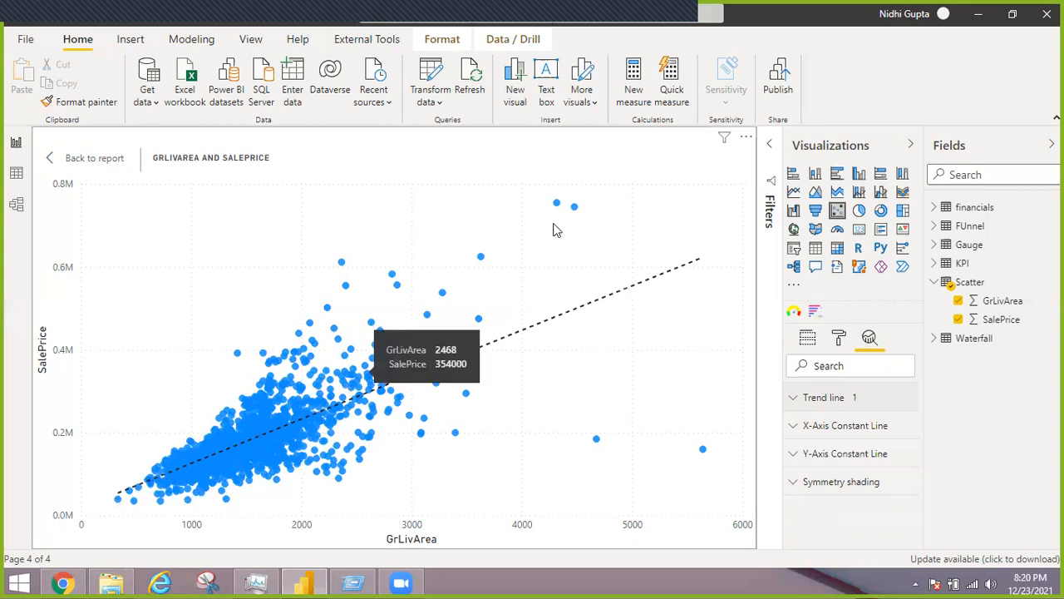
pyautogui.moveTo(574, 210)
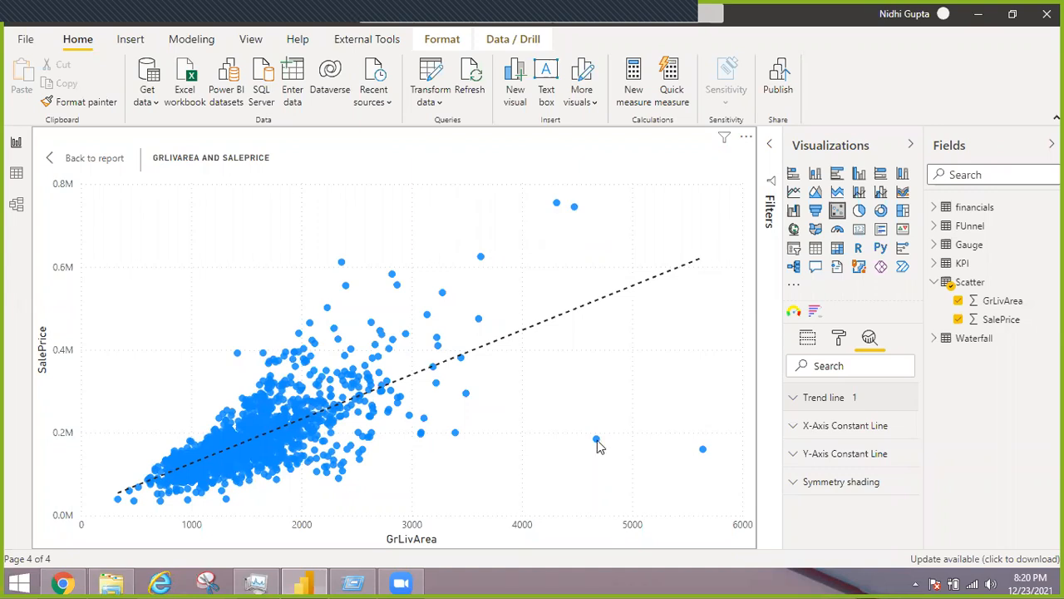
pyautogui.moveTo(597, 440)
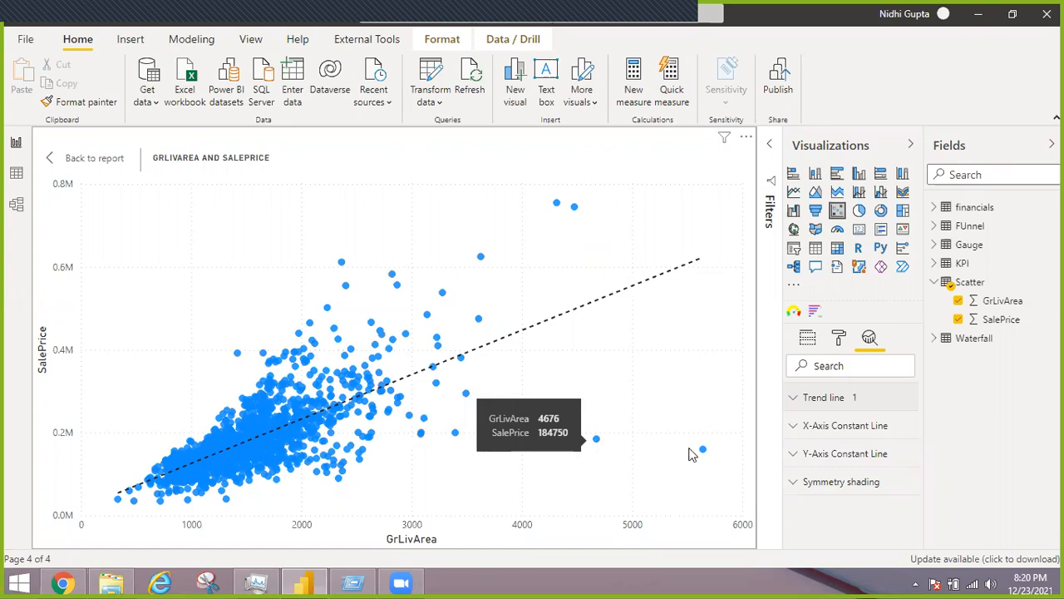
pyautogui.moveTo(702, 451)
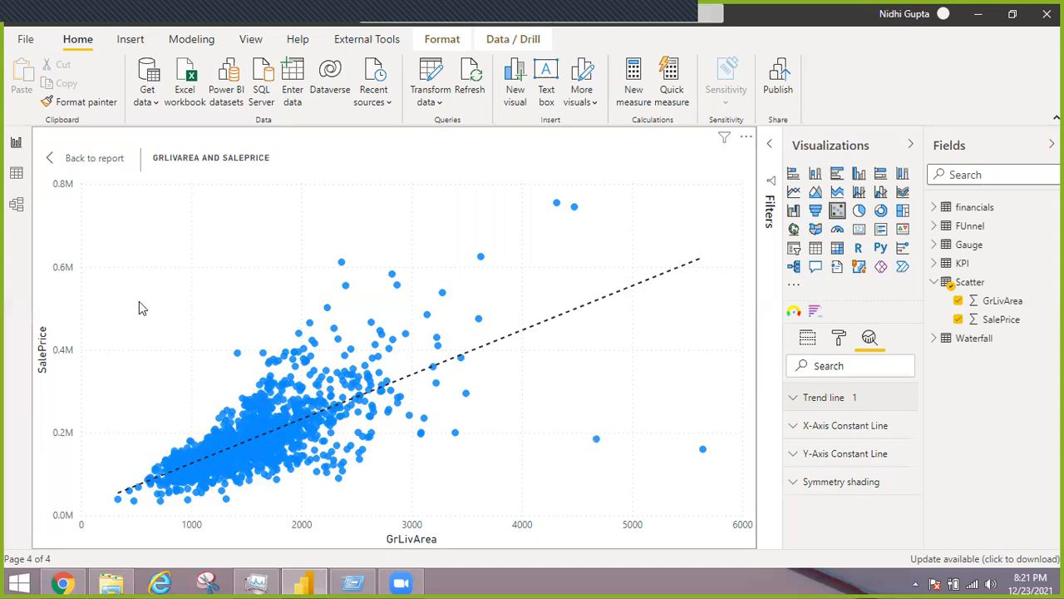
pyautogui.click(60, 165)
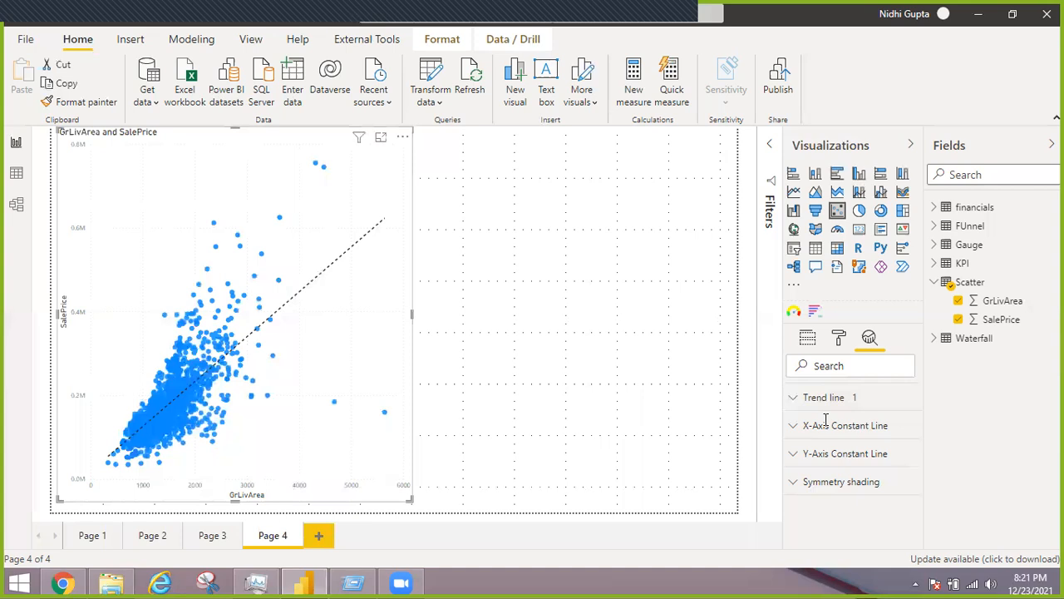
pyautogui.click(807, 338)
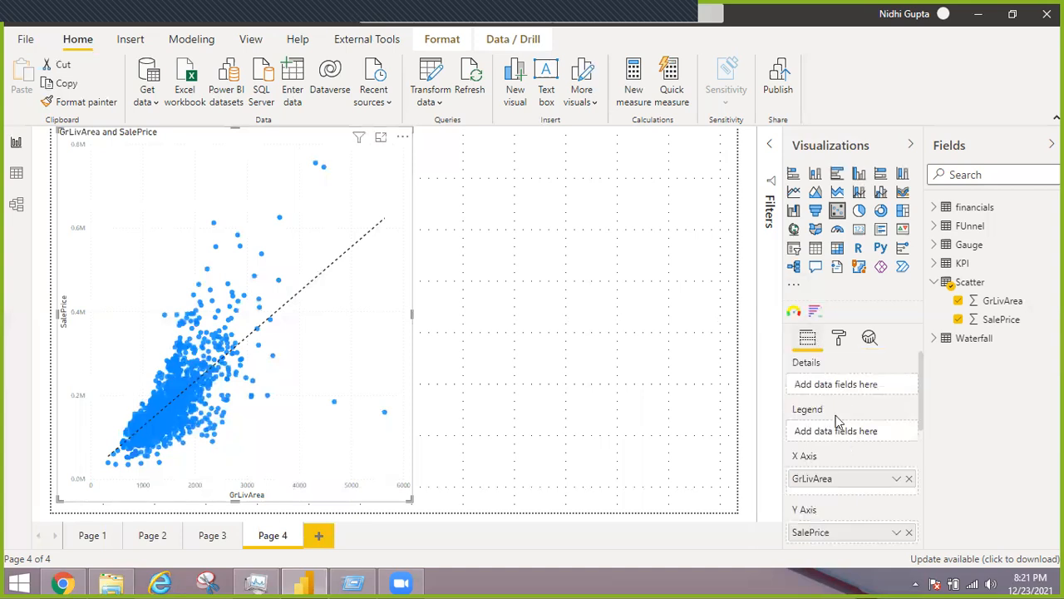
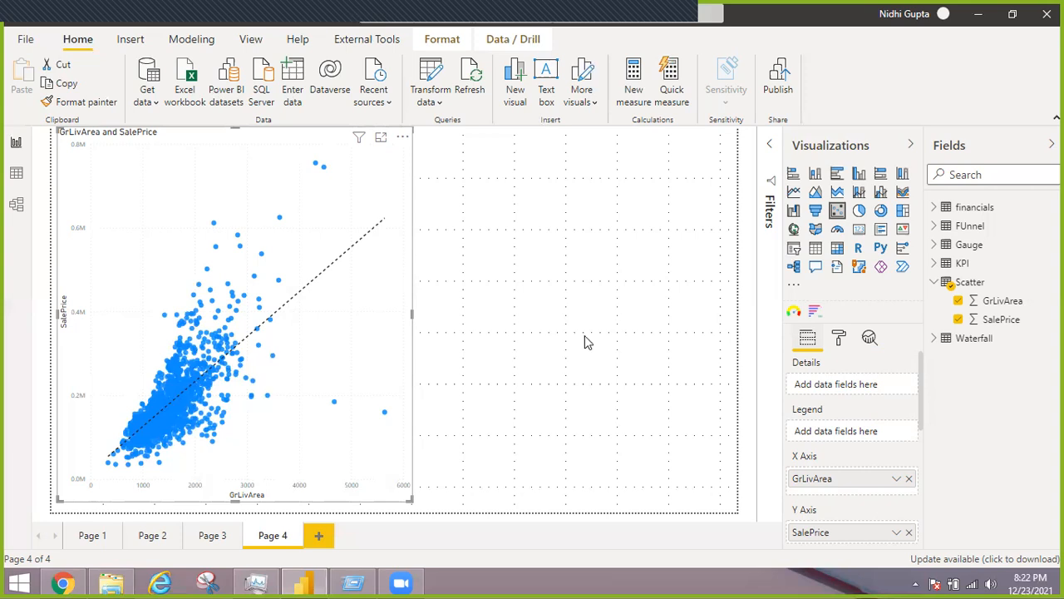
# Add a second scatter chart beside the first, with the financials table's Sales on the X axis and Profit on the Y axis
pyautogui.click(734, 145)
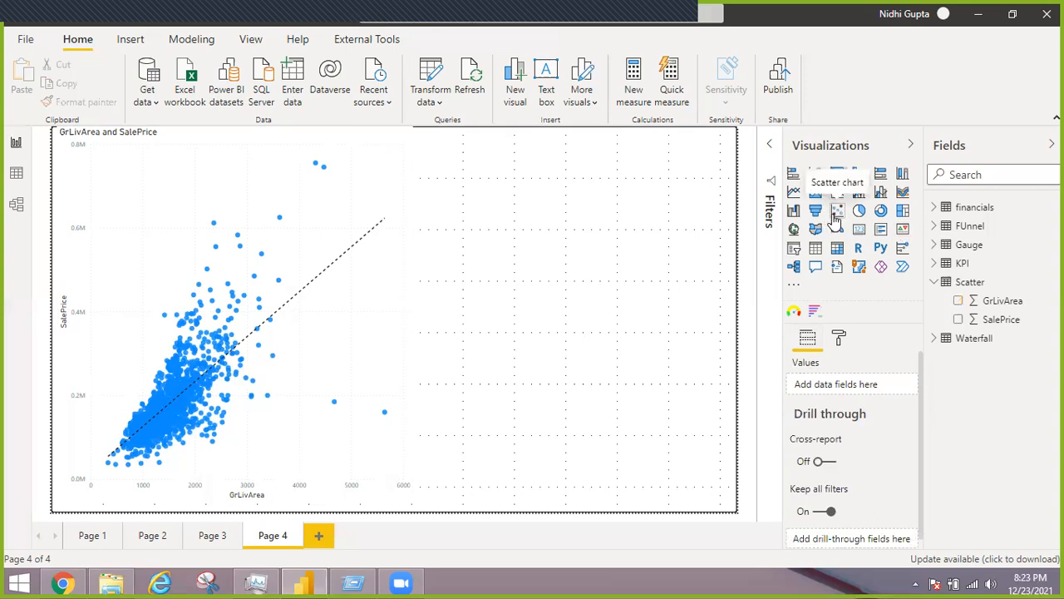
pyautogui.click(836, 212)
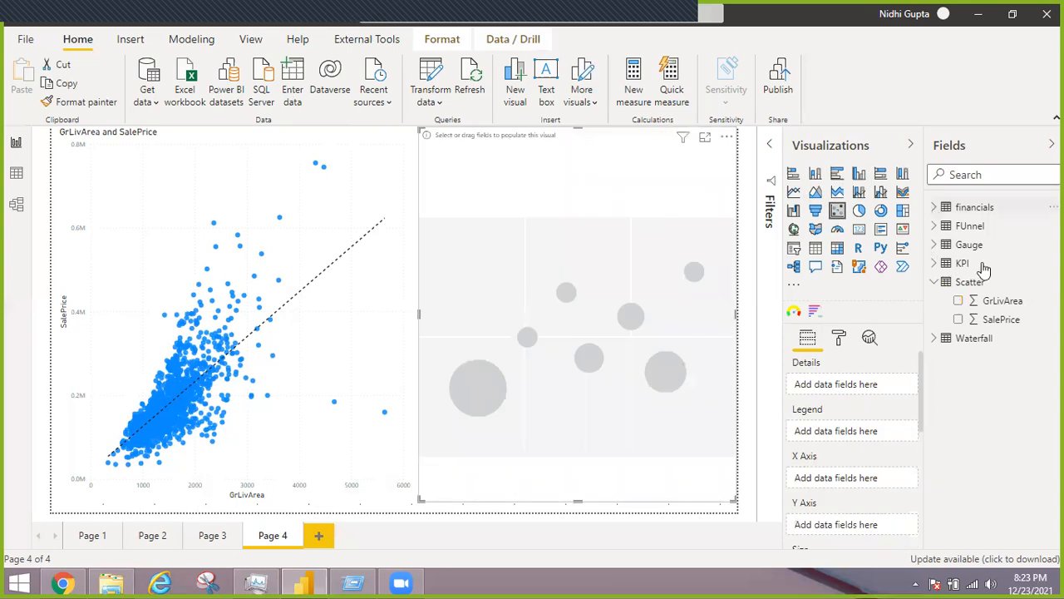
pyautogui.click(969, 208)
pyautogui.moveTo(993, 231); pyautogui.dragTo(900, 445)
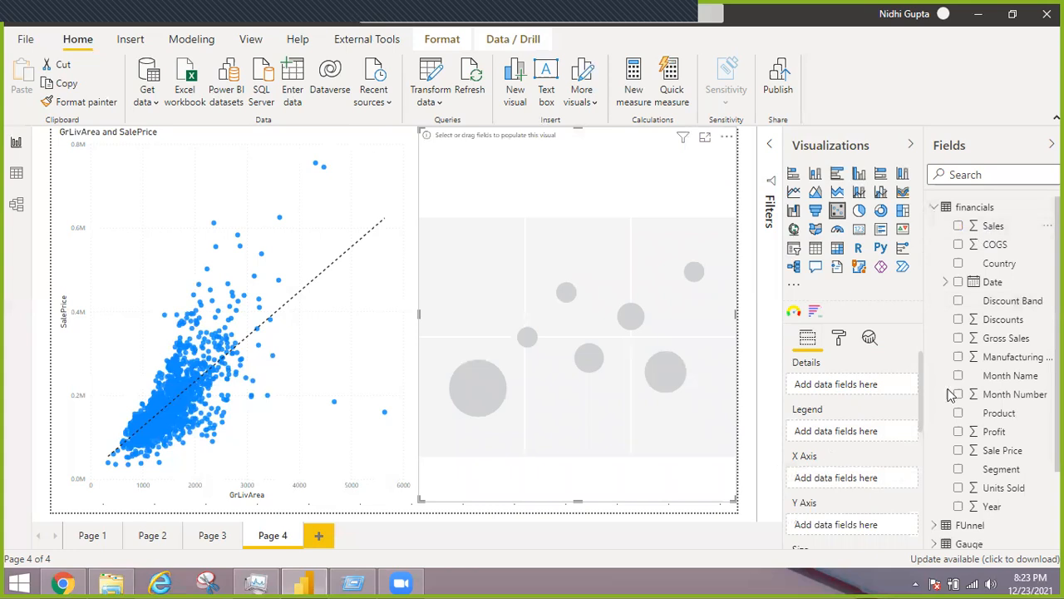
pyautogui.moveTo(996, 436); pyautogui.dragTo(840, 536)
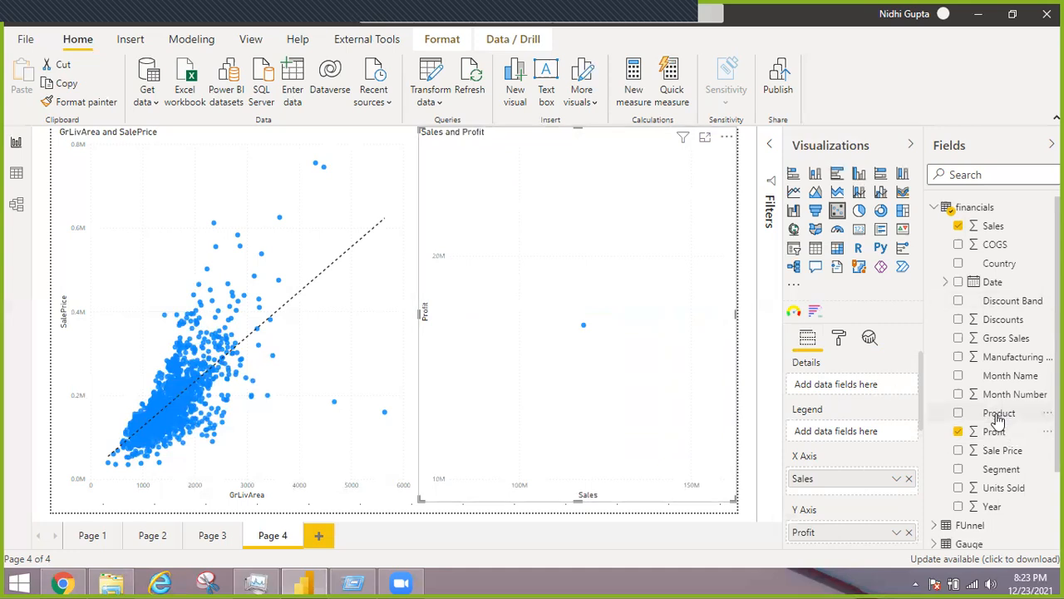
# Set Product as the new scatter chart's details and Segment as its legend, and show it in focus mode
pyautogui.moveTo(999, 418); pyautogui.dragTo(837, 384)
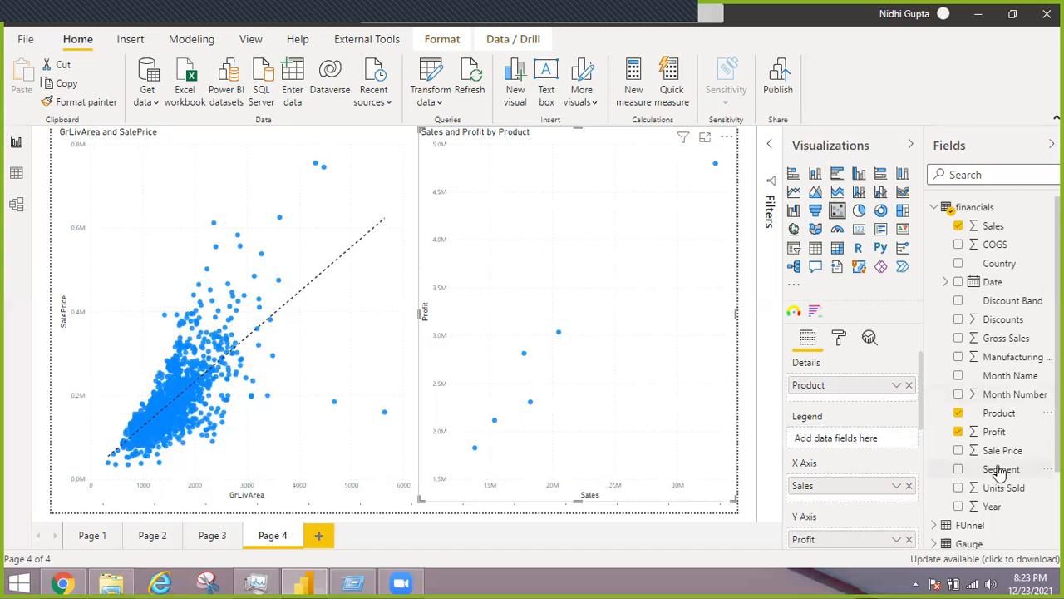
pyautogui.moveTo(1006, 472); pyautogui.dragTo(852, 441)
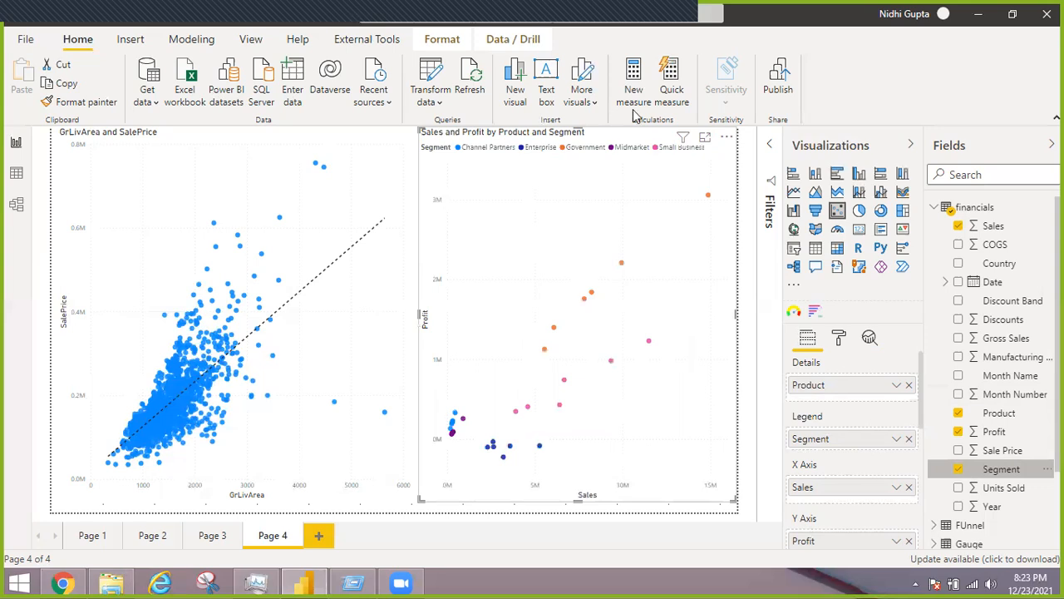
pyautogui.click(705, 140)
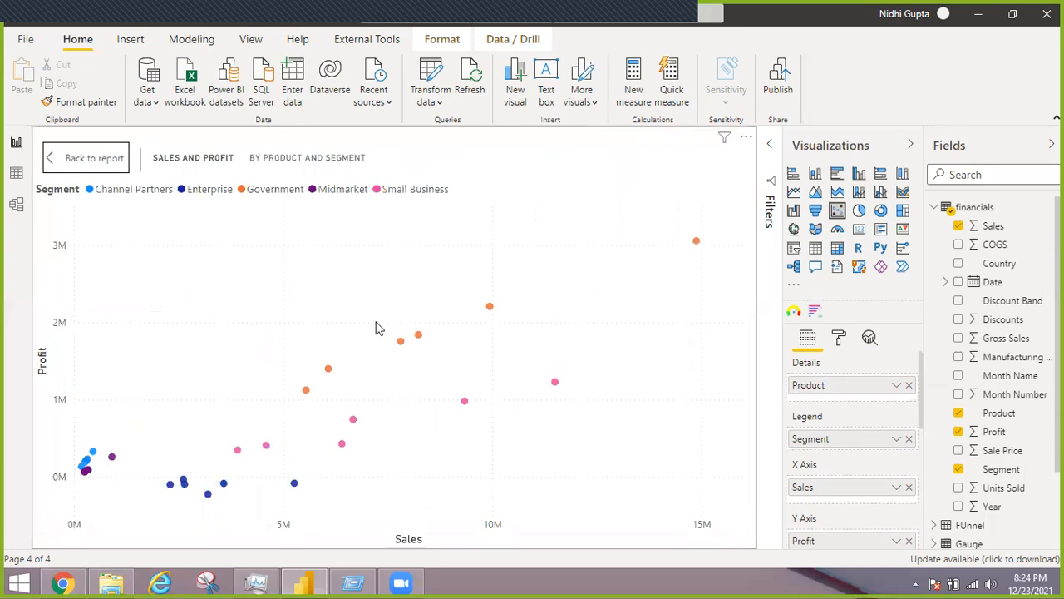
# Add a trend line to the Sales and Profit scatter chart from its analytics options
pyautogui.click(871, 336)
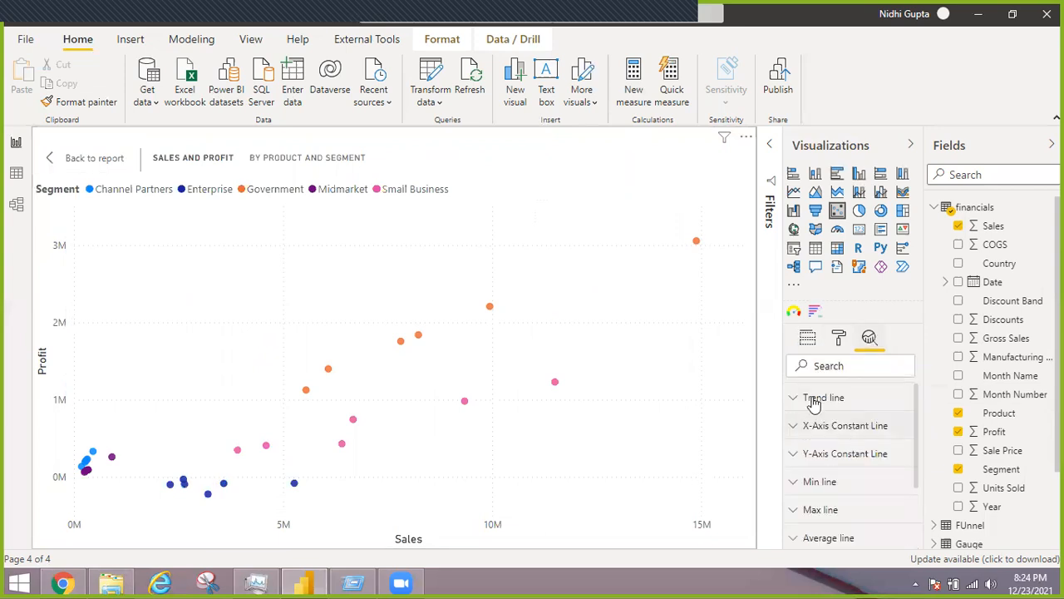
pyautogui.click(814, 401)
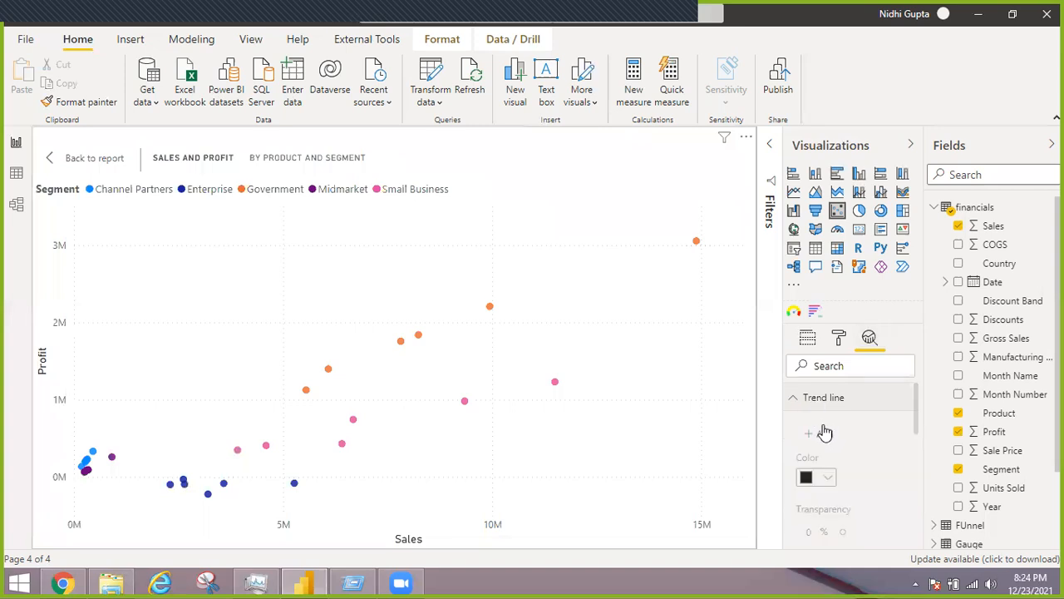
pyautogui.click(822, 433)
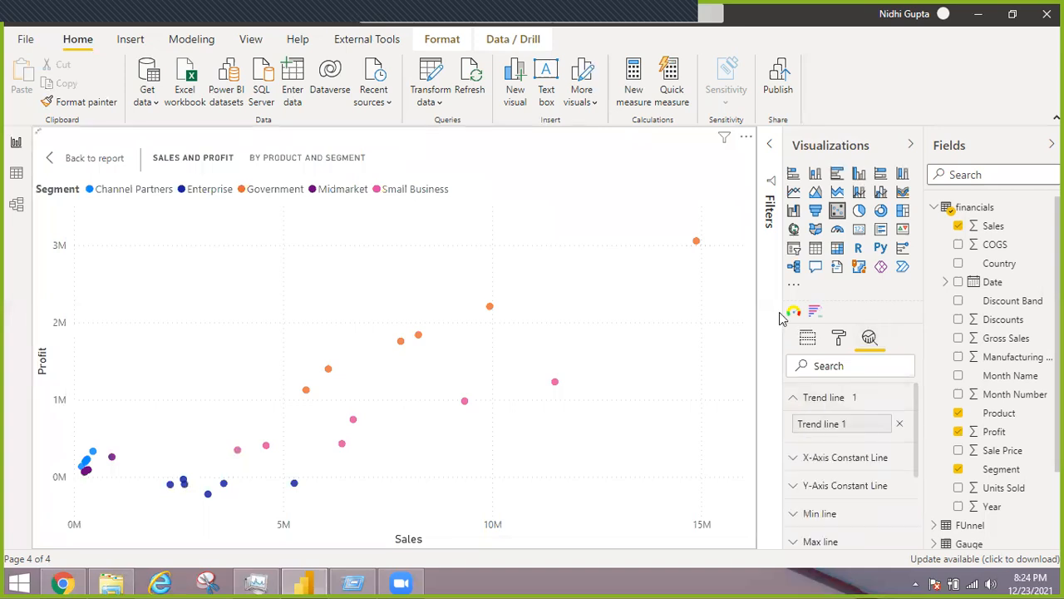
# Size the scatter chart's bubbles by Profit and inspect the largest Government bubble
pyautogui.click(807, 340)
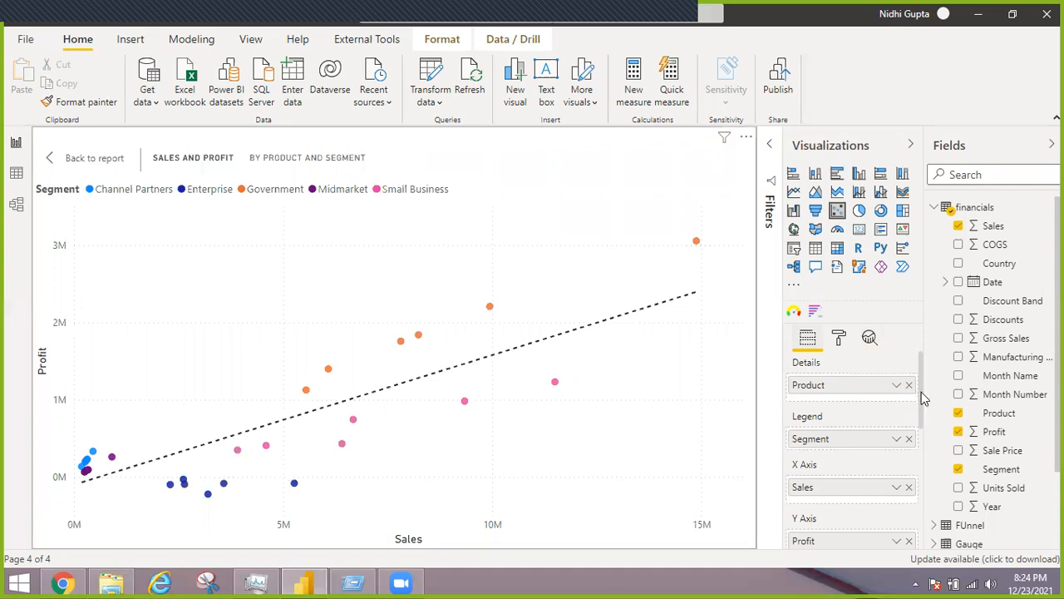
pyautogui.scroll(-2, 920, 418)
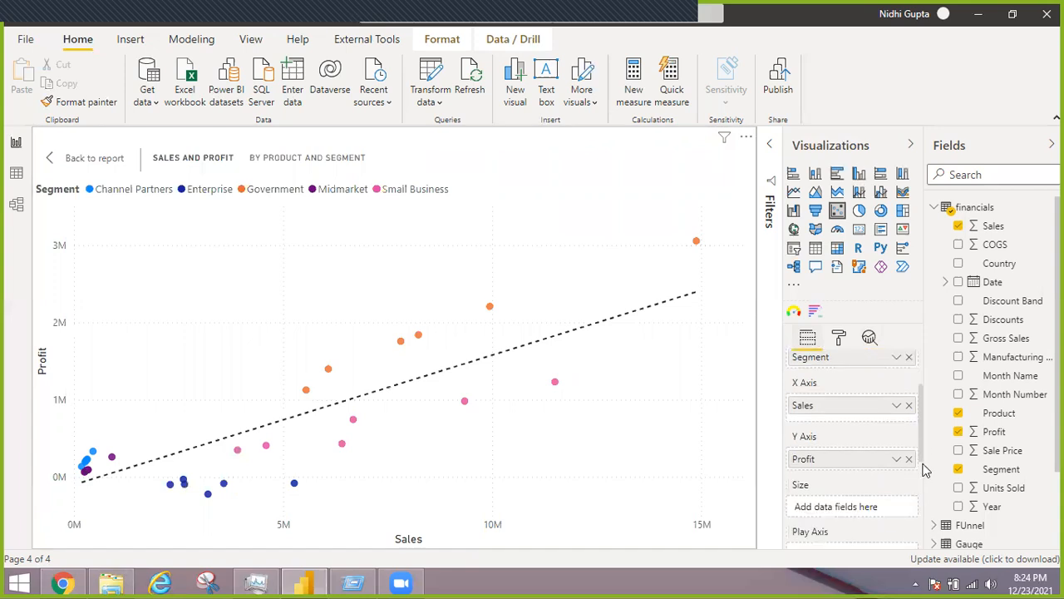
pyautogui.scroll(-2, 926, 471)
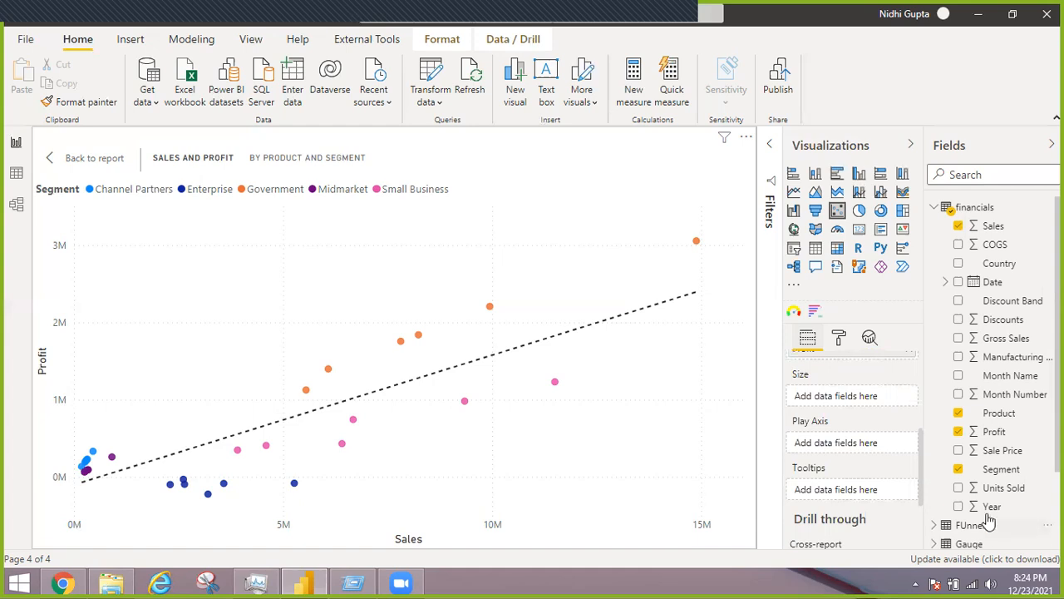
pyautogui.moveTo(998, 432); pyautogui.dragTo(836, 403)
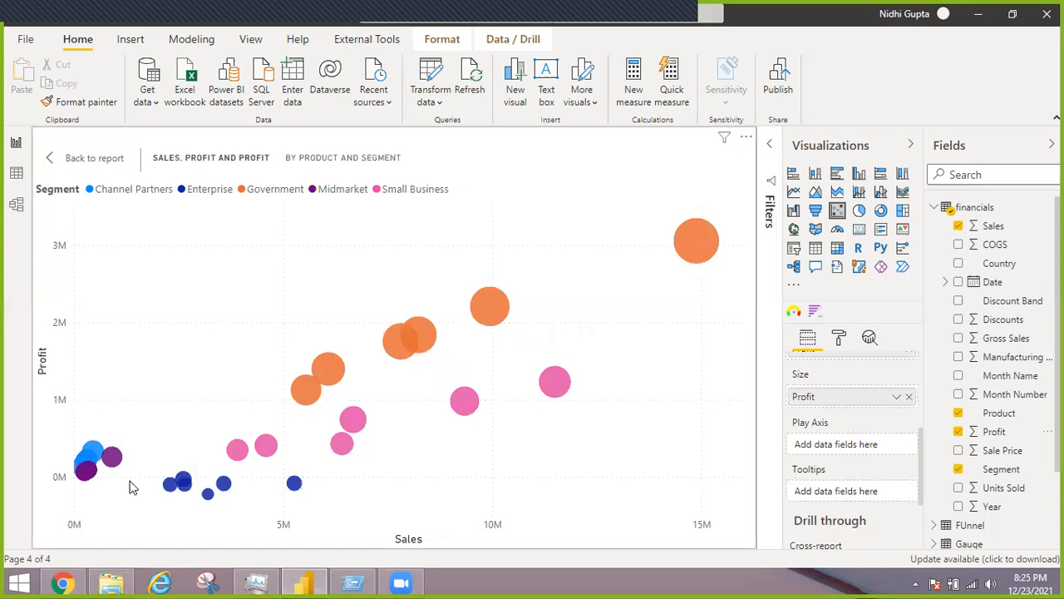
pyautogui.moveTo(699, 252)
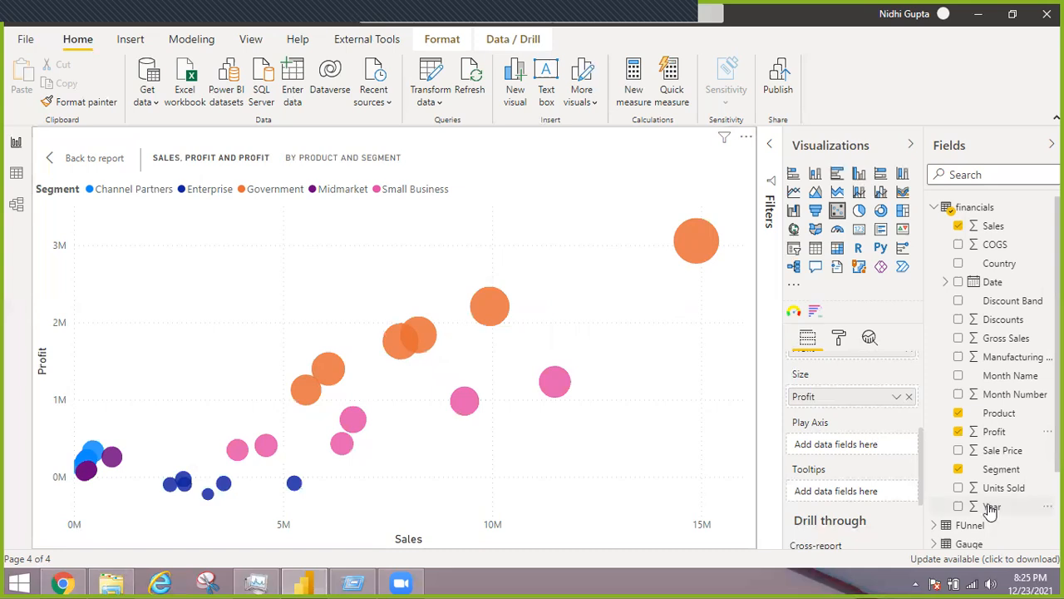
# Assign Year to the scatter chart's play axis and run the animation from 2013 to 2014 several times
pyautogui.moveTo(901, 482); pyautogui.dragTo(846, 445)
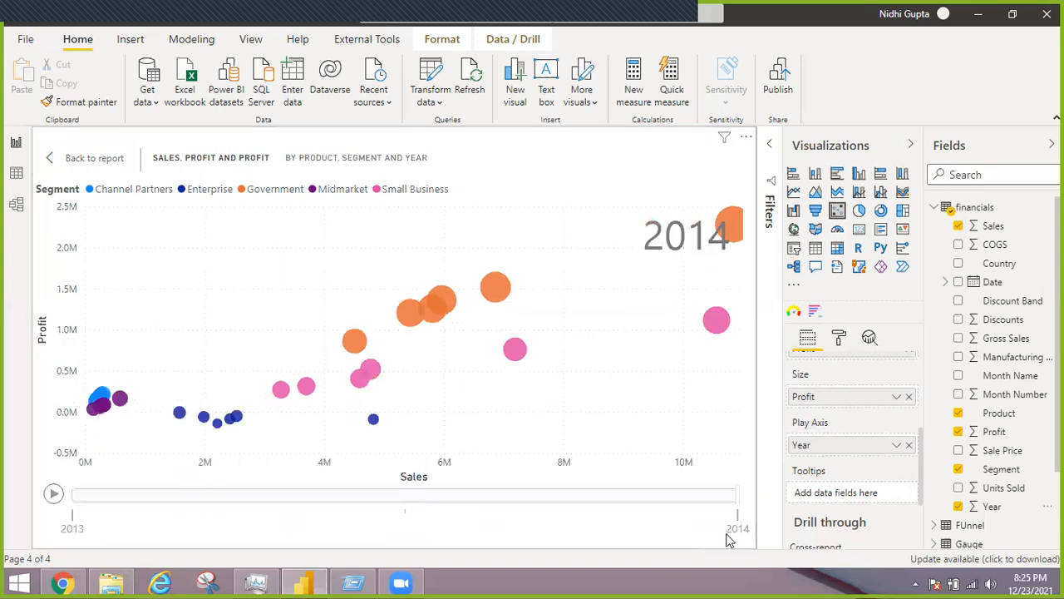
pyautogui.click(51, 496)
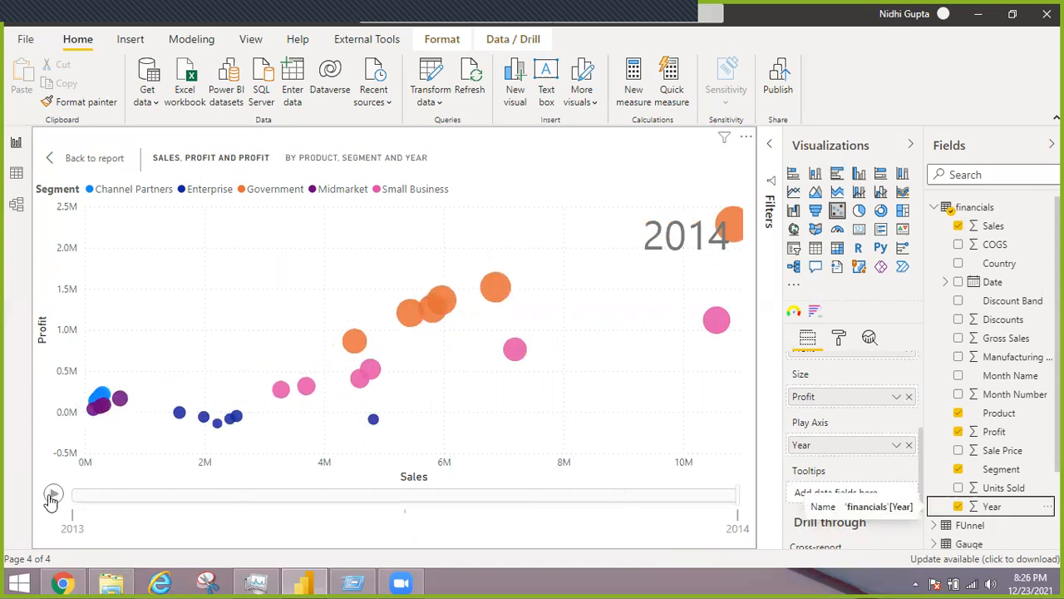
pyautogui.click(52, 497)
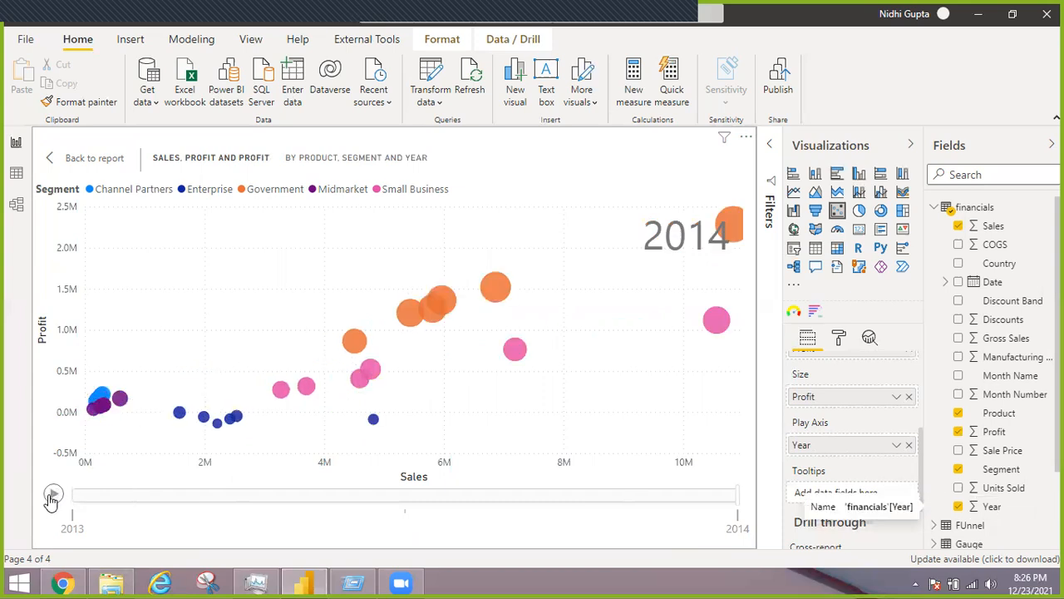
pyautogui.click(51, 496)
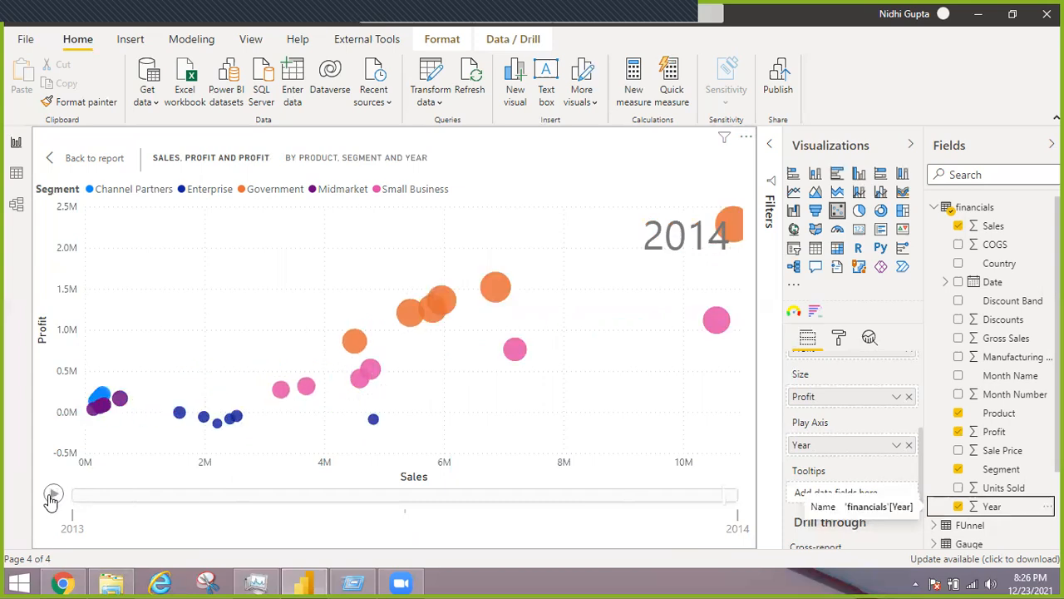
pyautogui.click(52, 496)
pyautogui.click(51, 497)
# Trace the yearly paths of the Paseo Government bubble, the two highest-sales Small Business bubbles and the Paseo Enterprise bubble
pyautogui.moveTo(729, 220)
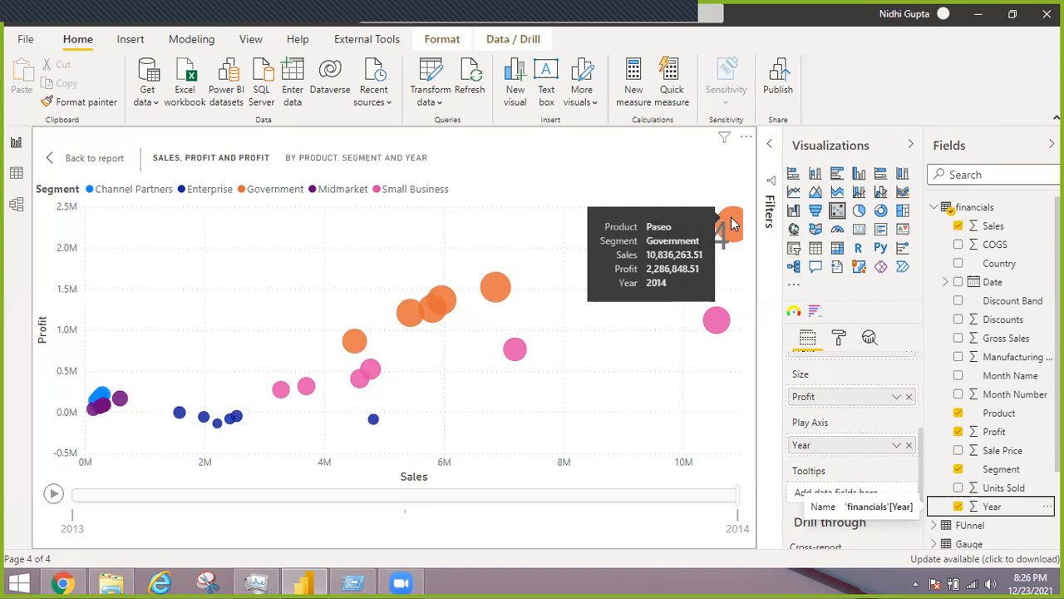
pyautogui.click(731, 223)
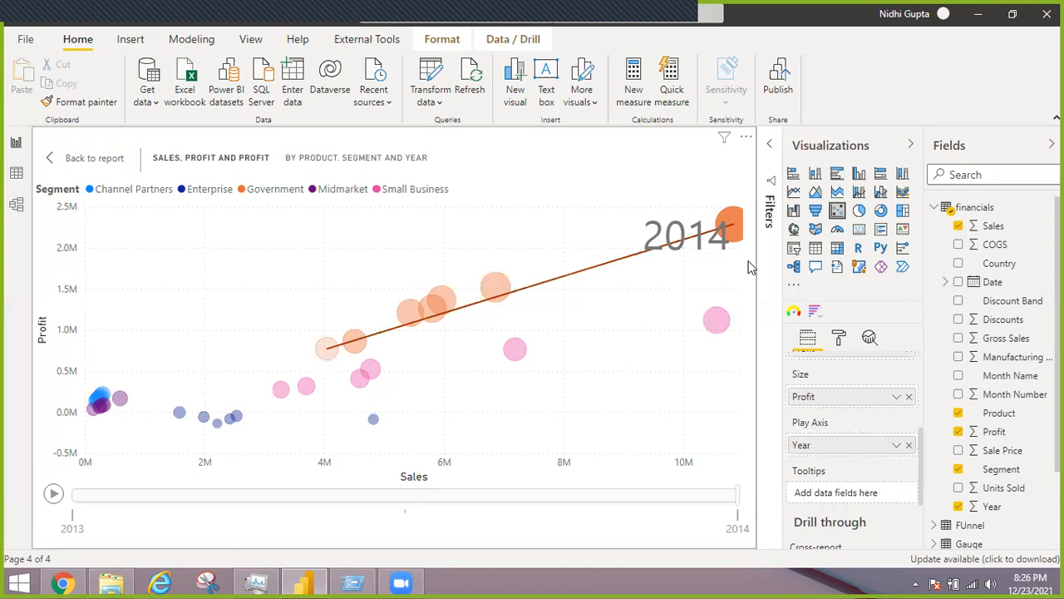
pyautogui.click(509, 351)
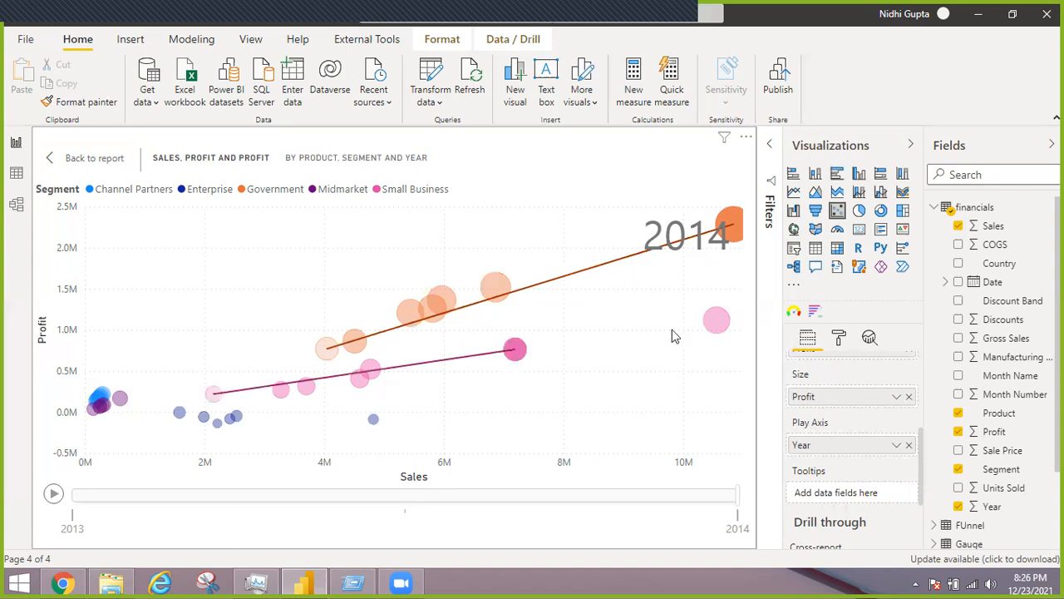
pyautogui.keyDown('ctrl'); pyautogui.click(716, 322); pyautogui.keyUp('ctrl')
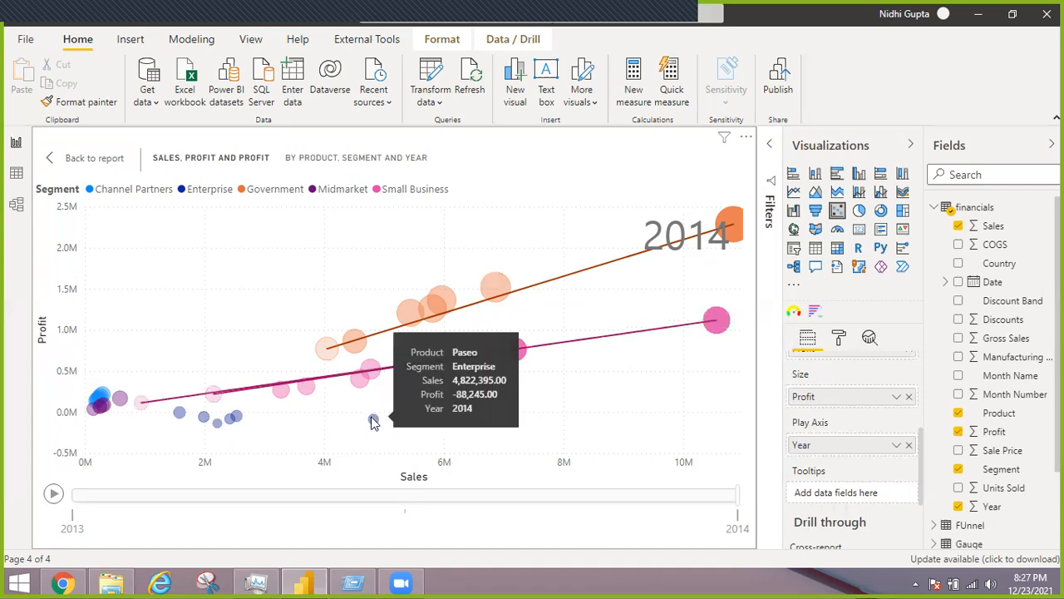
pyautogui.keyDown('ctrl'); pyautogui.click(373, 420); pyautogui.keyUp('ctrl')
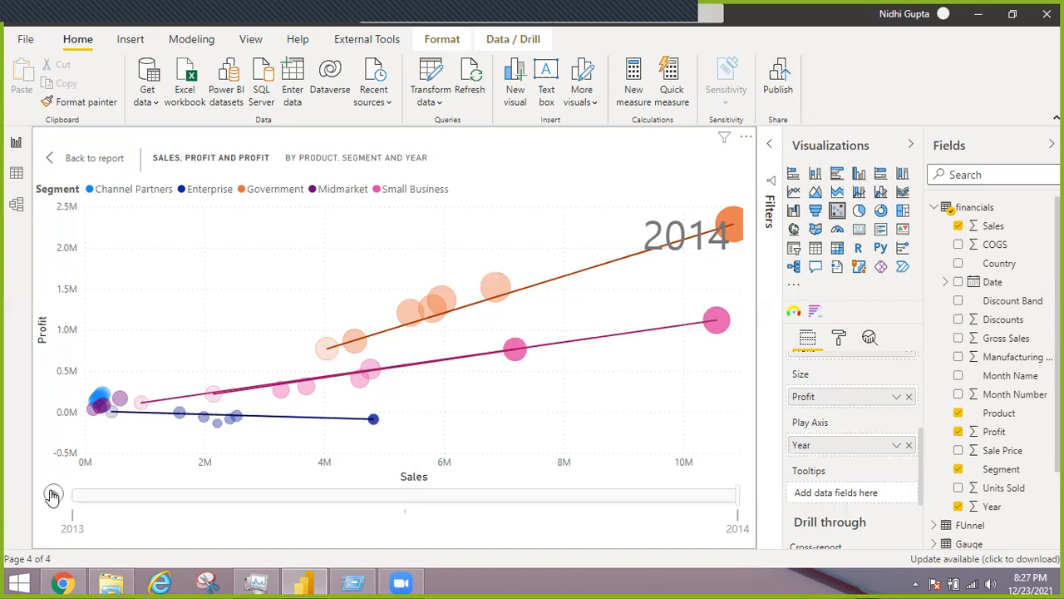
# Replay the yearly animation with the traced bubbles, then return from focus mode to the report page
pyautogui.click(52, 495)
pyautogui.click(51, 495)
pyautogui.click(52, 496)
pyautogui.click(57, 166)
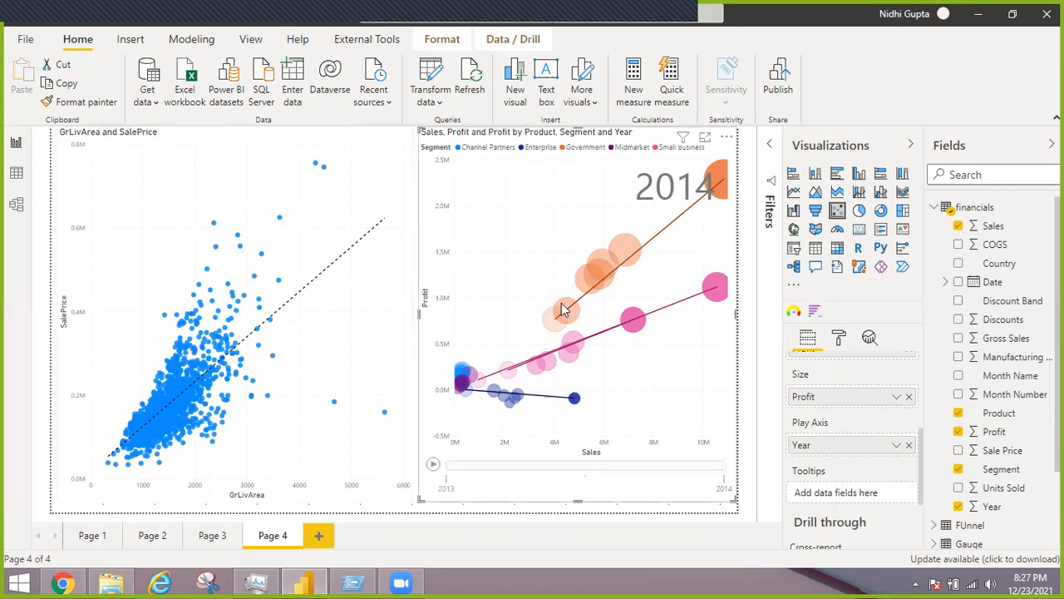
pyautogui.moveTo(563, 310)
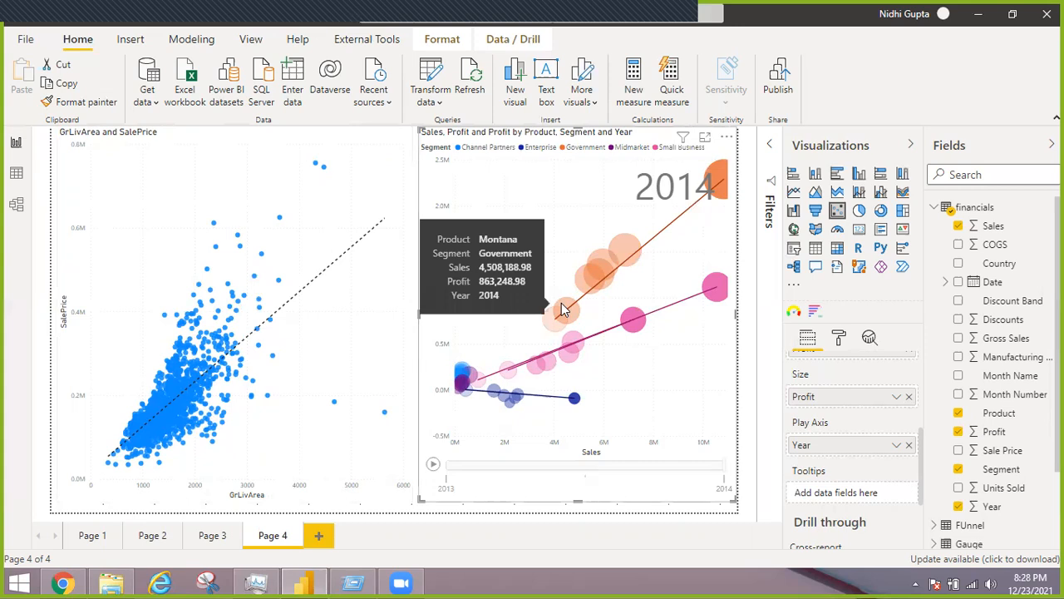
# Add a new report page and place an empty waterfall chart on it
pyautogui.click(319, 537)
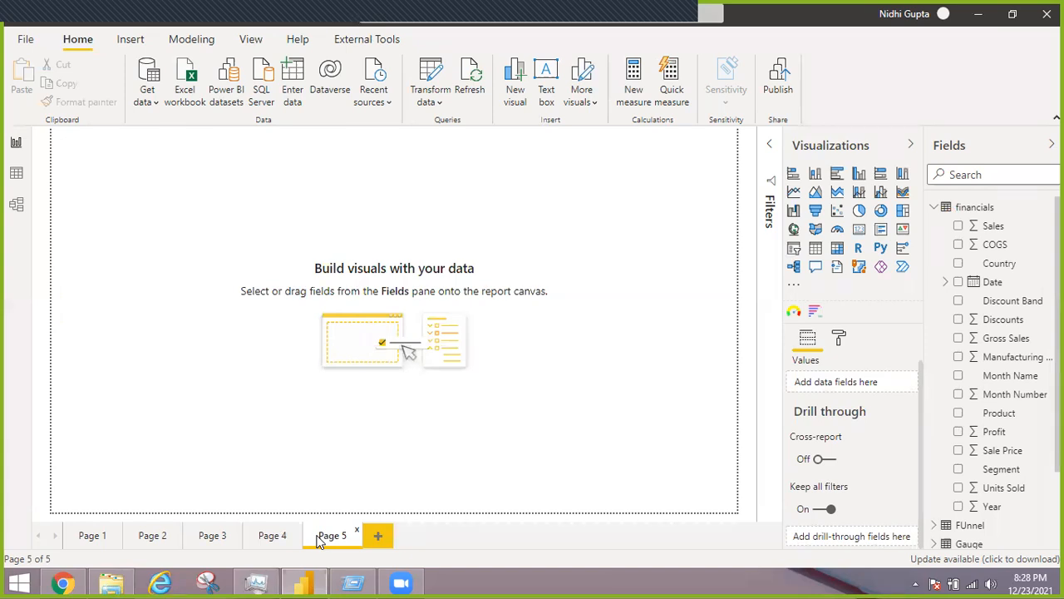
pyautogui.click(794, 211)
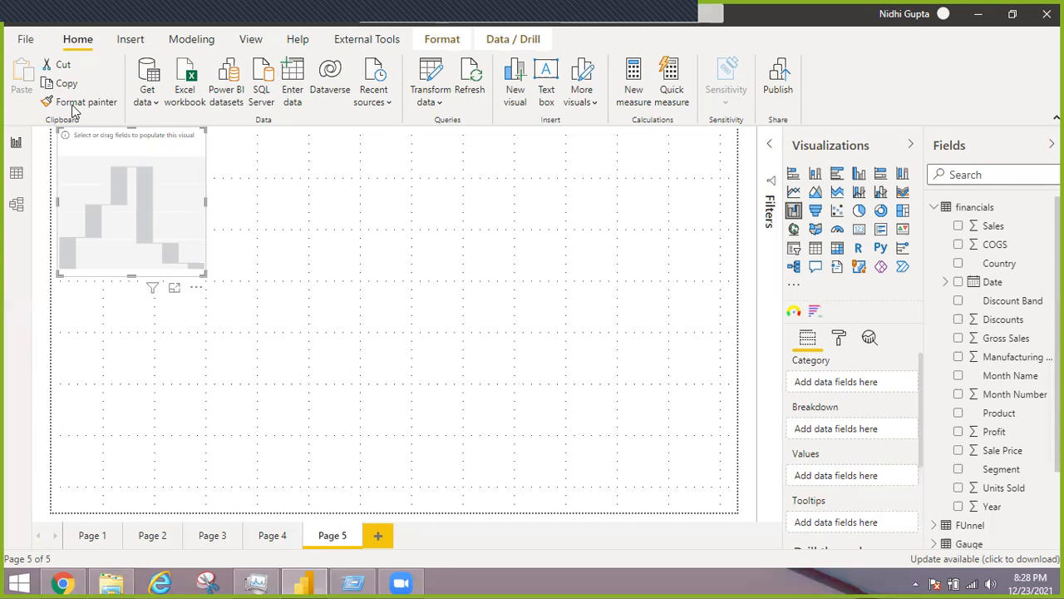
# Review the Waterfall table's Date and Change in Sales data, then return to the report page
pyautogui.click(16, 174)
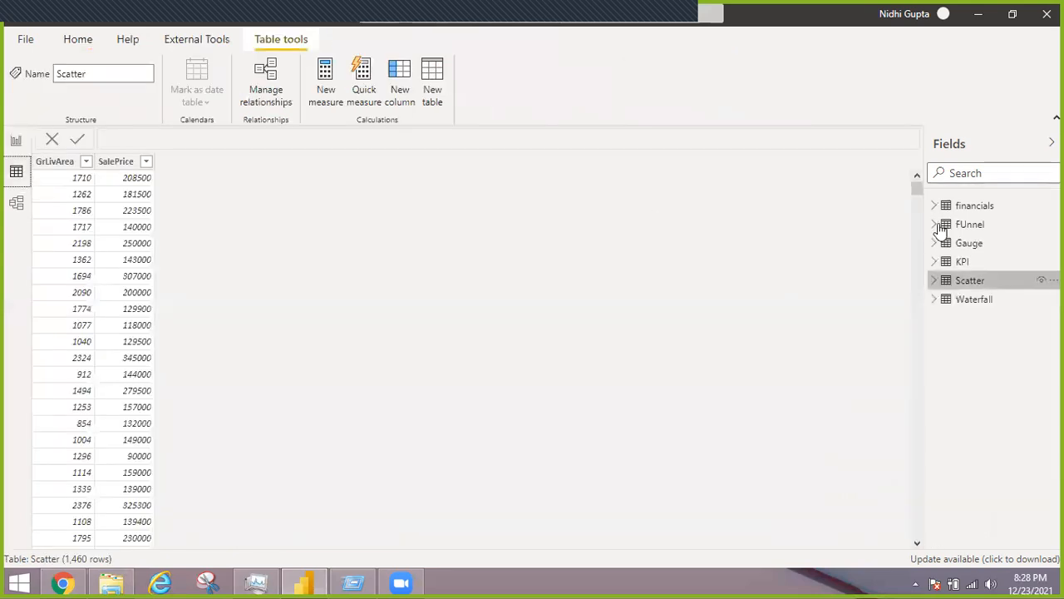
pyautogui.click(983, 304)
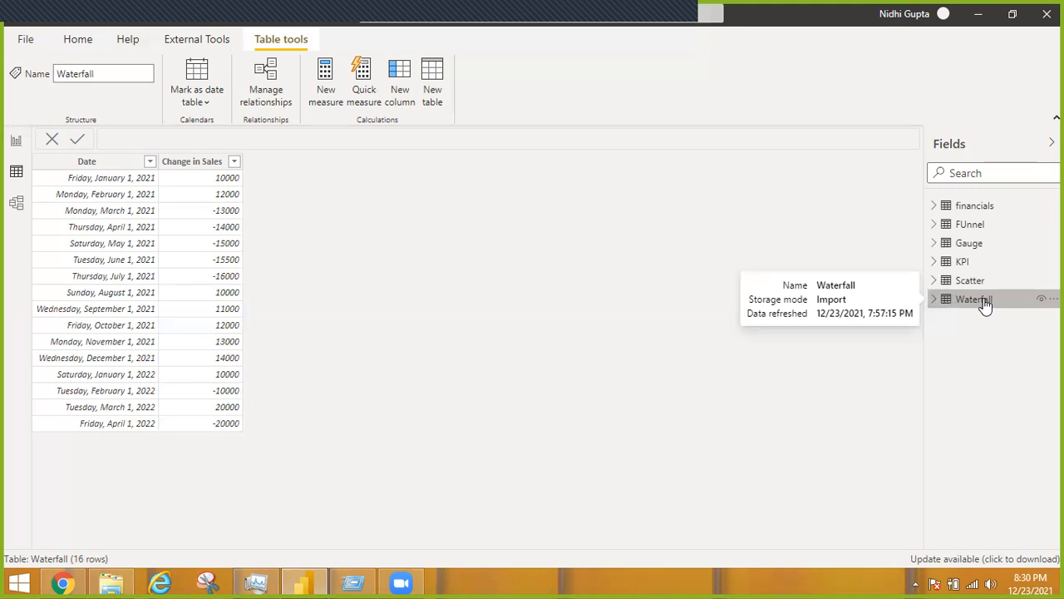
pyautogui.click(14, 142)
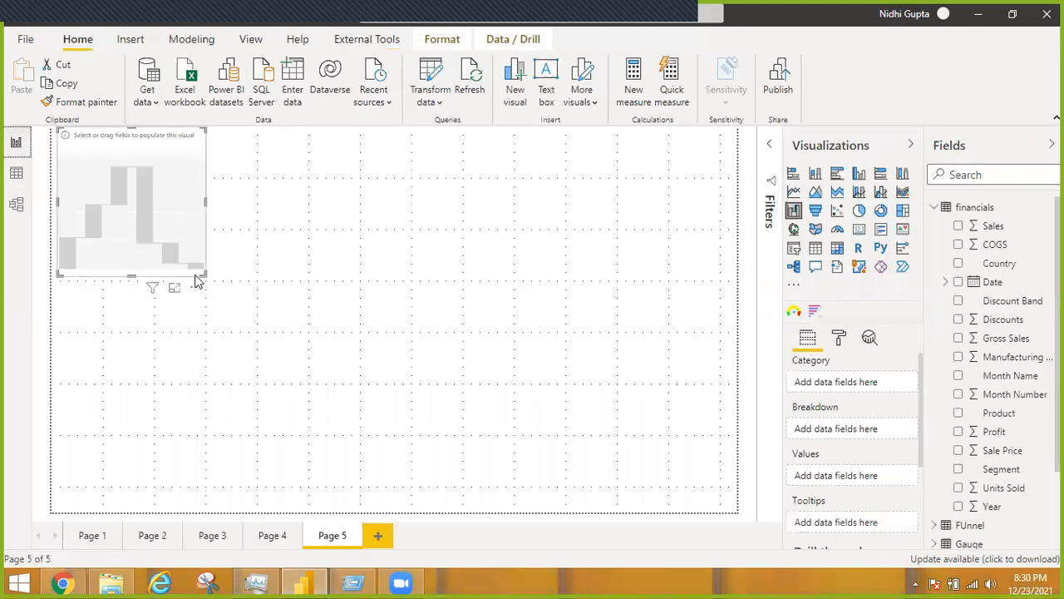
# Enlarge the waterfall chart to fill about half the page and set the Waterfall table's Date as its category
pyautogui.moveTo(205, 277); pyautogui.dragTo(427, 494)
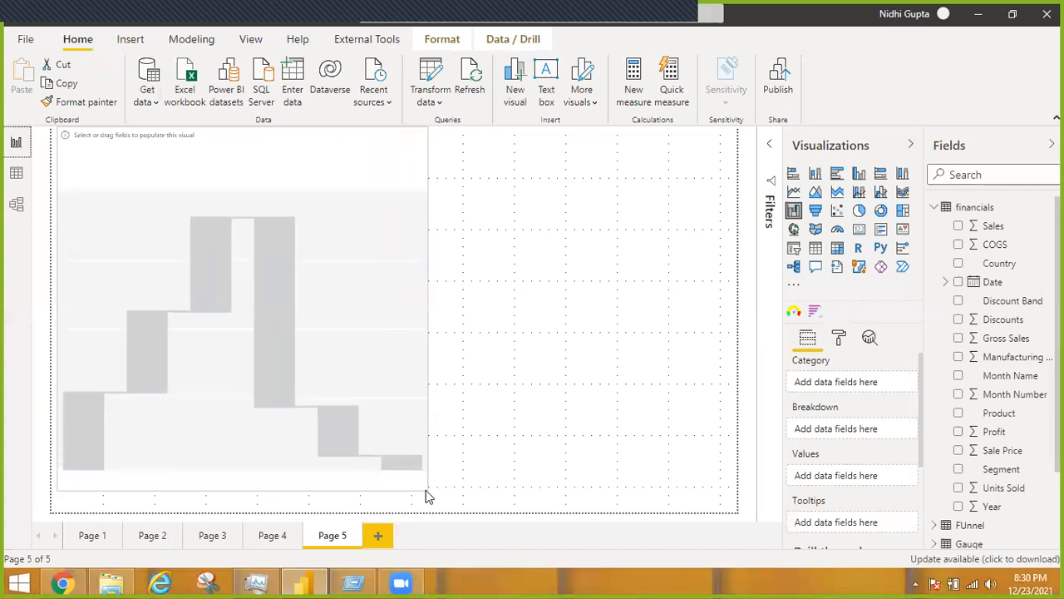
pyautogui.click(933, 209)
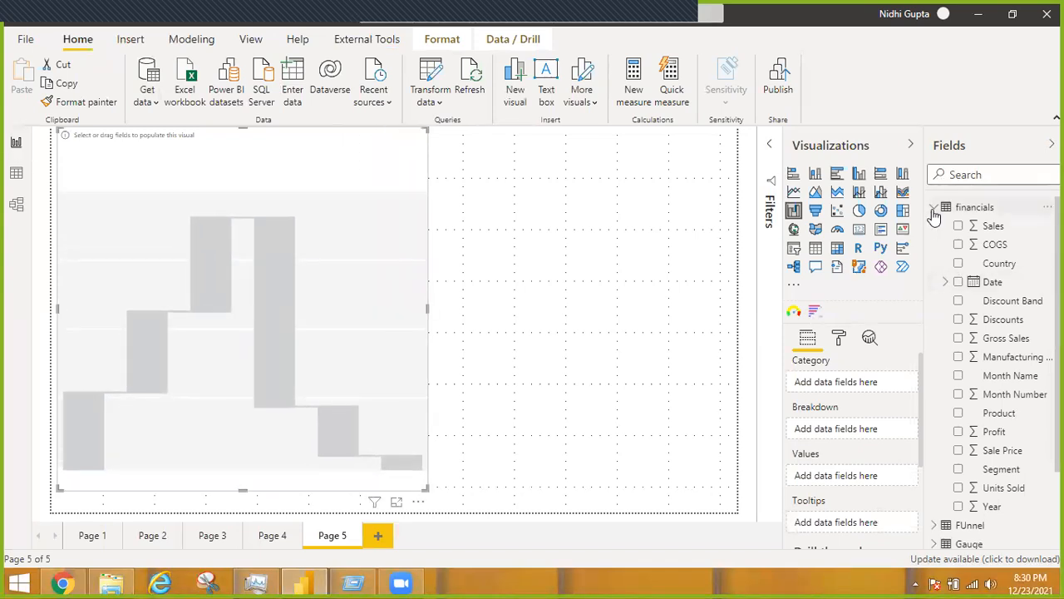
pyautogui.click(933, 210)
pyautogui.click(933, 282)
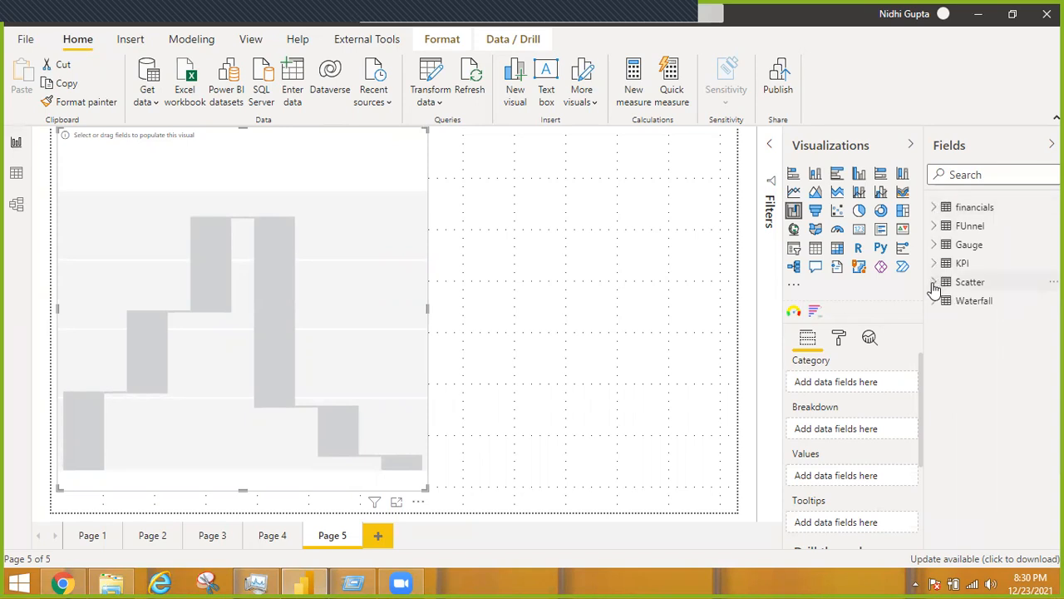
pyautogui.click(932, 300)
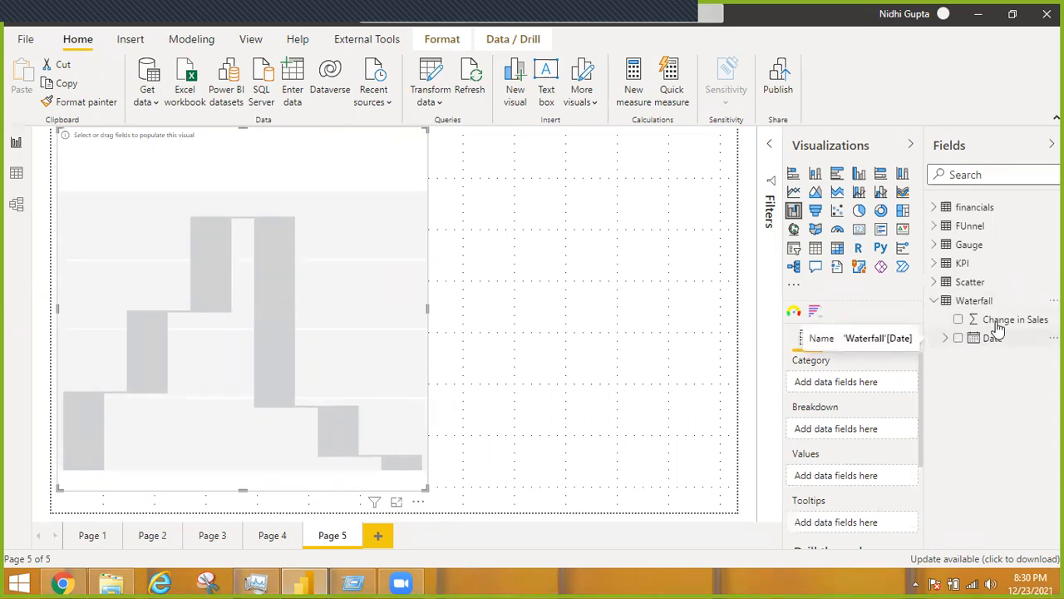
pyautogui.moveTo(989, 339); pyautogui.dragTo(844, 379)
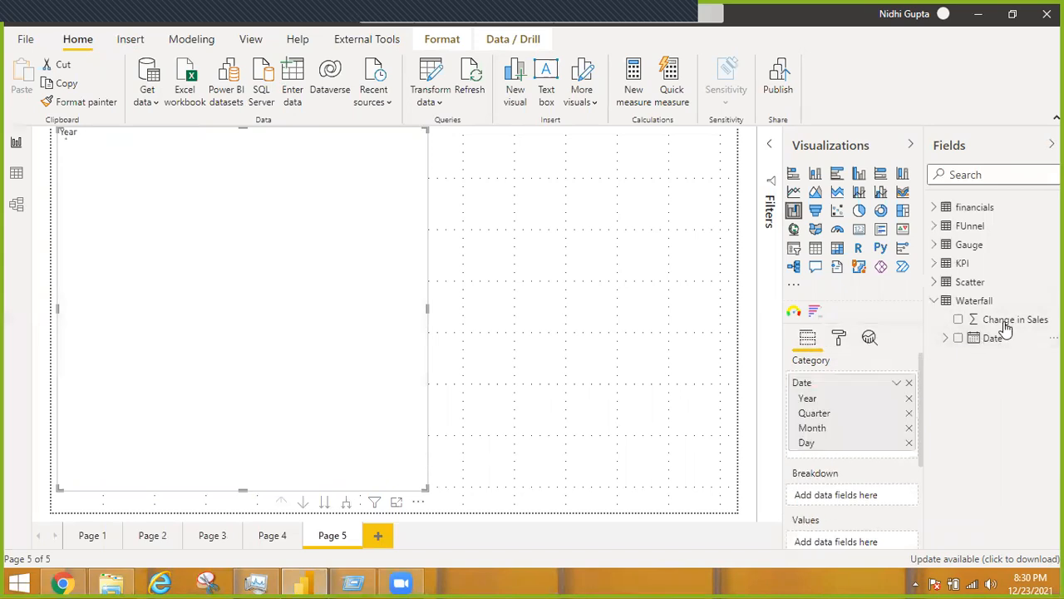
# Add the Waterfall table's Change in Sales field as the waterfall chart's values
pyautogui.scroll(-1, 859, 540)
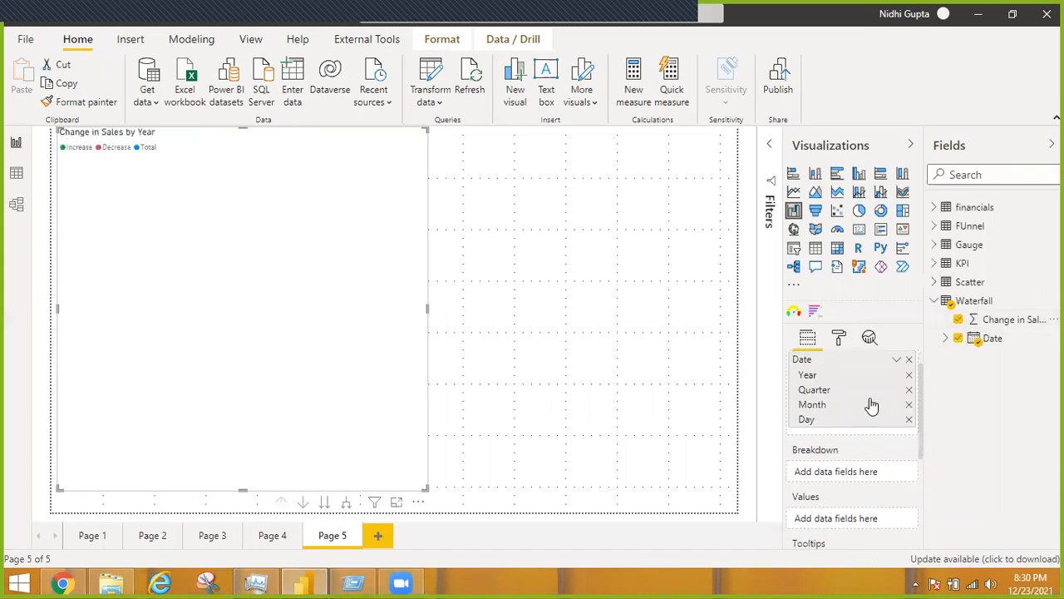
pyautogui.click(989, 324)
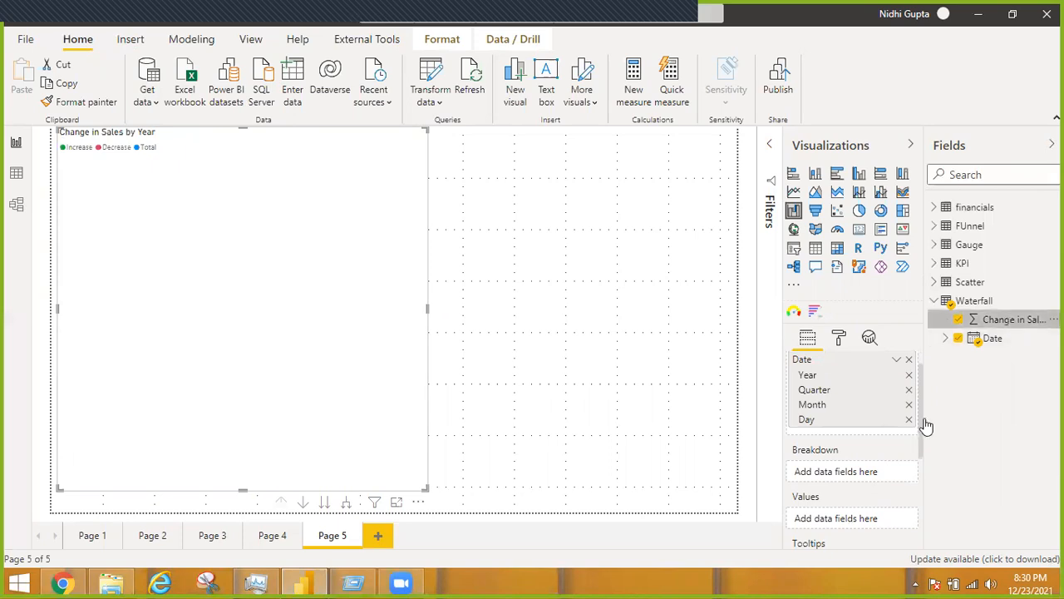
pyautogui.moveTo(919, 411); pyautogui.dragTo(919, 438)
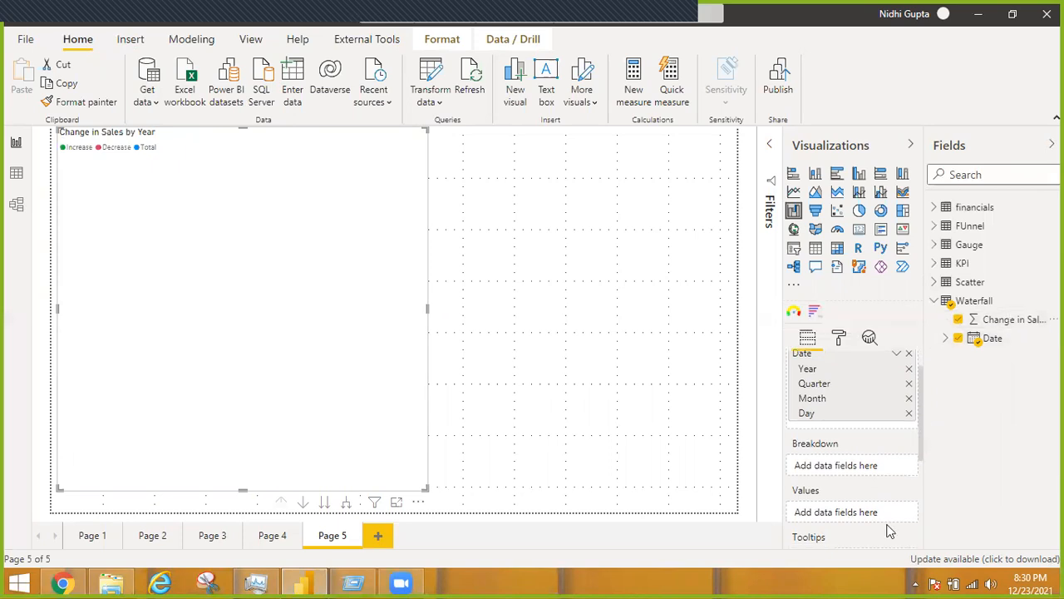
pyautogui.scroll(-1, 890, 527)
pyautogui.moveTo(861, 512); pyautogui.dragTo(843, 465)
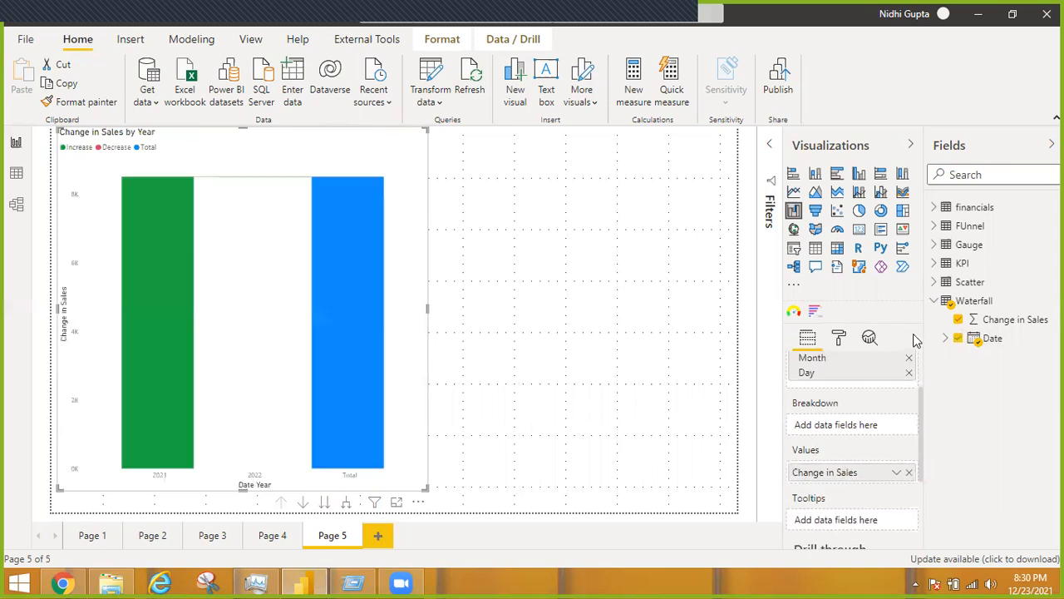
# Switch the waterfall category from the date hierarchy to plain Date and inspect the monthly bars and the total
pyautogui.moveTo(920, 407); pyautogui.dragTo(912, 349)
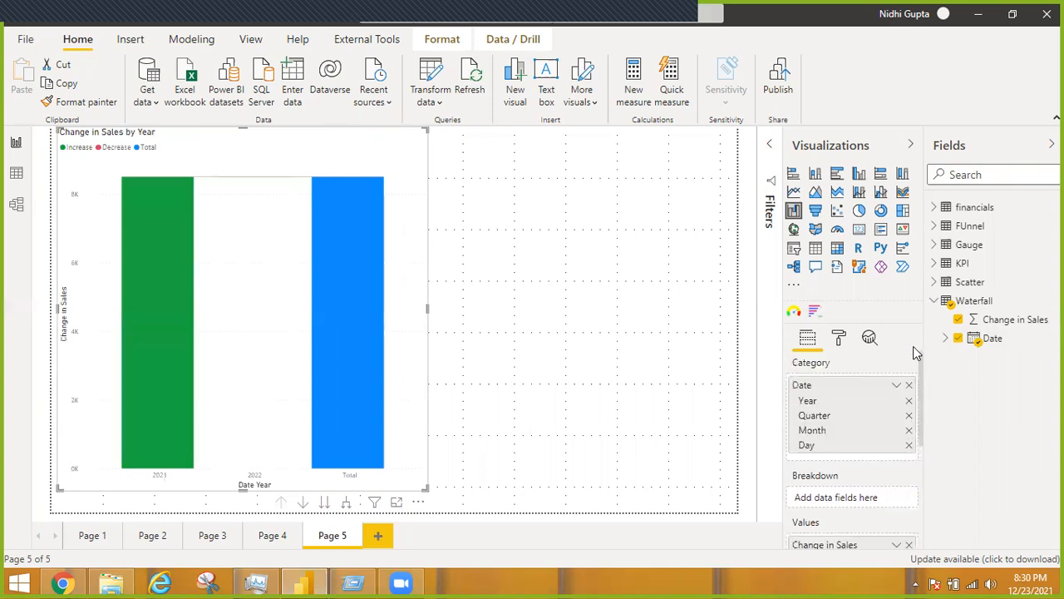
pyautogui.click(897, 385)
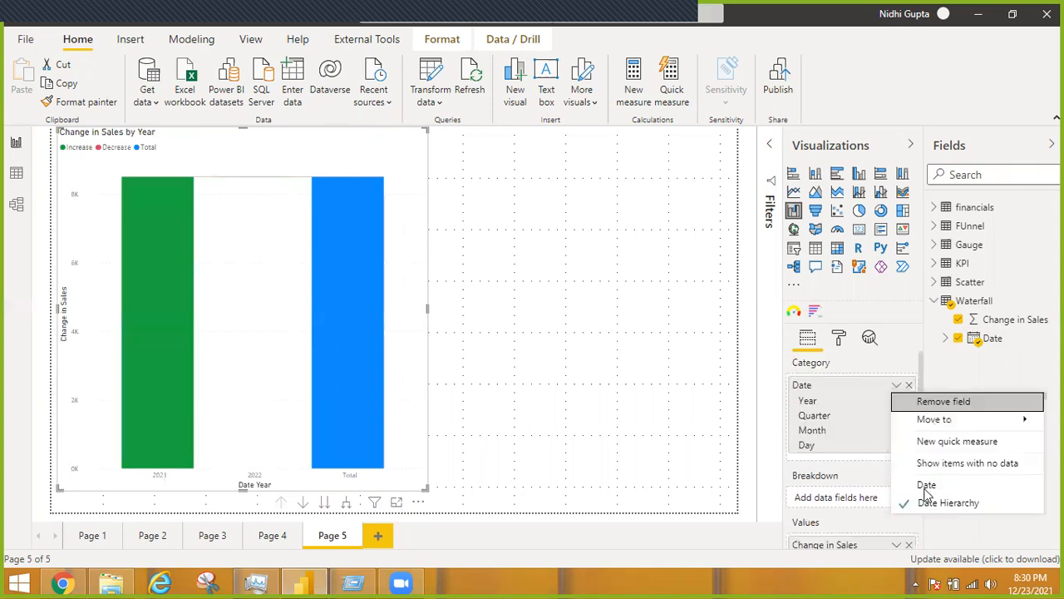
pyautogui.press('Escape')
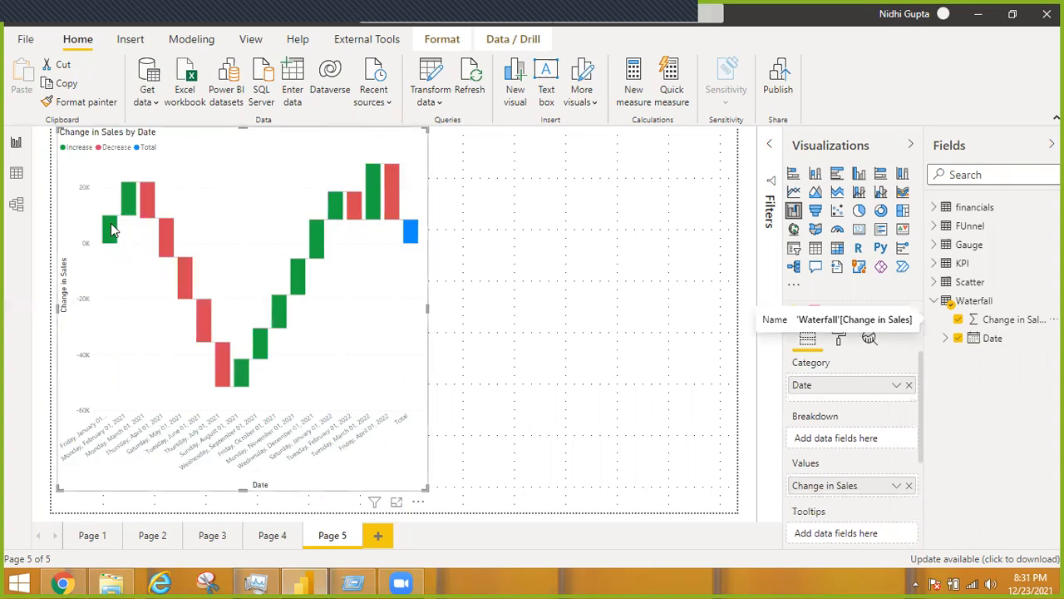
pyautogui.moveTo(110, 229)
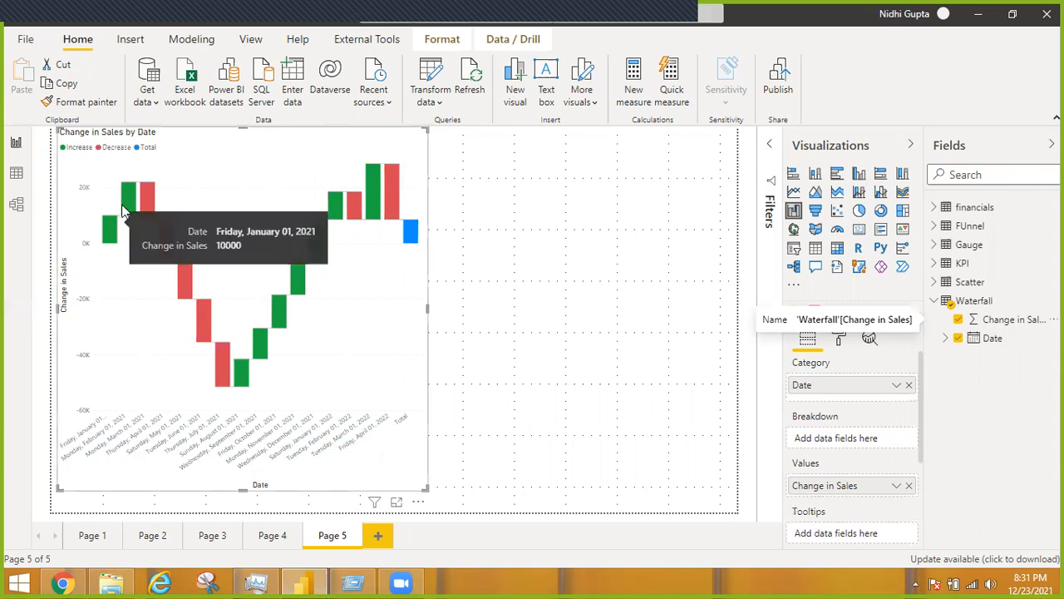
pyautogui.moveTo(123, 212)
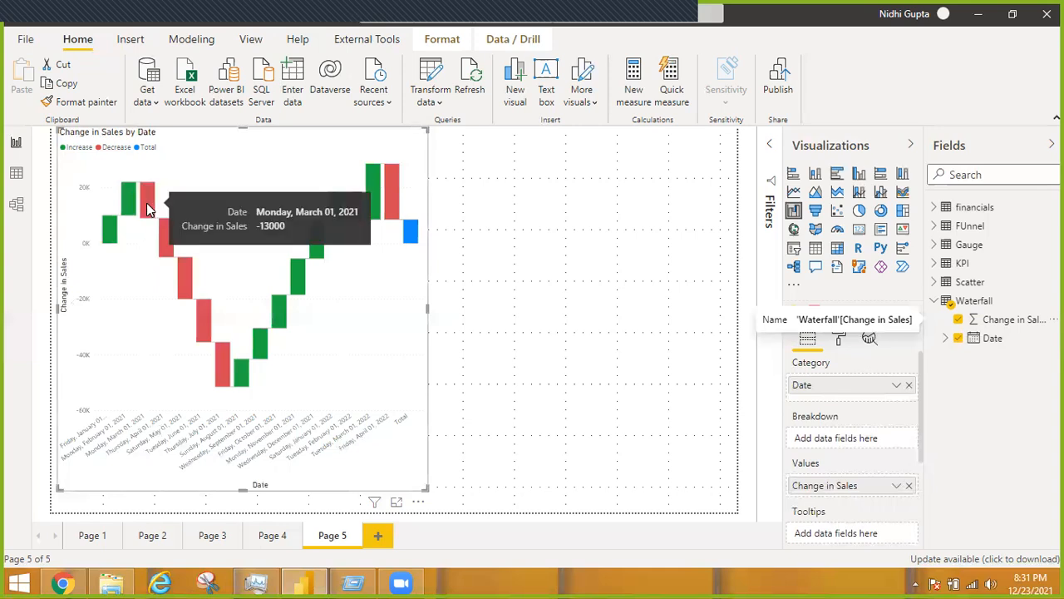
pyautogui.moveTo(162, 228)
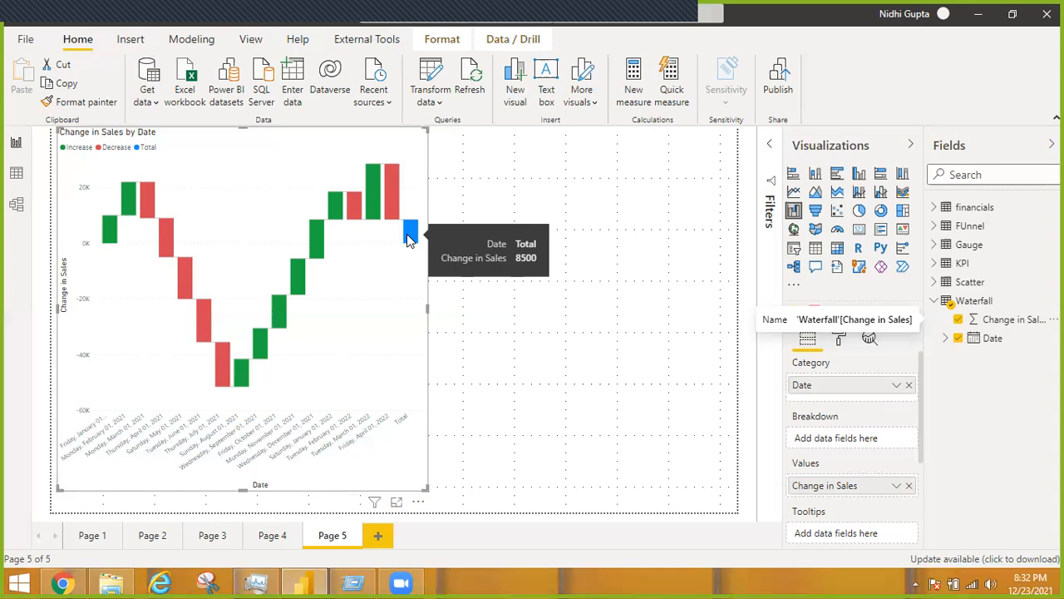
# Place an empty funnel chart beside the waterfall chart and review the FUnnel table's Field and Total Enquiries data
pyautogui.click(580, 368)
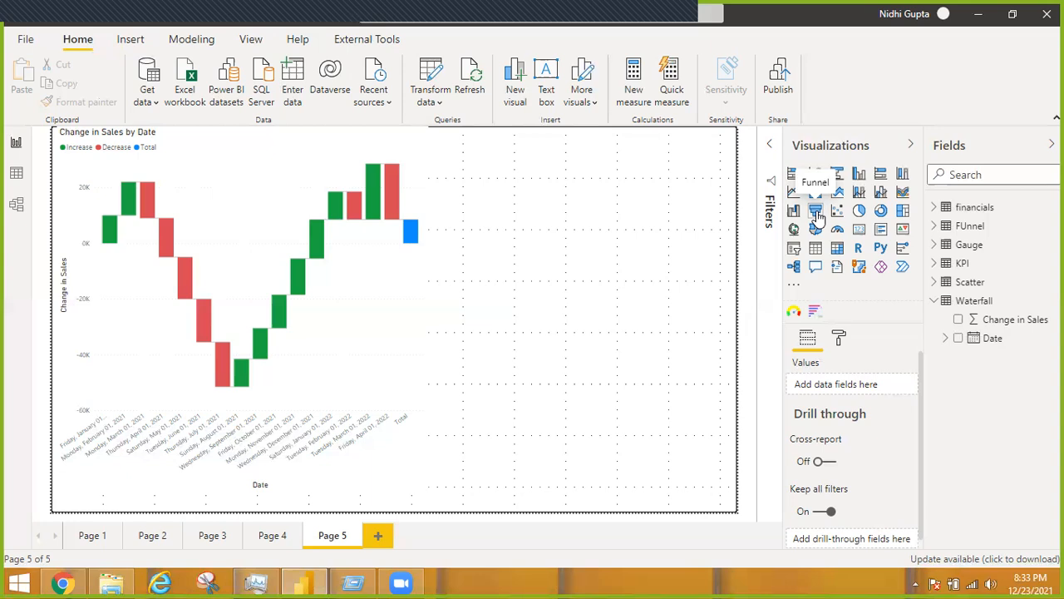
pyautogui.click(816, 211)
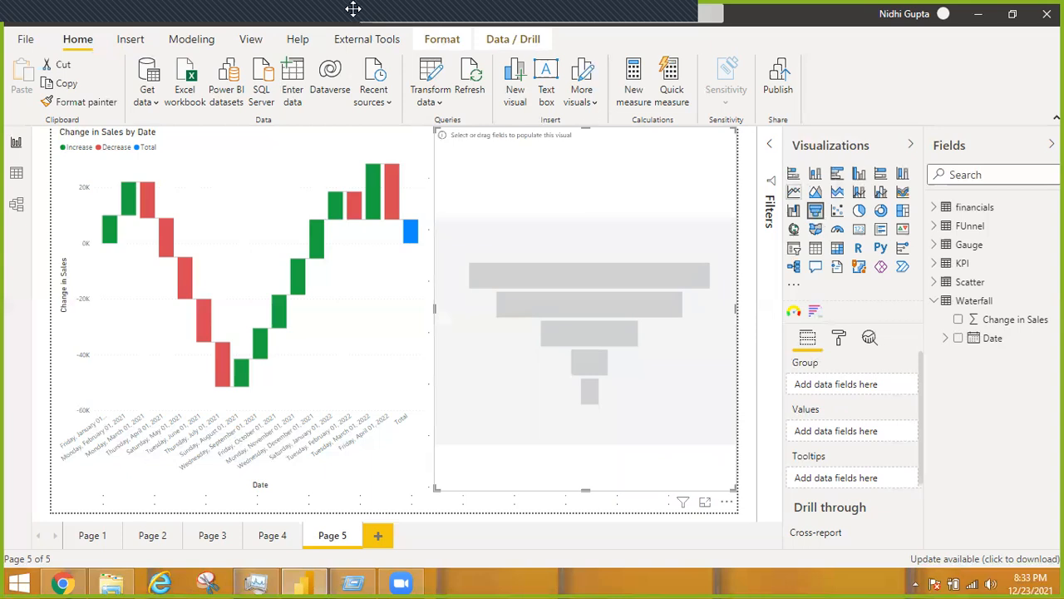
pyautogui.click(16, 174)
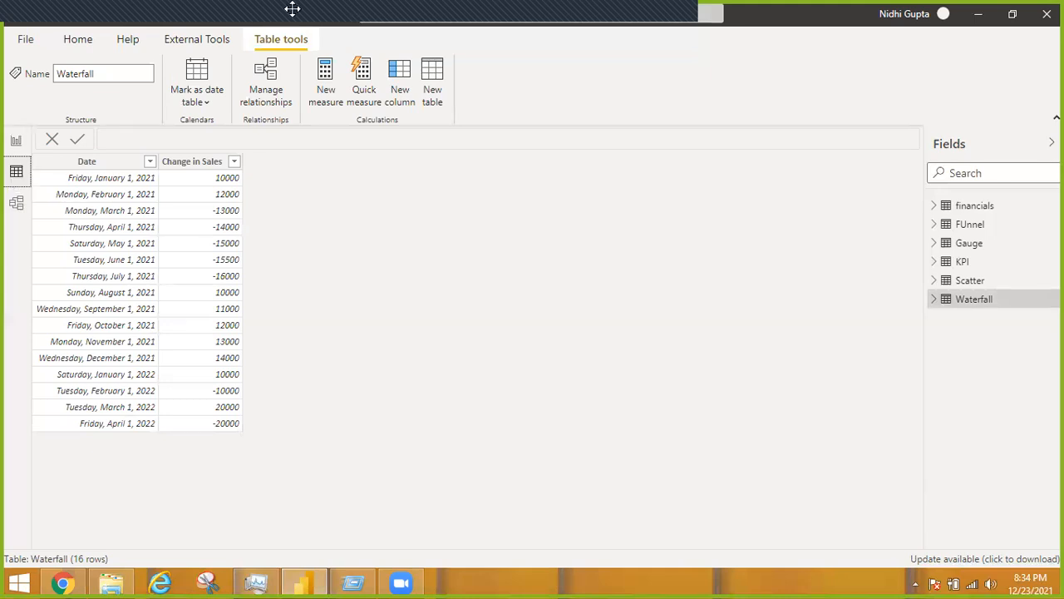
pyautogui.click(971, 231)
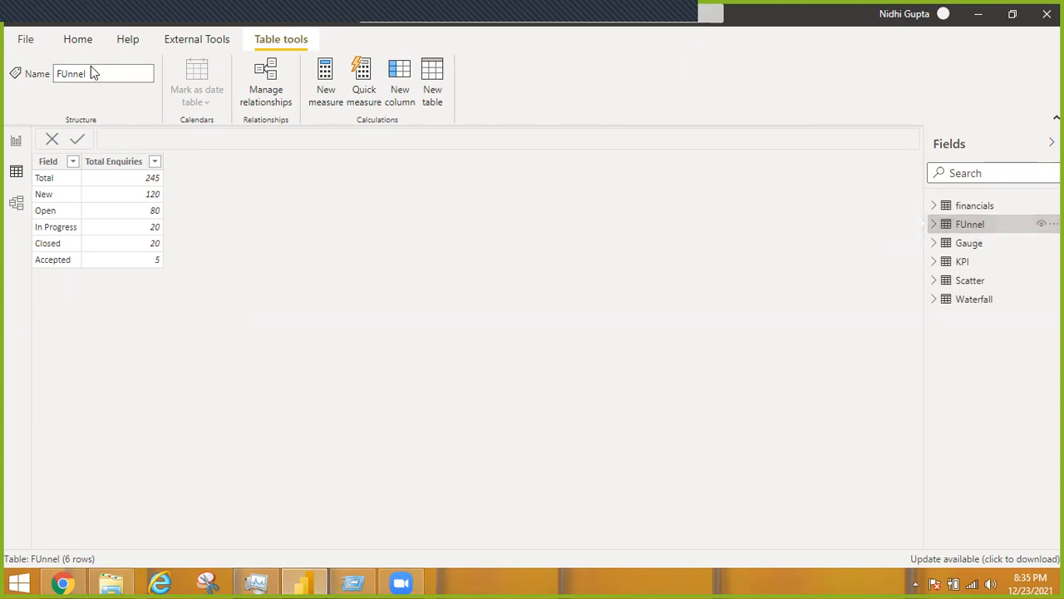
pyautogui.click(15, 141)
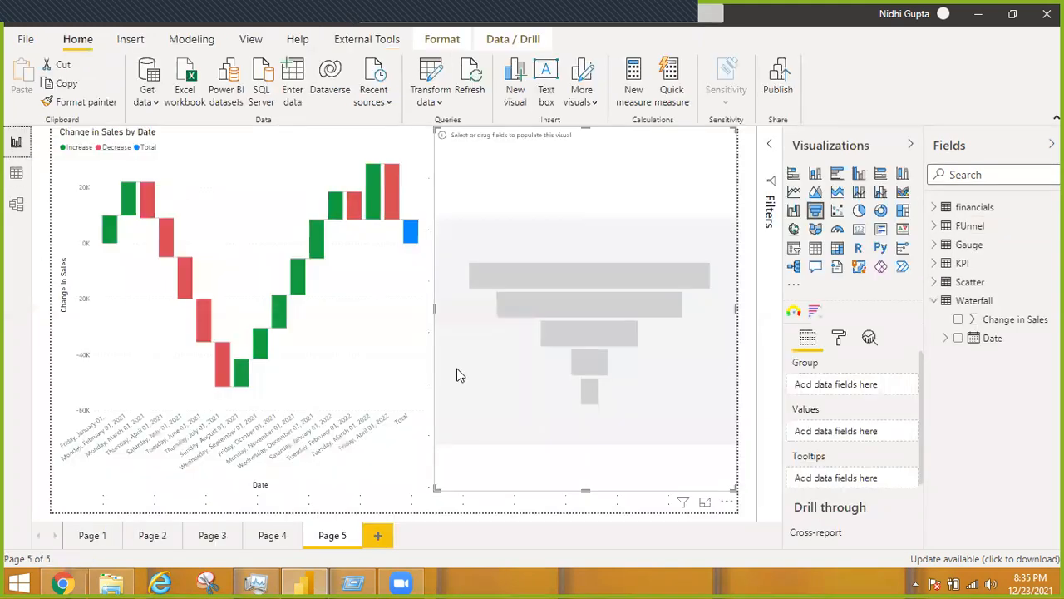
# Populate the funnel chart with Field as the group and Total Enquiries as the values
pyautogui.click(934, 226)
pyautogui.moveTo(990, 244); pyautogui.dragTo(845, 385)
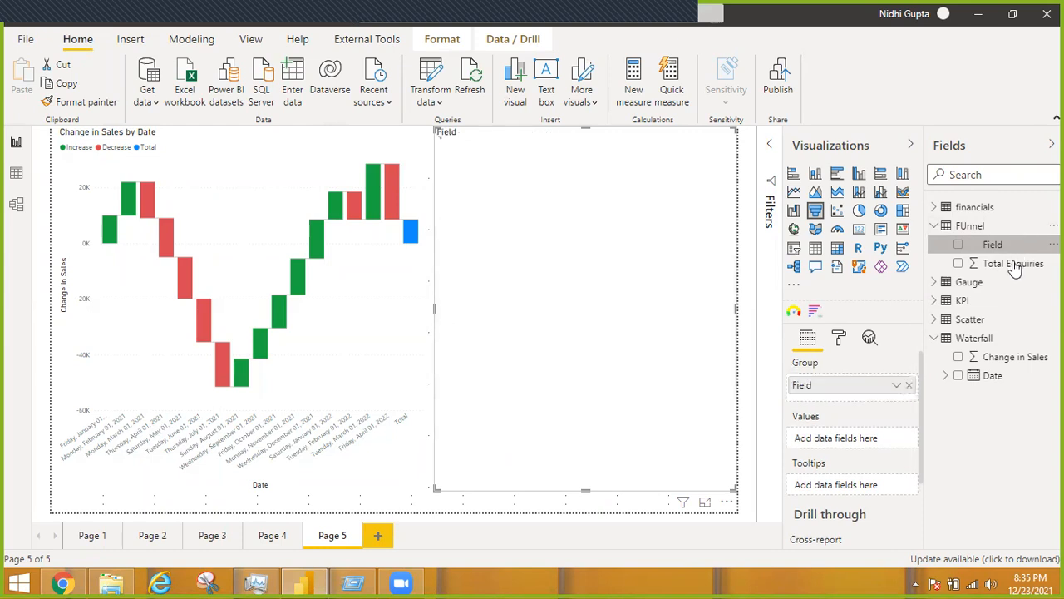
pyautogui.moveTo(1015, 264); pyautogui.dragTo(837, 441)
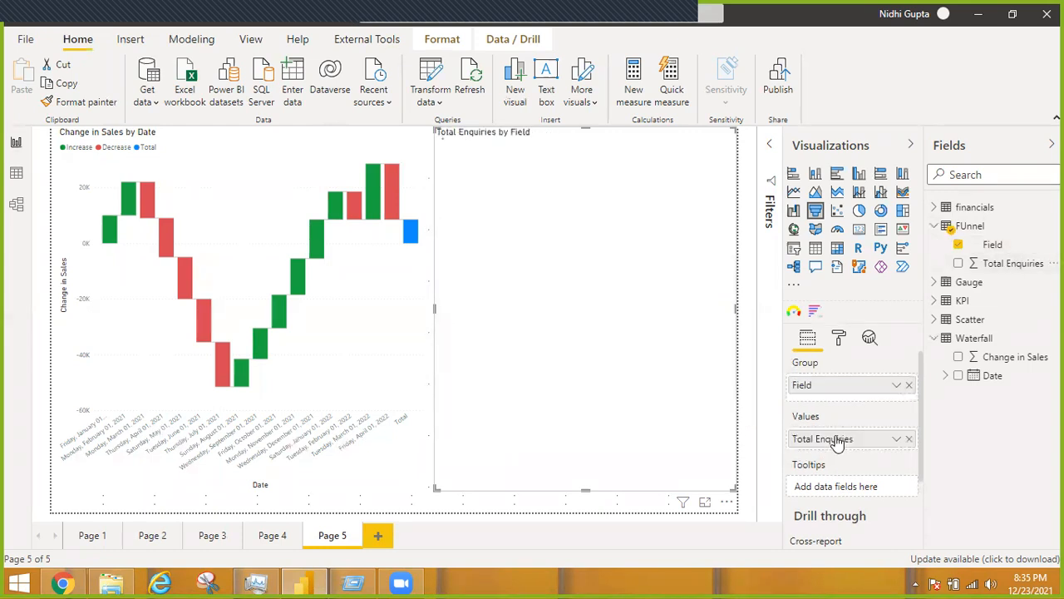
# Open the funnel chart in focus mode and examine each stage's enquiries, percent of first and percent of previous
pyautogui.click(705, 506)
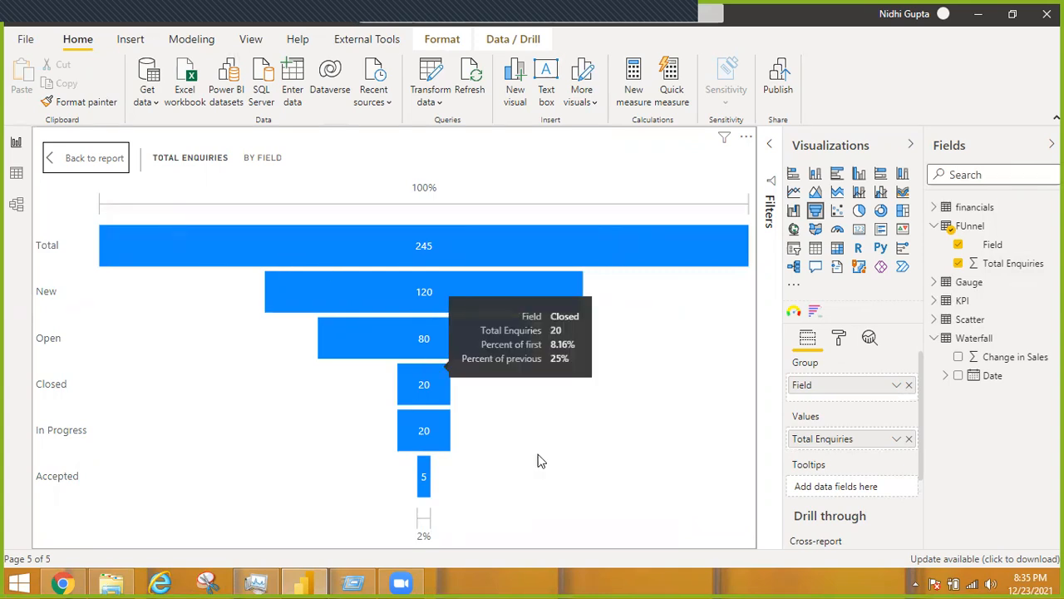
pyautogui.moveTo(441, 387)
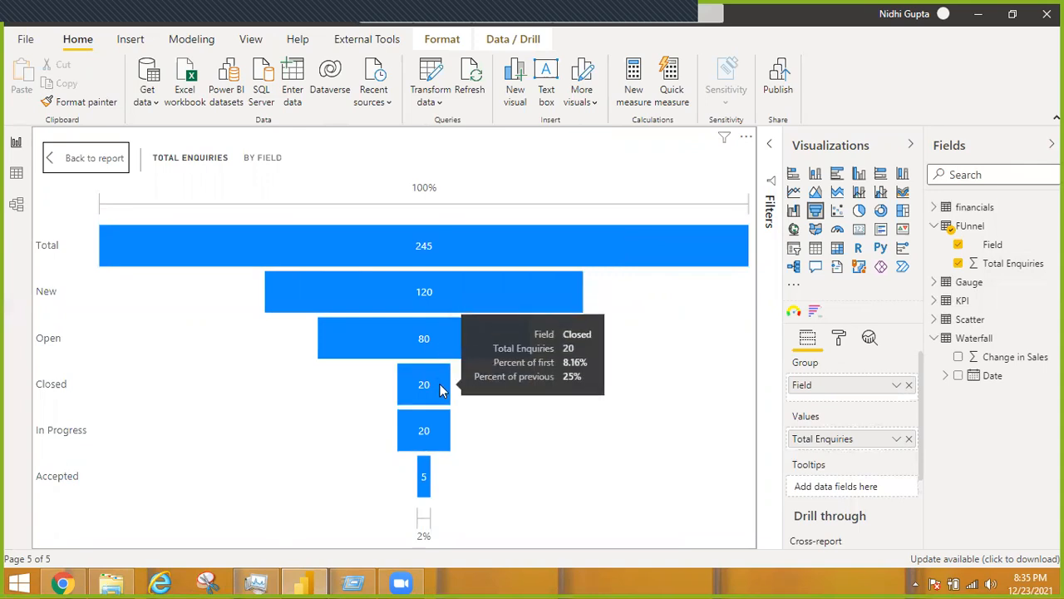
pyautogui.moveTo(437, 431)
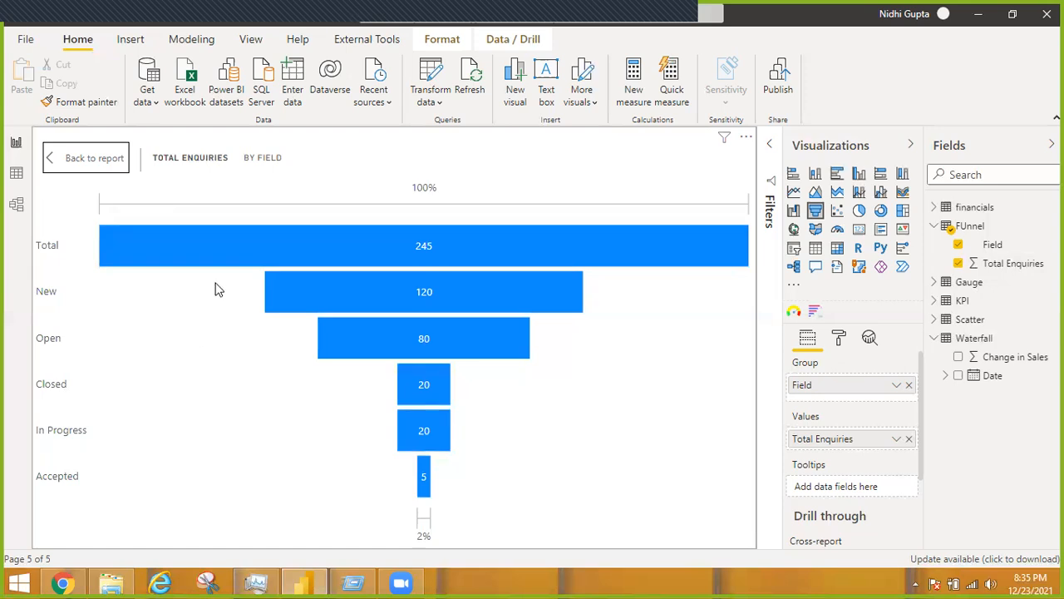
pyautogui.moveTo(232, 242)
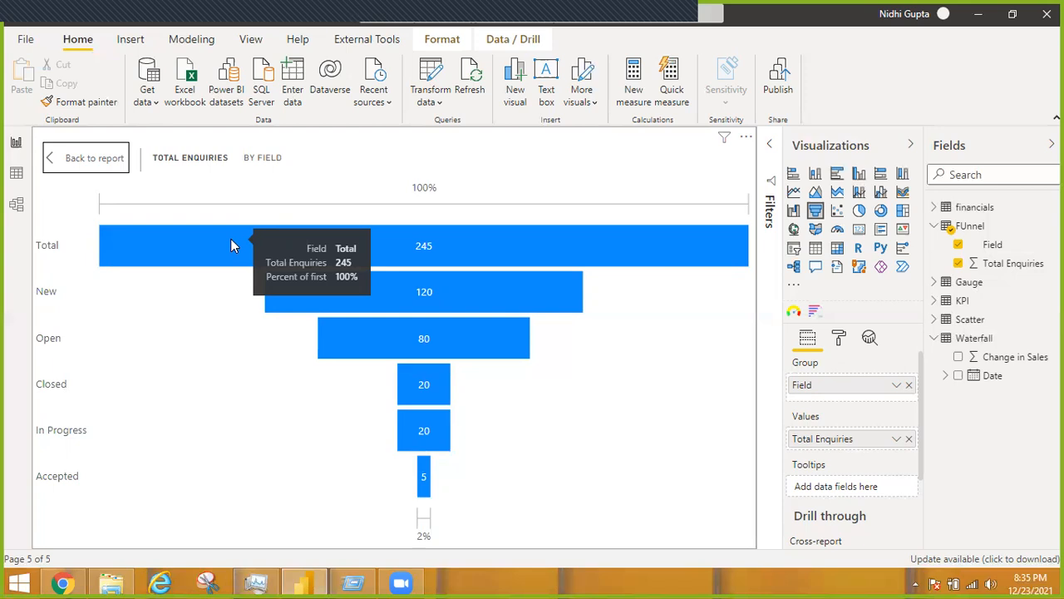
pyautogui.moveTo(320, 292)
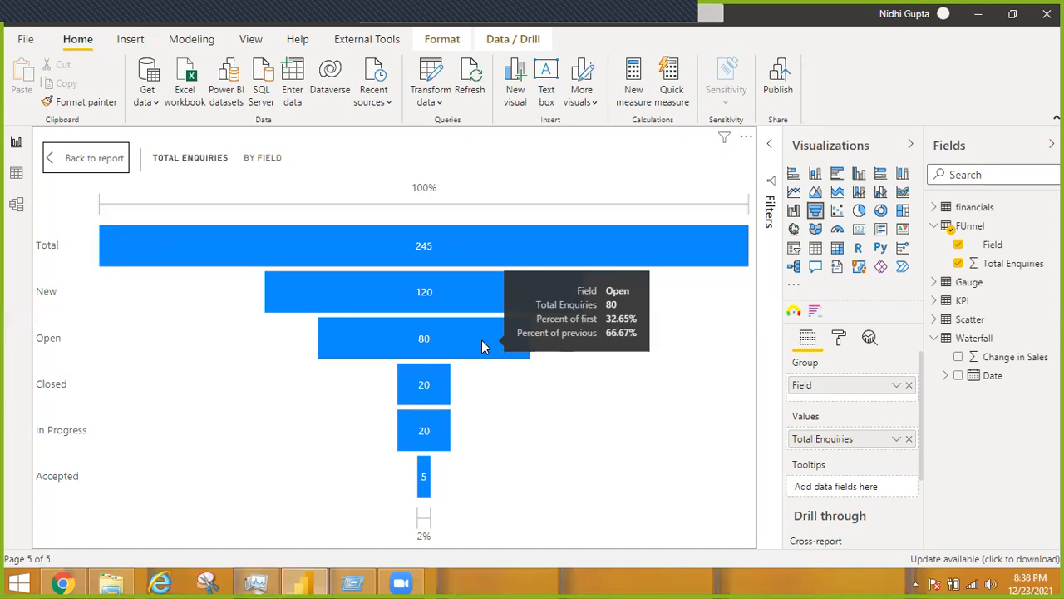
# Sort the funnel ascending by Total Enquiries, then change the sort field to Field
pyautogui.click(748, 141)
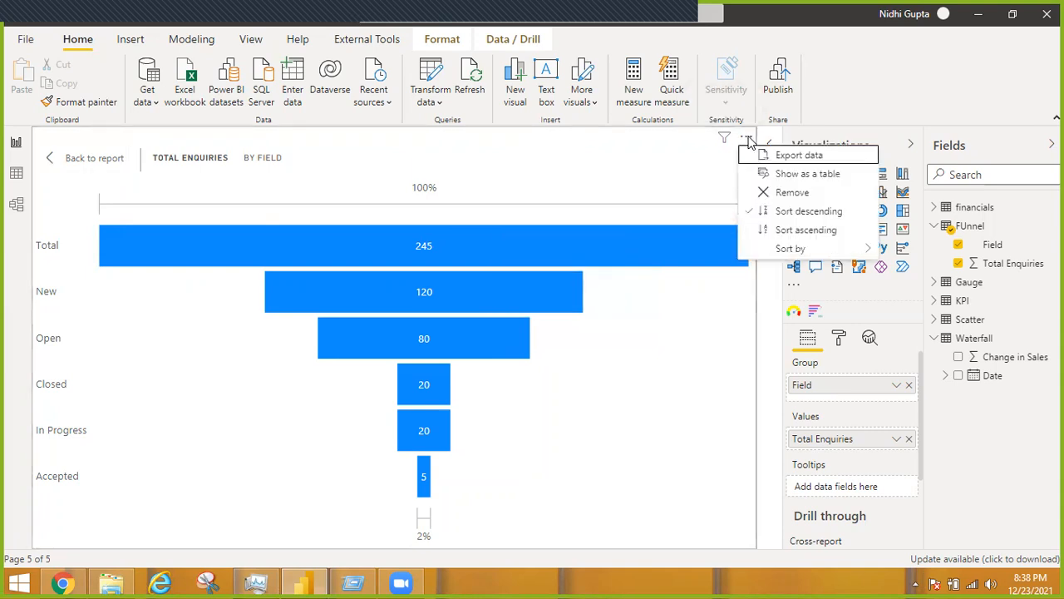
pyautogui.click(775, 229)
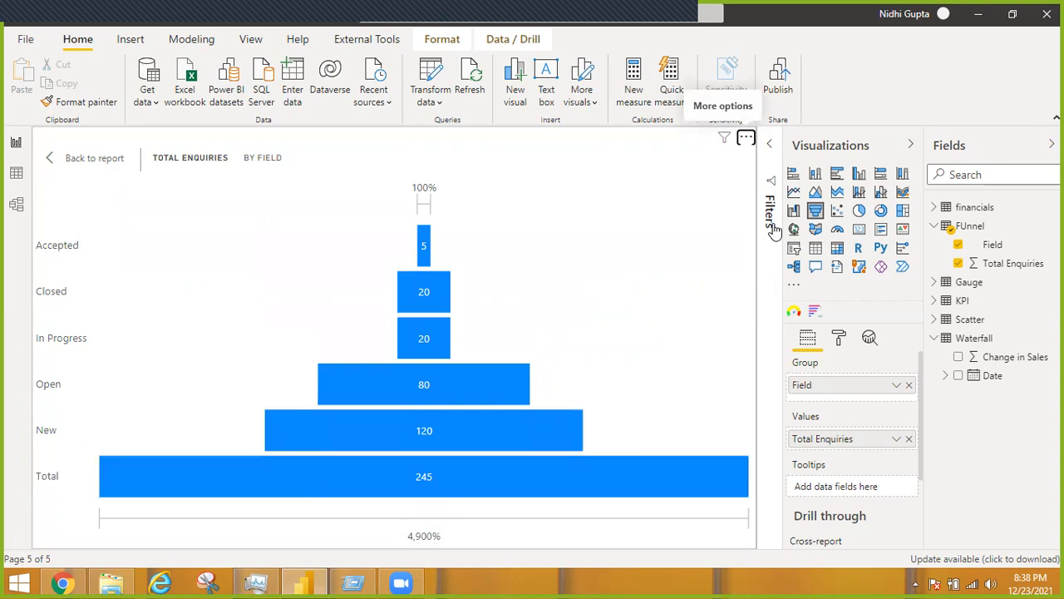
pyautogui.click(746, 139)
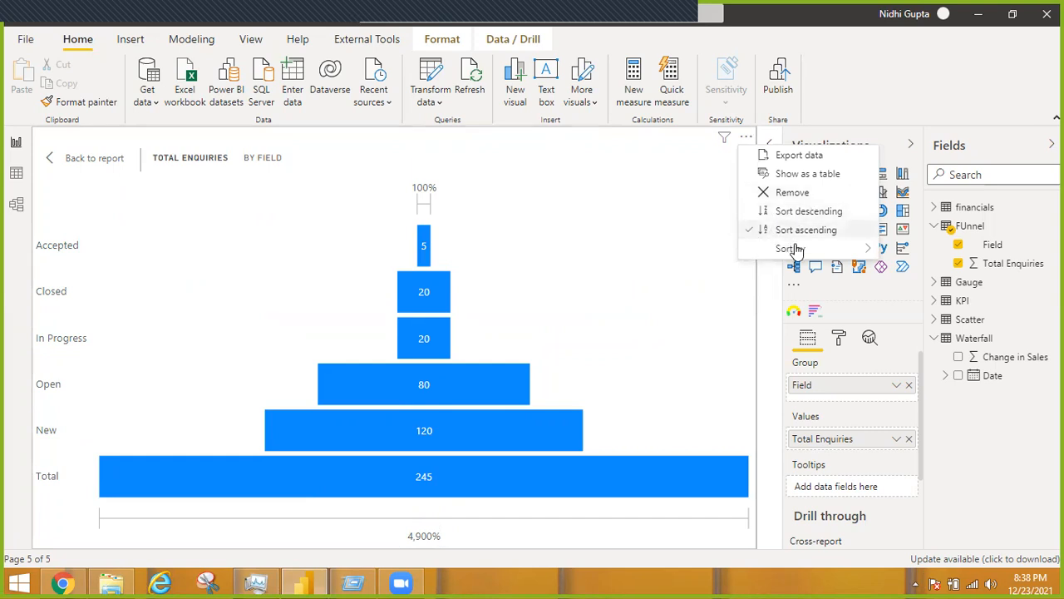
pyautogui.moveTo(794, 250)
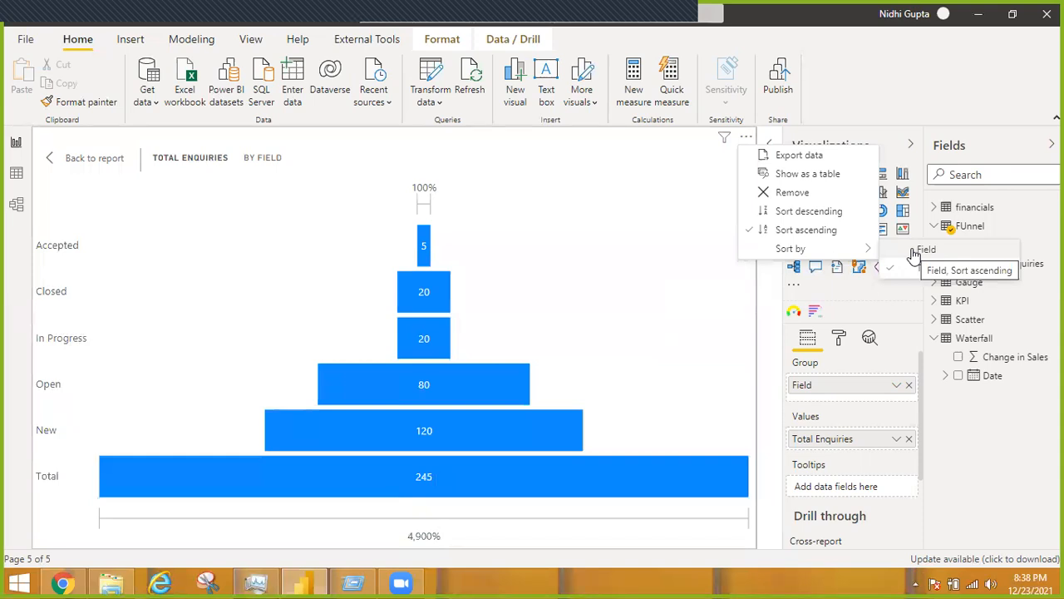
pyautogui.click(915, 251)
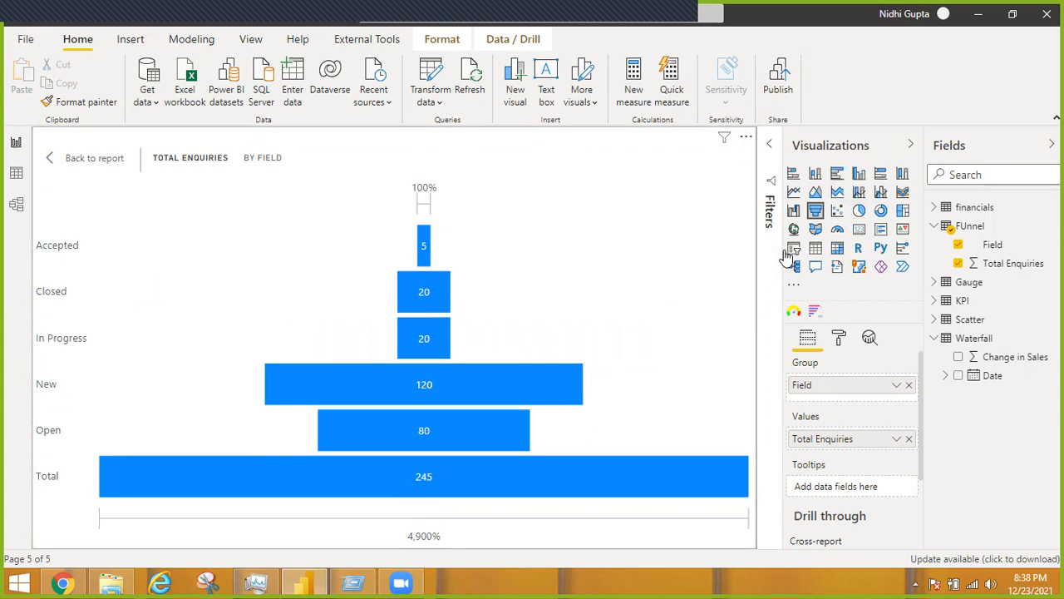
# Sort the funnel descending, change its sort field to Total Enquiries, and return to the report page
pyautogui.click(746, 140)
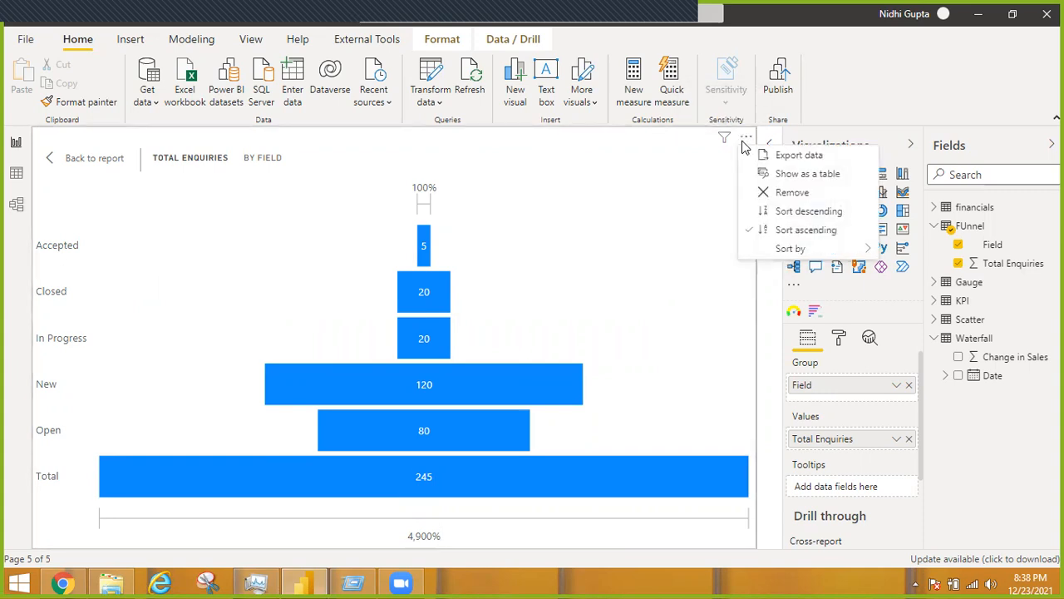
pyautogui.click(793, 215)
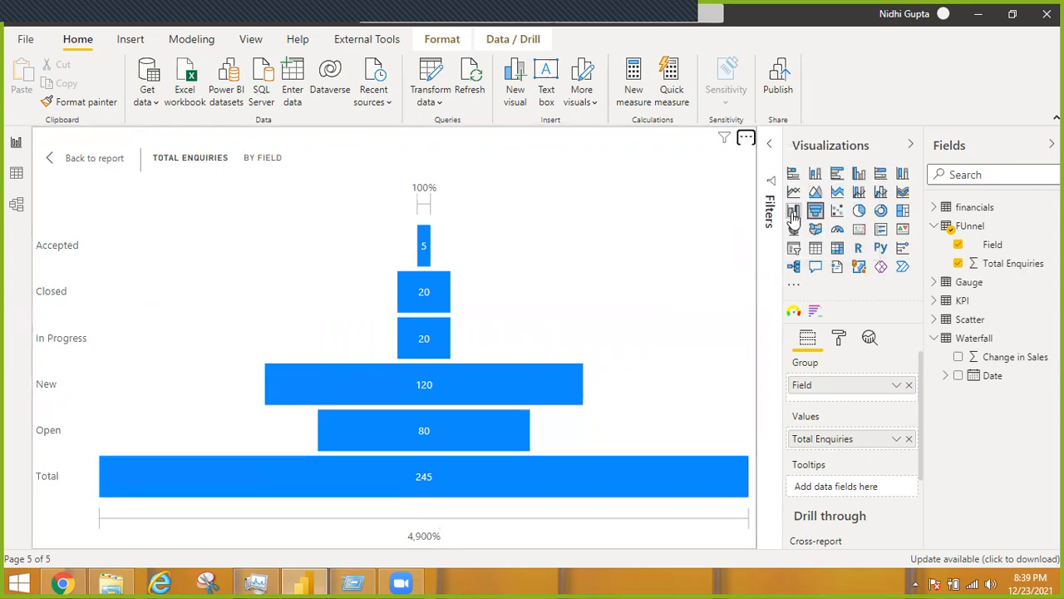
pyautogui.click(746, 138)
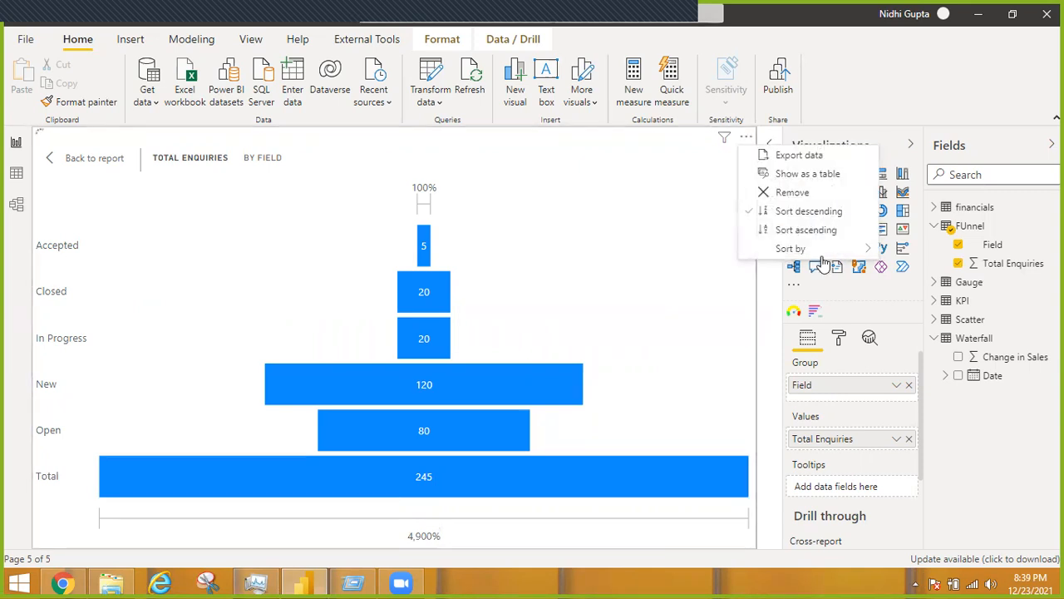
pyautogui.moveTo(831, 250)
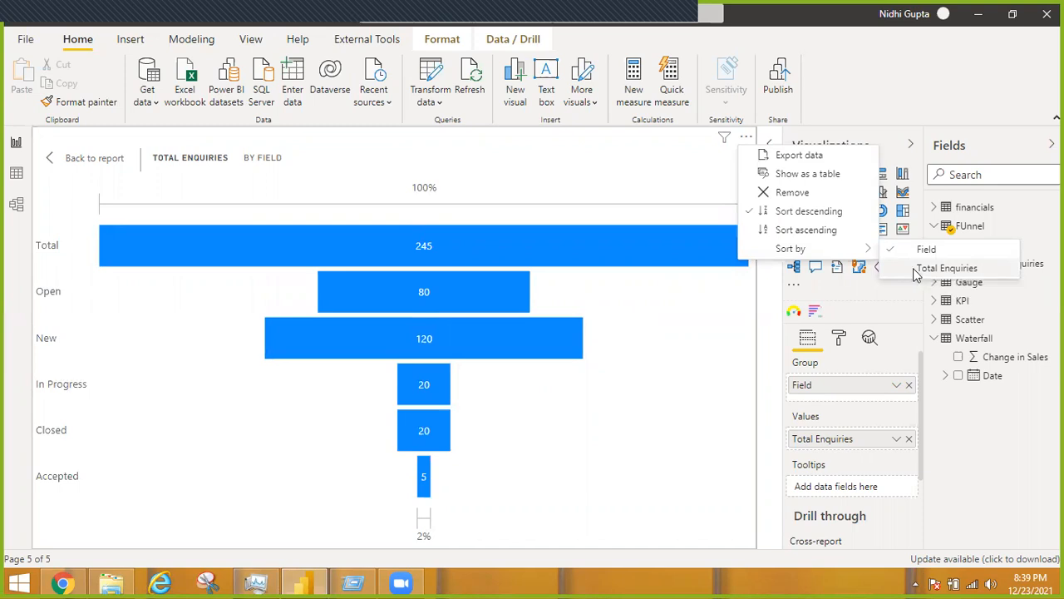
pyautogui.click(914, 275)
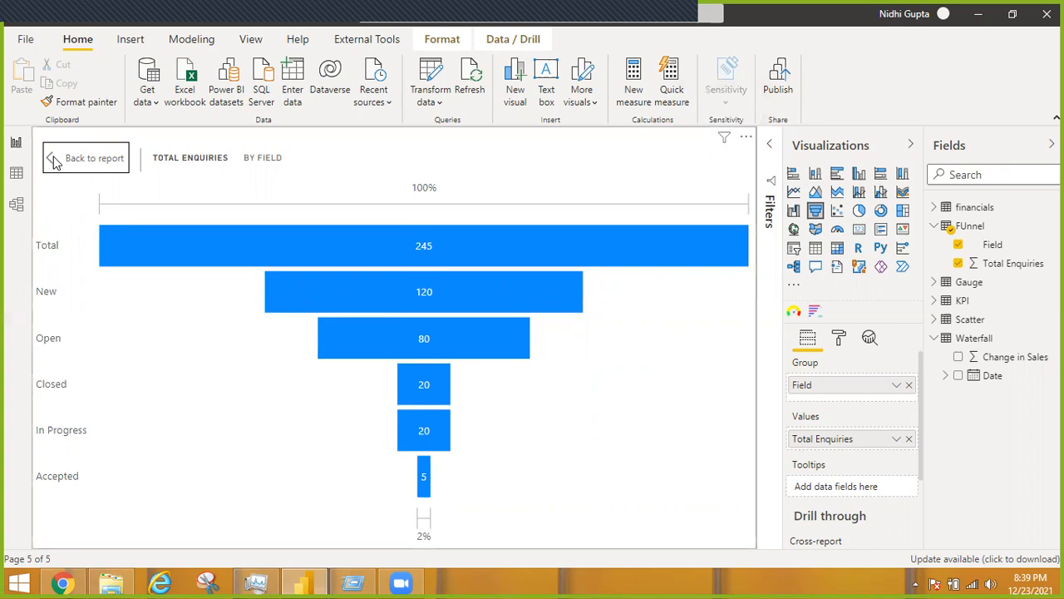
pyautogui.click(83, 158)
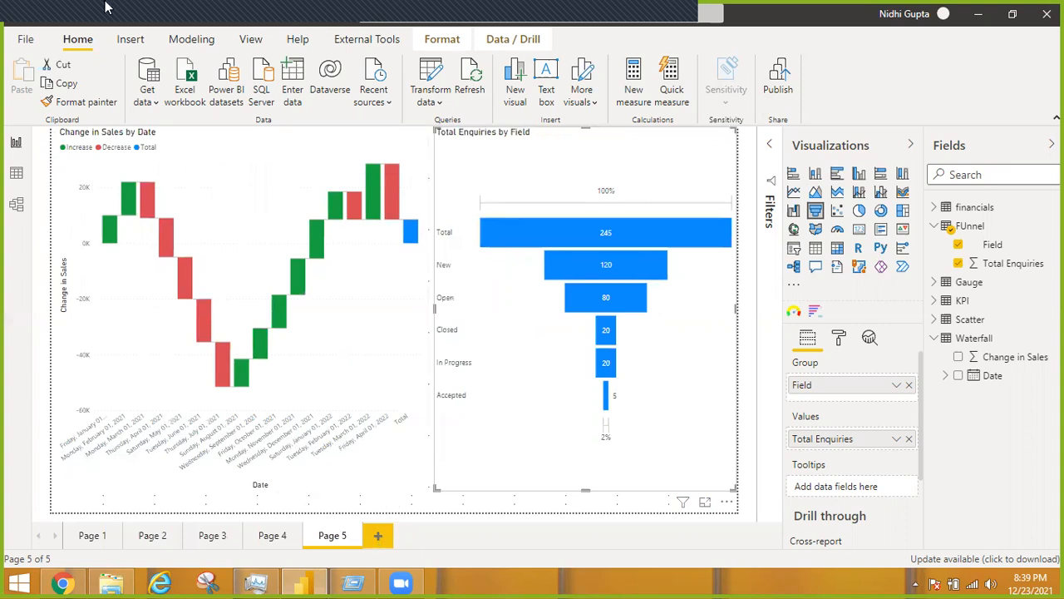
# Add a new report page and place an empty ribbon chart enlarged to fill the canvas
pyautogui.hotkey('ctrl', 'm')
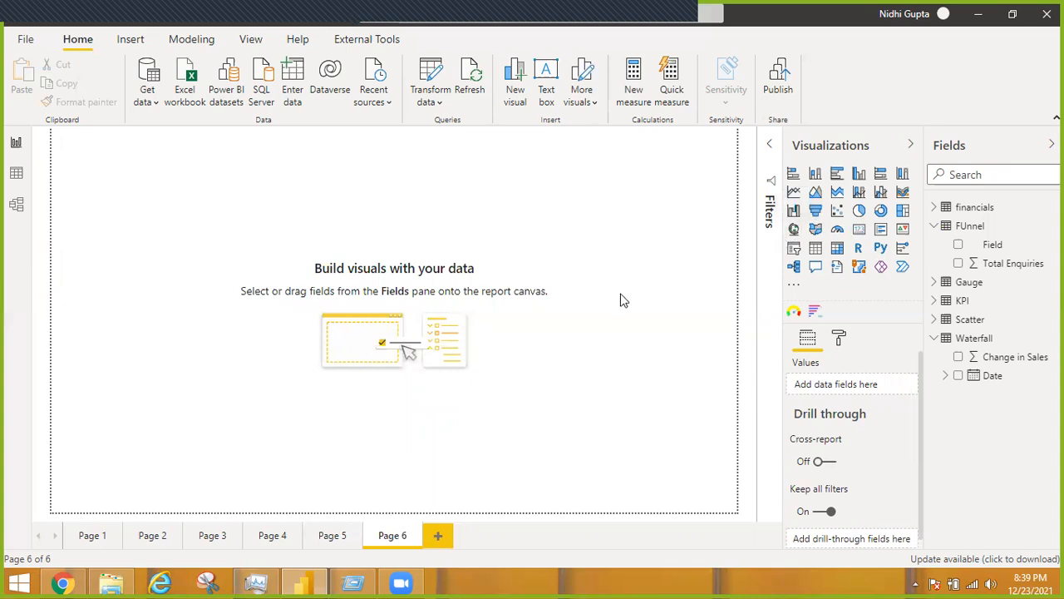
pyautogui.click(903, 195)
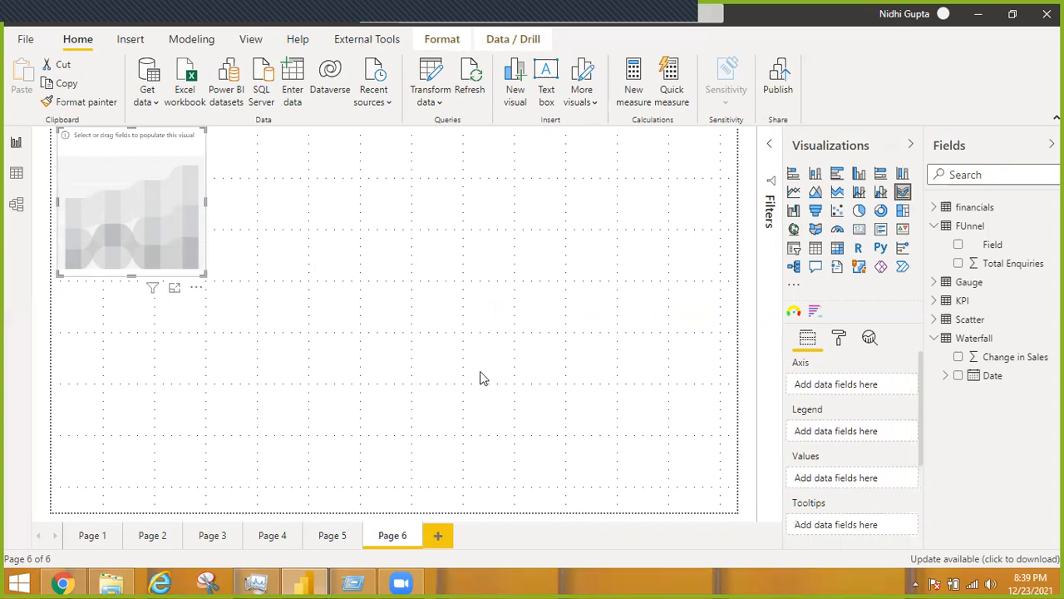
pyautogui.moveTo(627, 475); pyautogui.dragTo(724, 499)
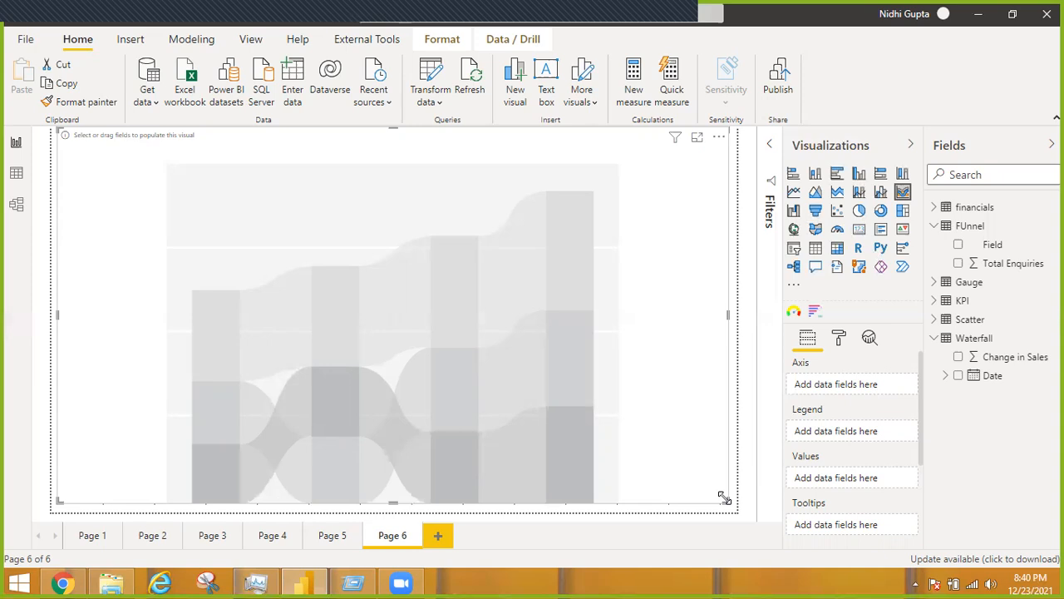
# Populate the ribbon chart with Date on the axis and Sales as the values from the financials table
pyautogui.click(936, 223)
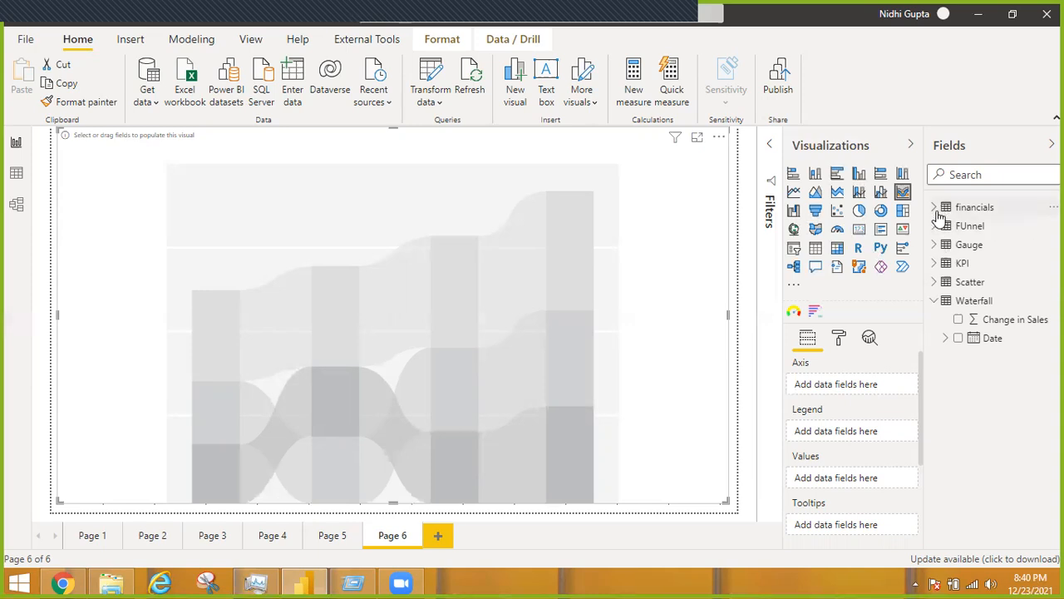
pyautogui.click(935, 208)
pyautogui.moveTo(992, 282); pyautogui.dragTo(839, 388)
pyautogui.moveTo(984, 232); pyautogui.dragTo(836, 434)
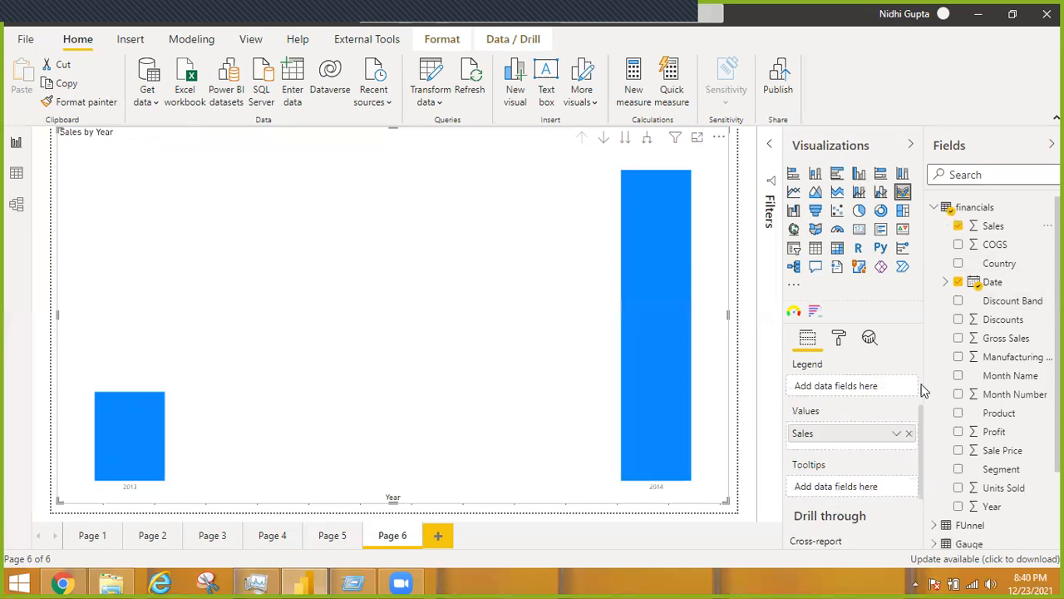
# Switch the ribbon chart's axis from Date Hierarchy to plain Date and add Product as the legend
pyautogui.scroll(2, 873, 391)
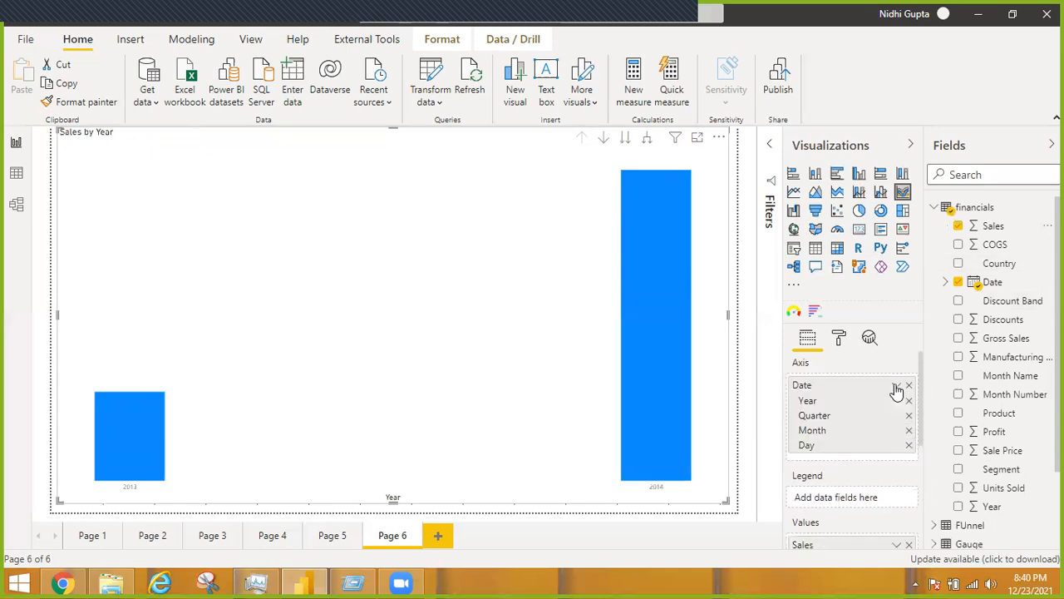
pyautogui.click(896, 385)
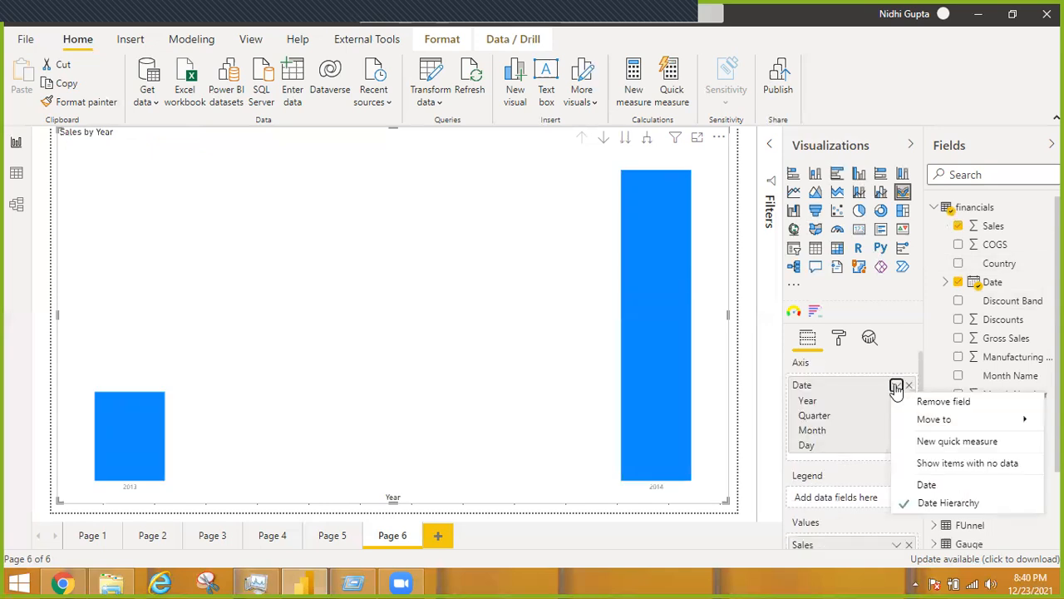
pyautogui.click(924, 487)
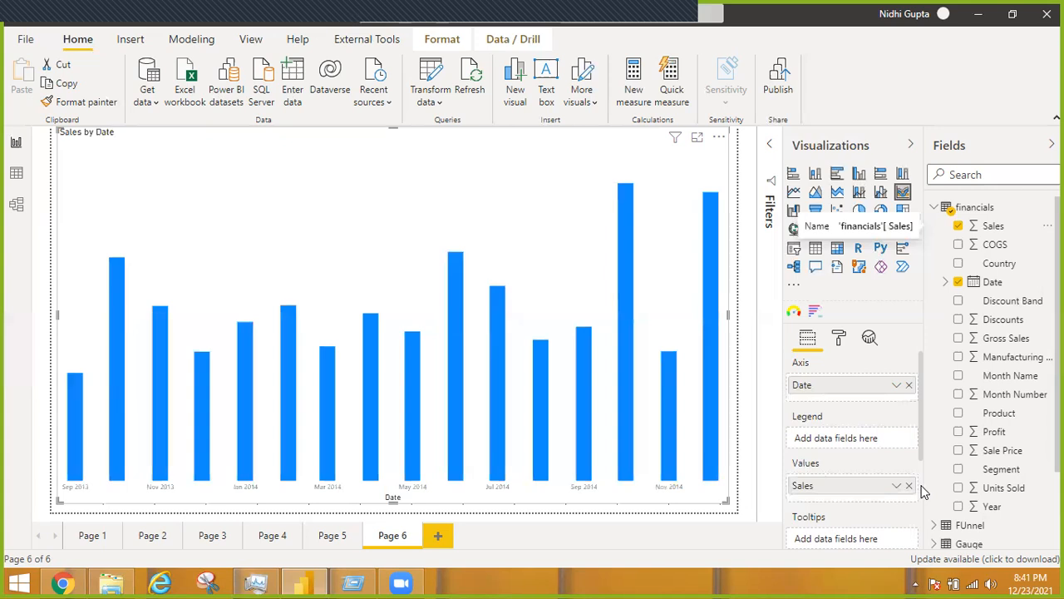
pyautogui.moveTo(999, 415); pyautogui.dragTo(851, 449)
pyautogui.moveTo(850, 442); pyautogui.dragTo(848, 442)
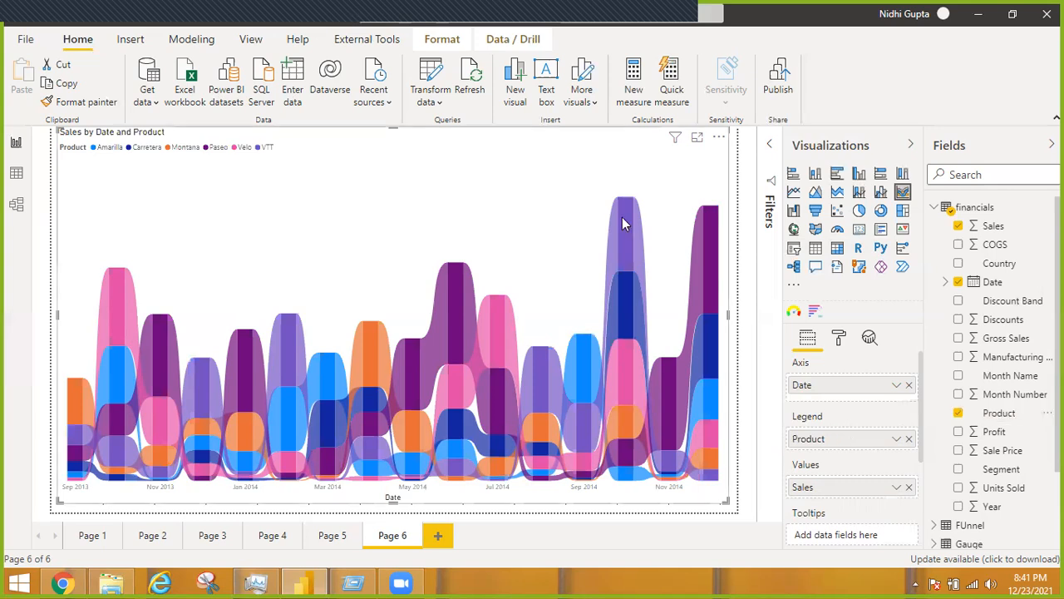
# Examine the October 2014 product sales in the ribbon chart and the sales and rank changes shown by the connecting ribbons
pyautogui.moveTo(624, 223)
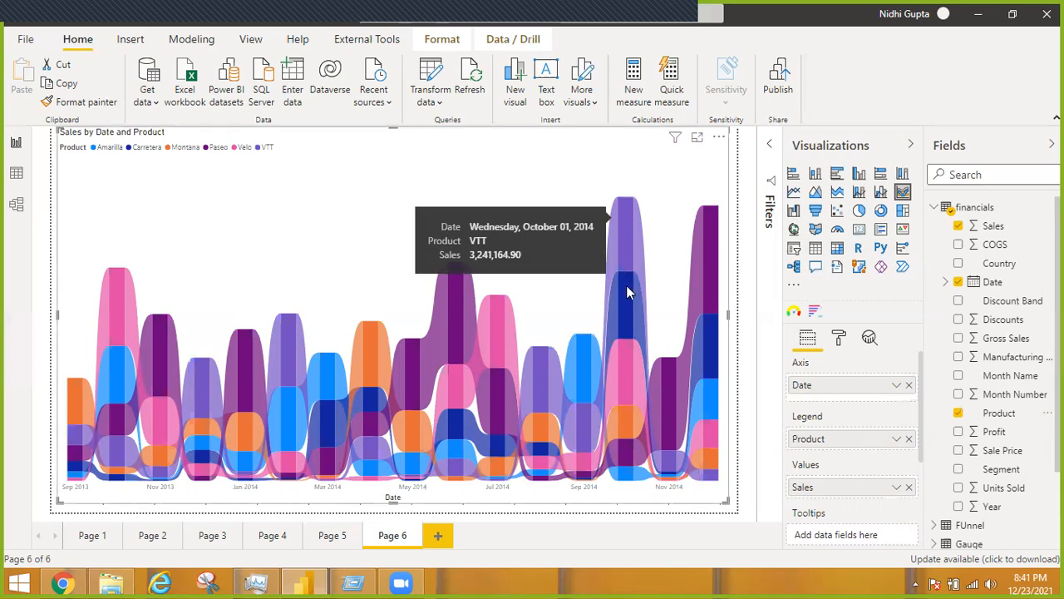
pyautogui.moveTo(625, 324)
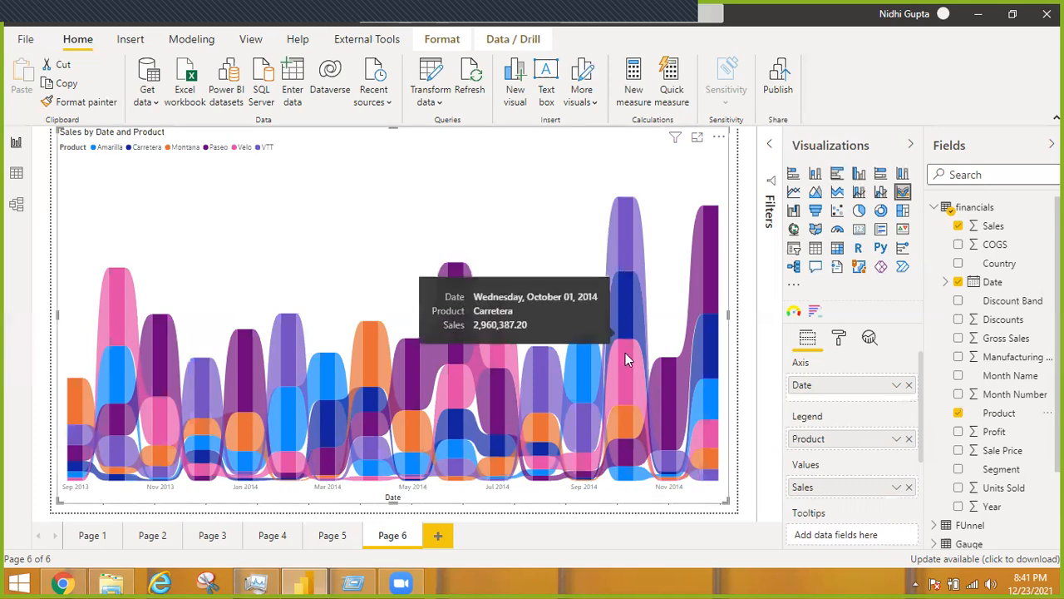
pyautogui.moveTo(621, 414)
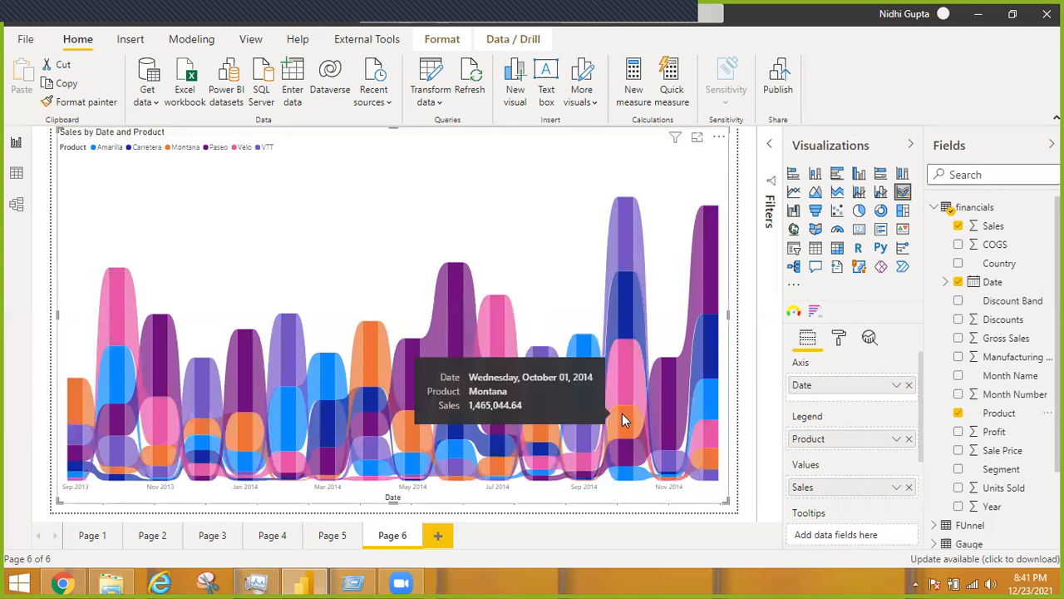
pyautogui.moveTo(625, 478)
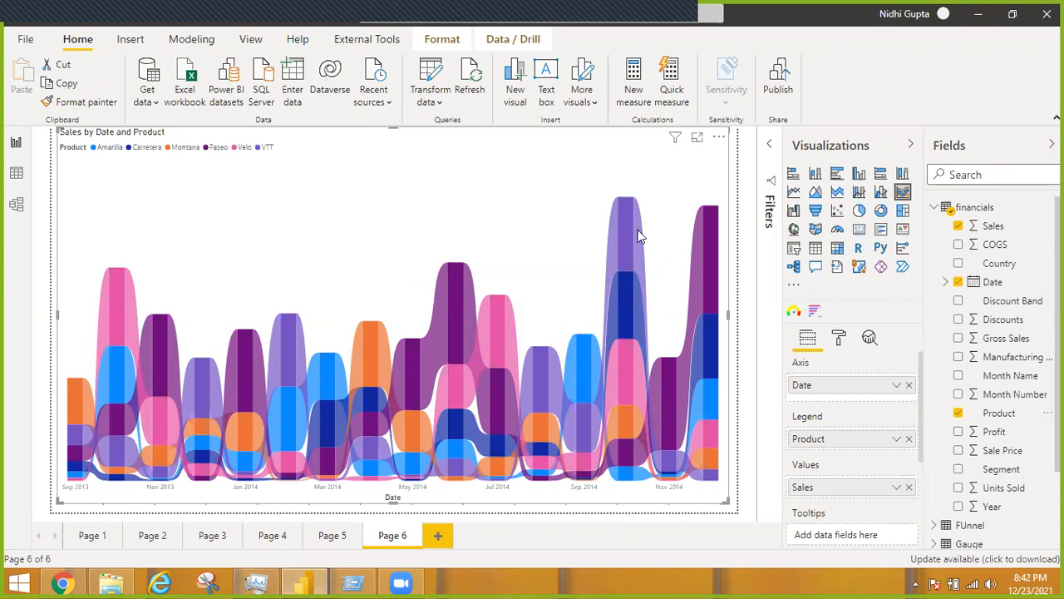
pyautogui.moveTo(643, 247)
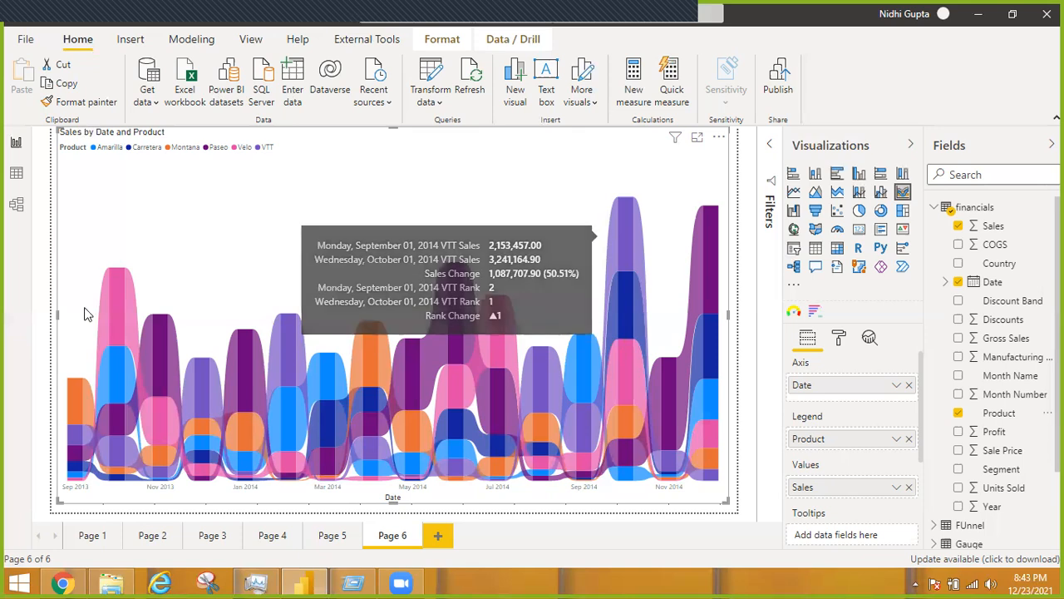
pyautogui.moveTo(129, 315)
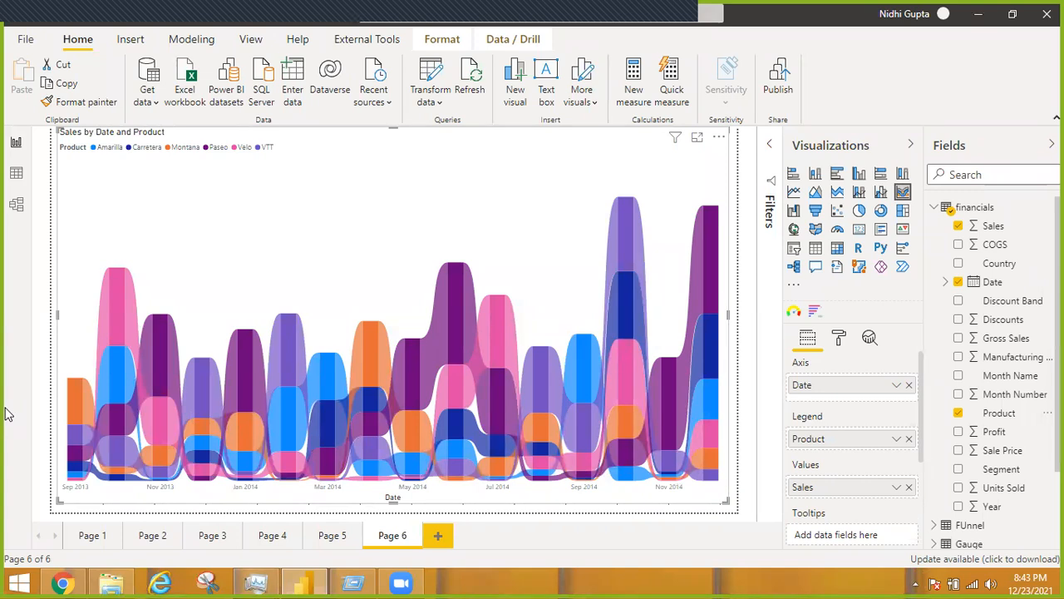
# Switch to Chrome, search Google for "bump chart", and open the Flerlage Twins example from the image results
pyautogui.click(65, 582)
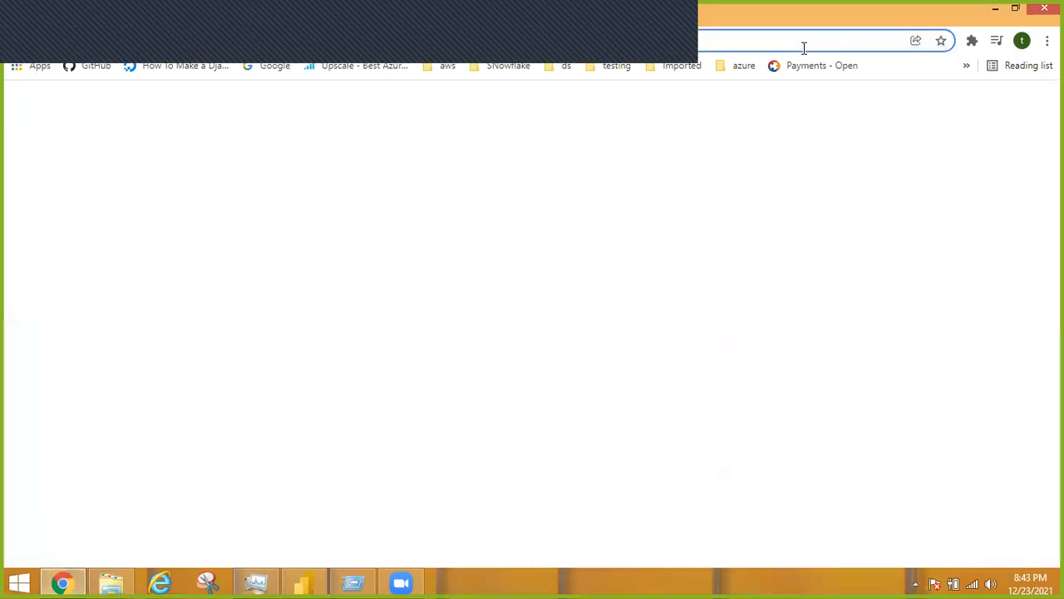
pyautogui.click(804, 47)
pyautogui.write('bump chart')
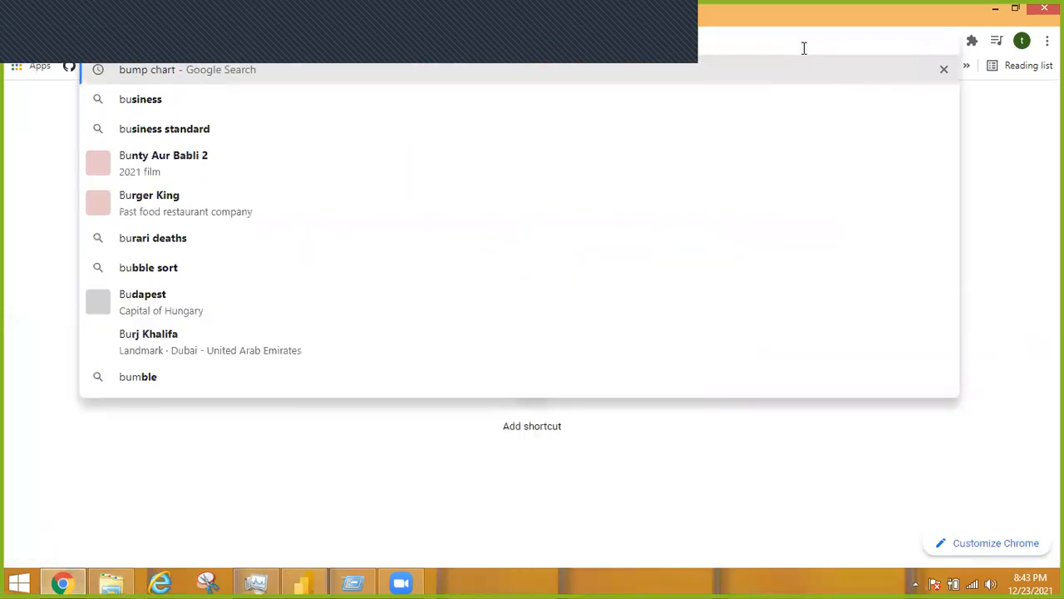
pyautogui.press('Return')
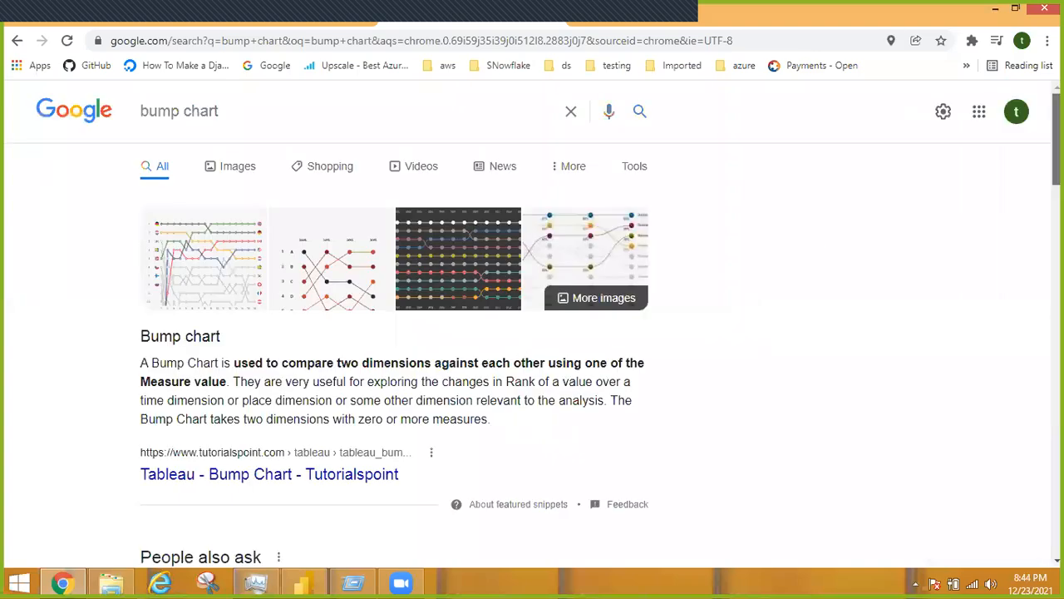
pyautogui.scroll(-6, 532, 326)
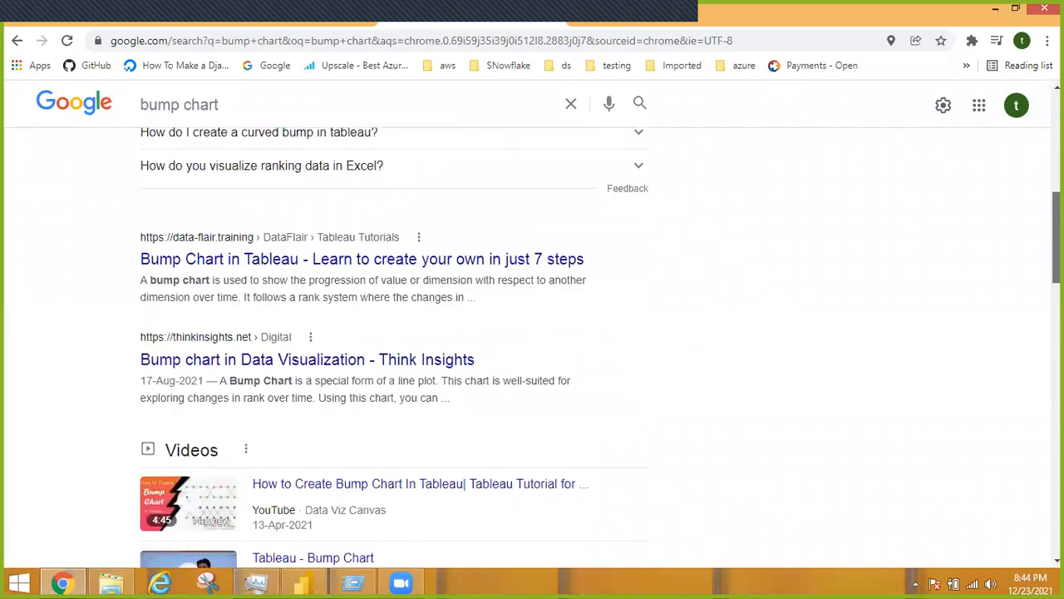
pyautogui.scroll(7, 351, 179)
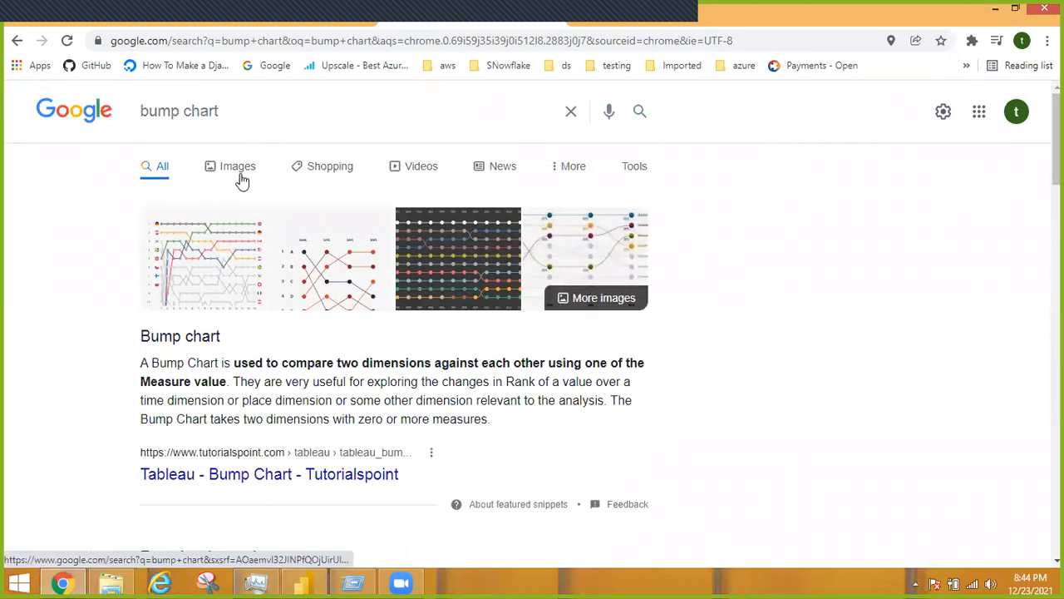
pyautogui.click(241, 181)
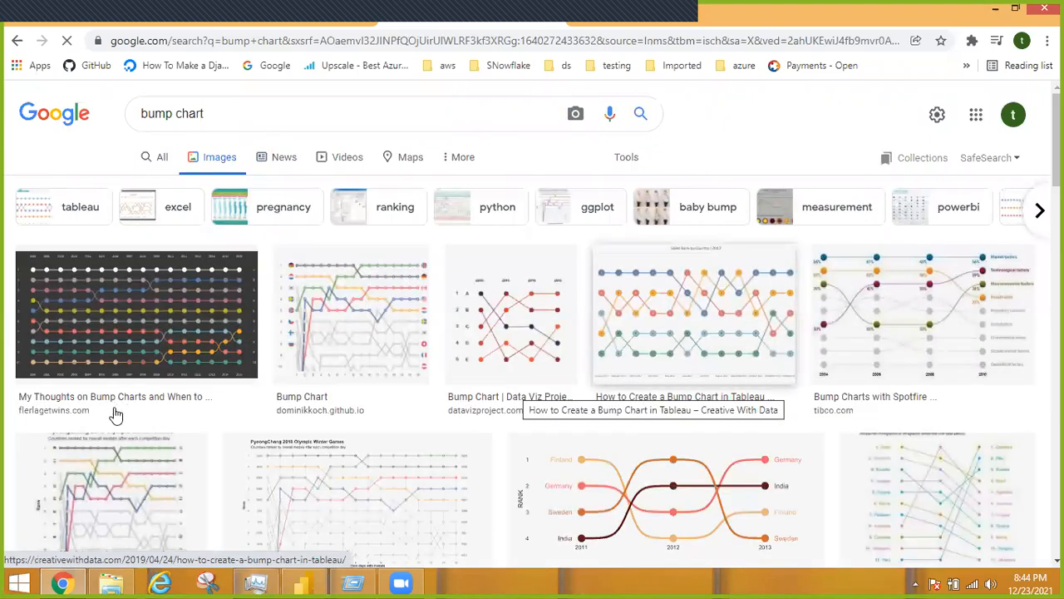
pyautogui.click(166, 349)
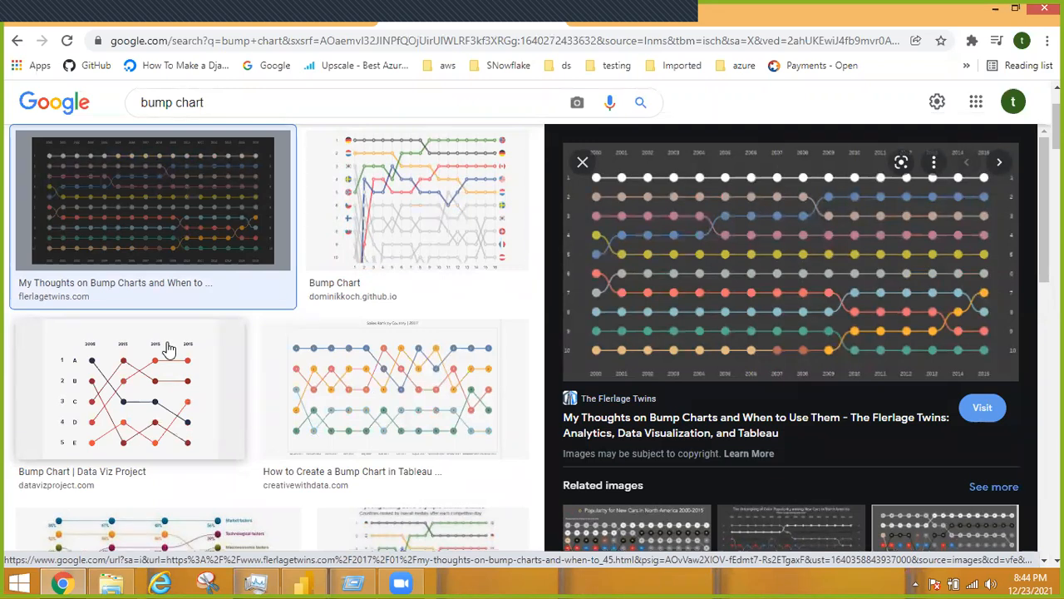
# Switch back to Power BI Desktop and add another blank page after the ribbon chart page
pyautogui.click(316, 581)
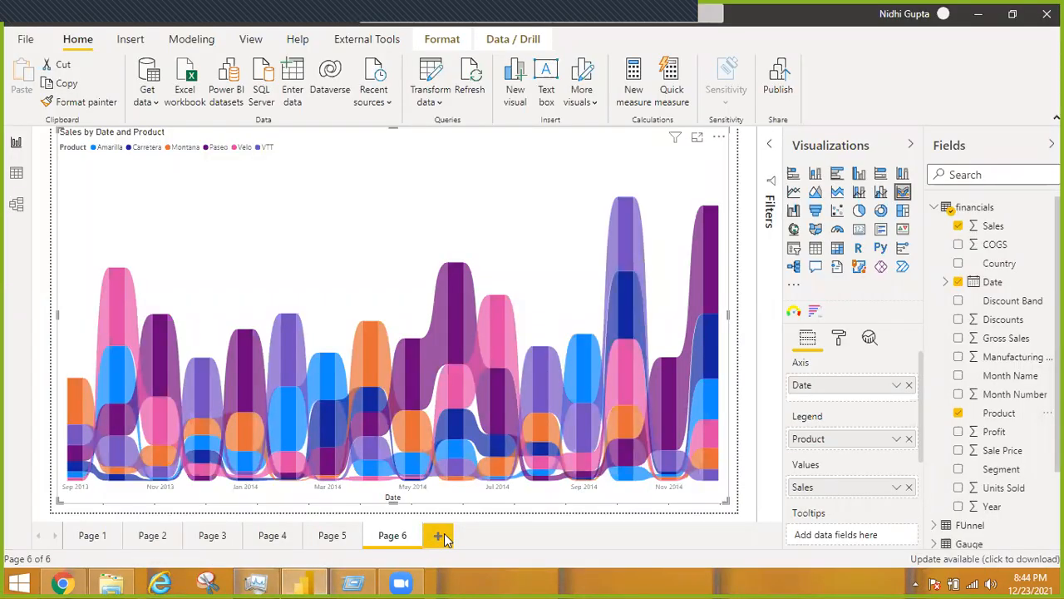
pyautogui.click(440, 537)
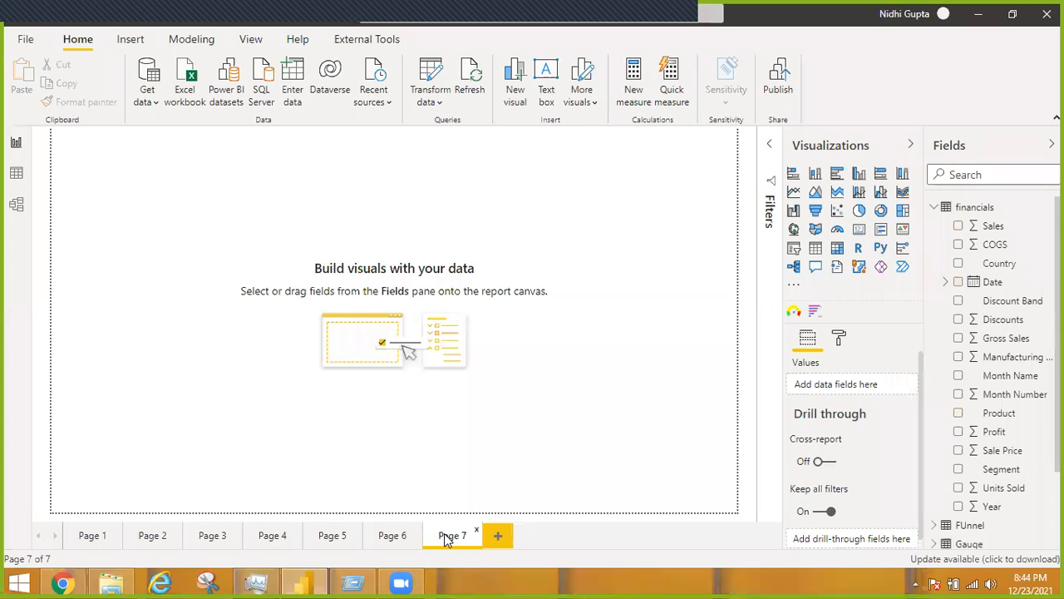